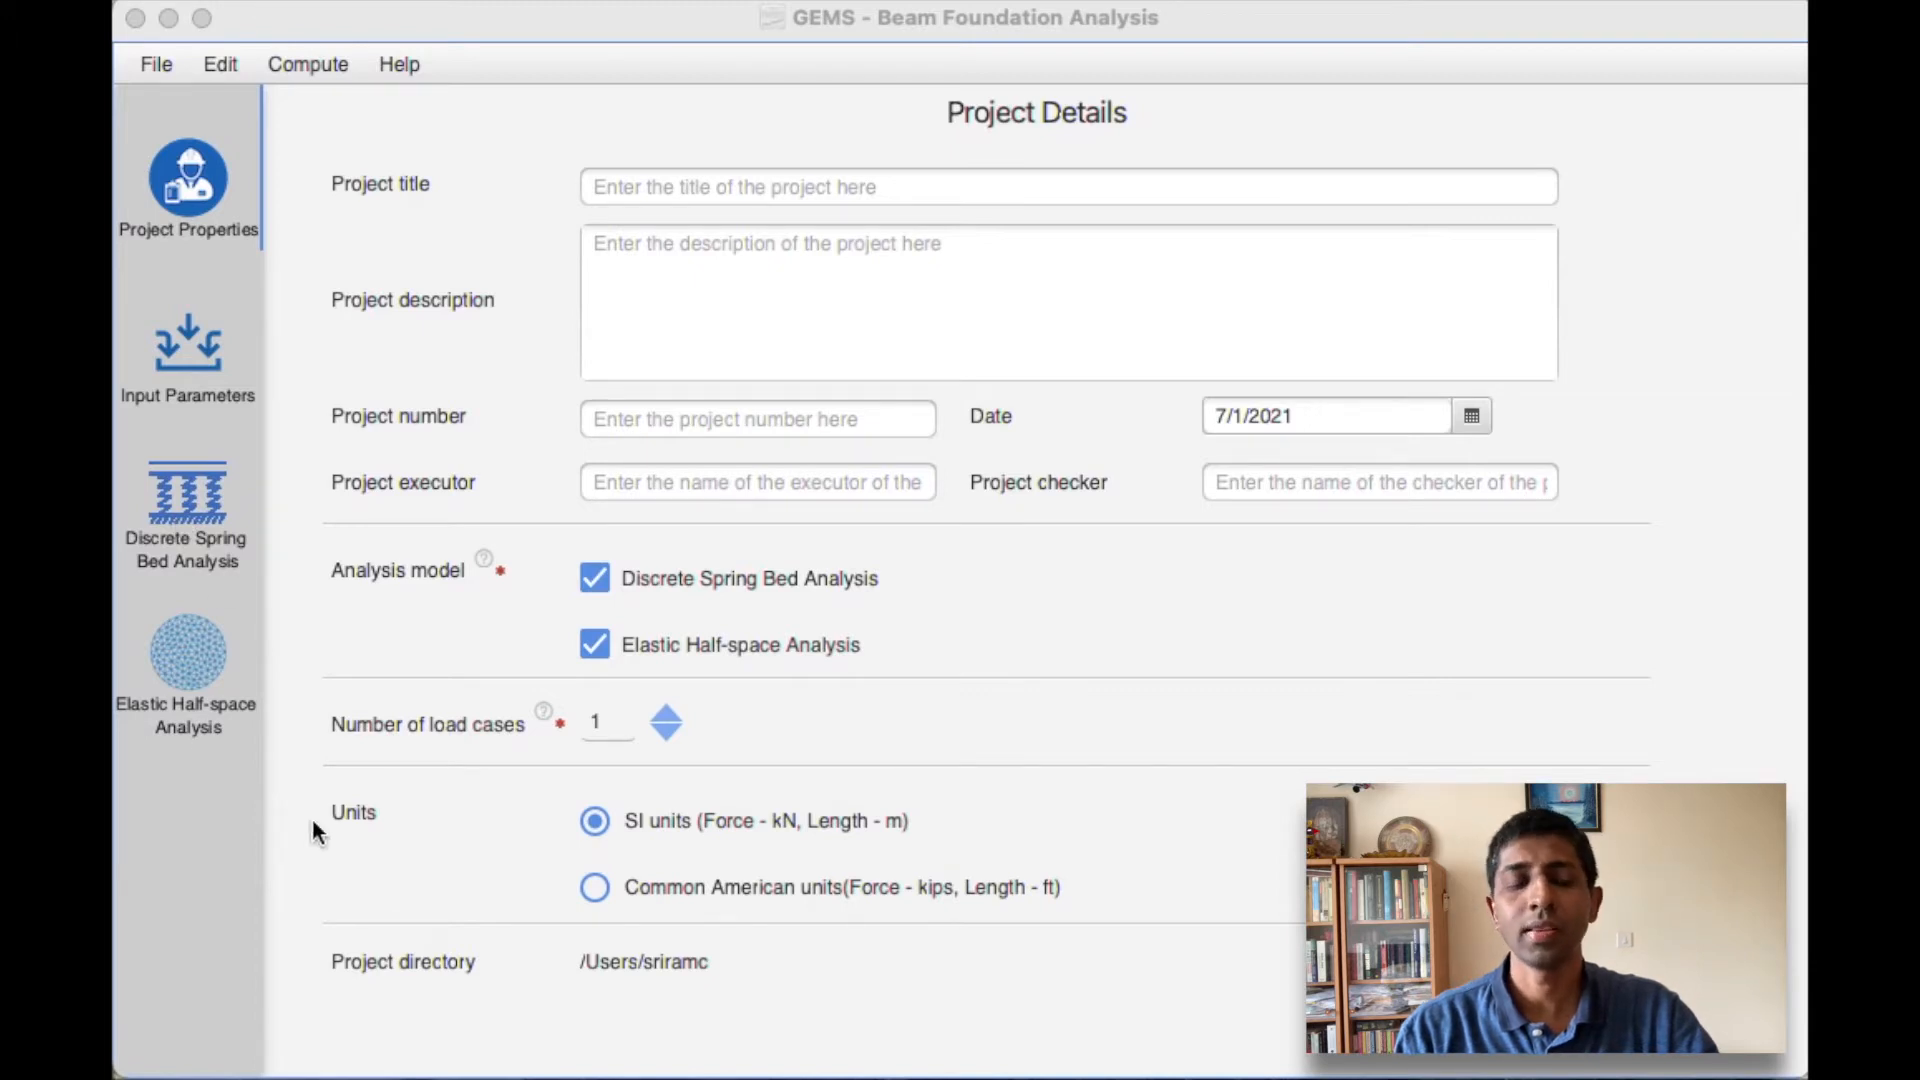
Enter "Building Foundation - 3 floors" as the project title
left_click(674, 190)
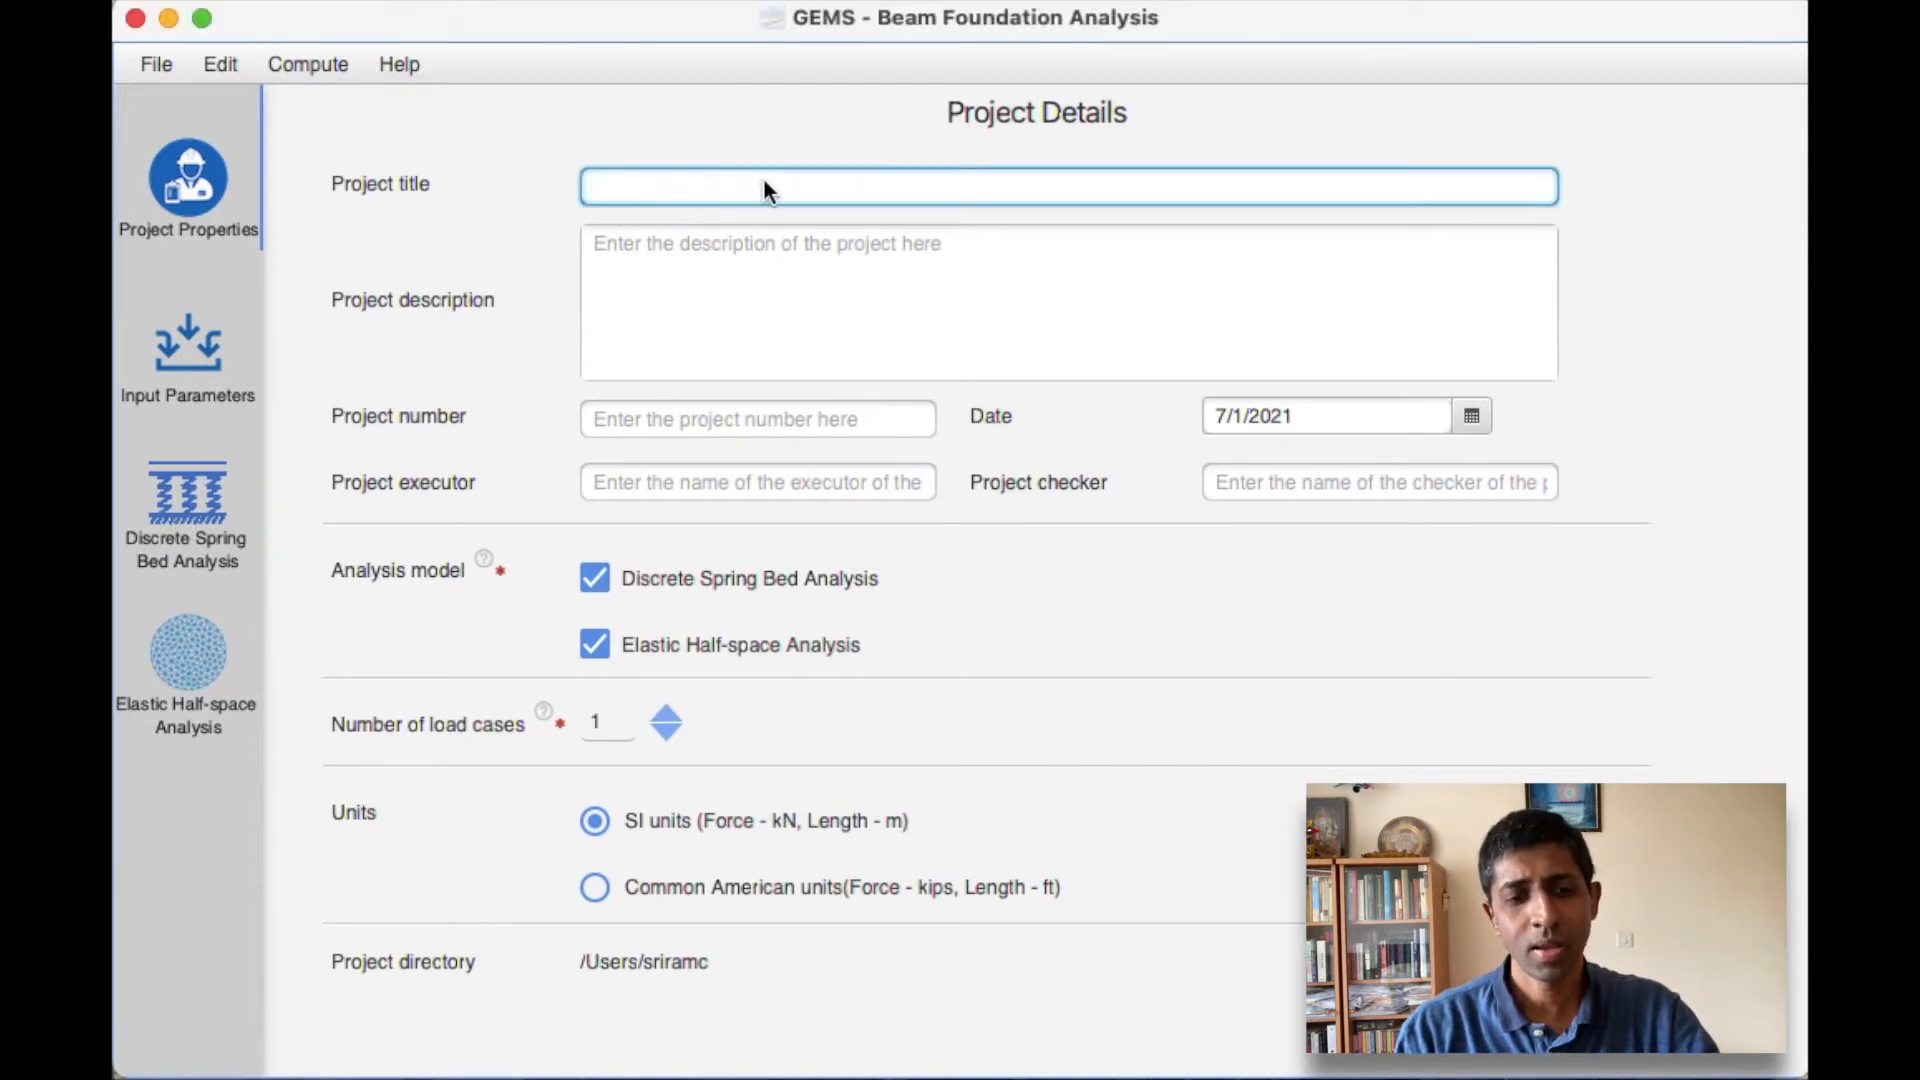
type("B")
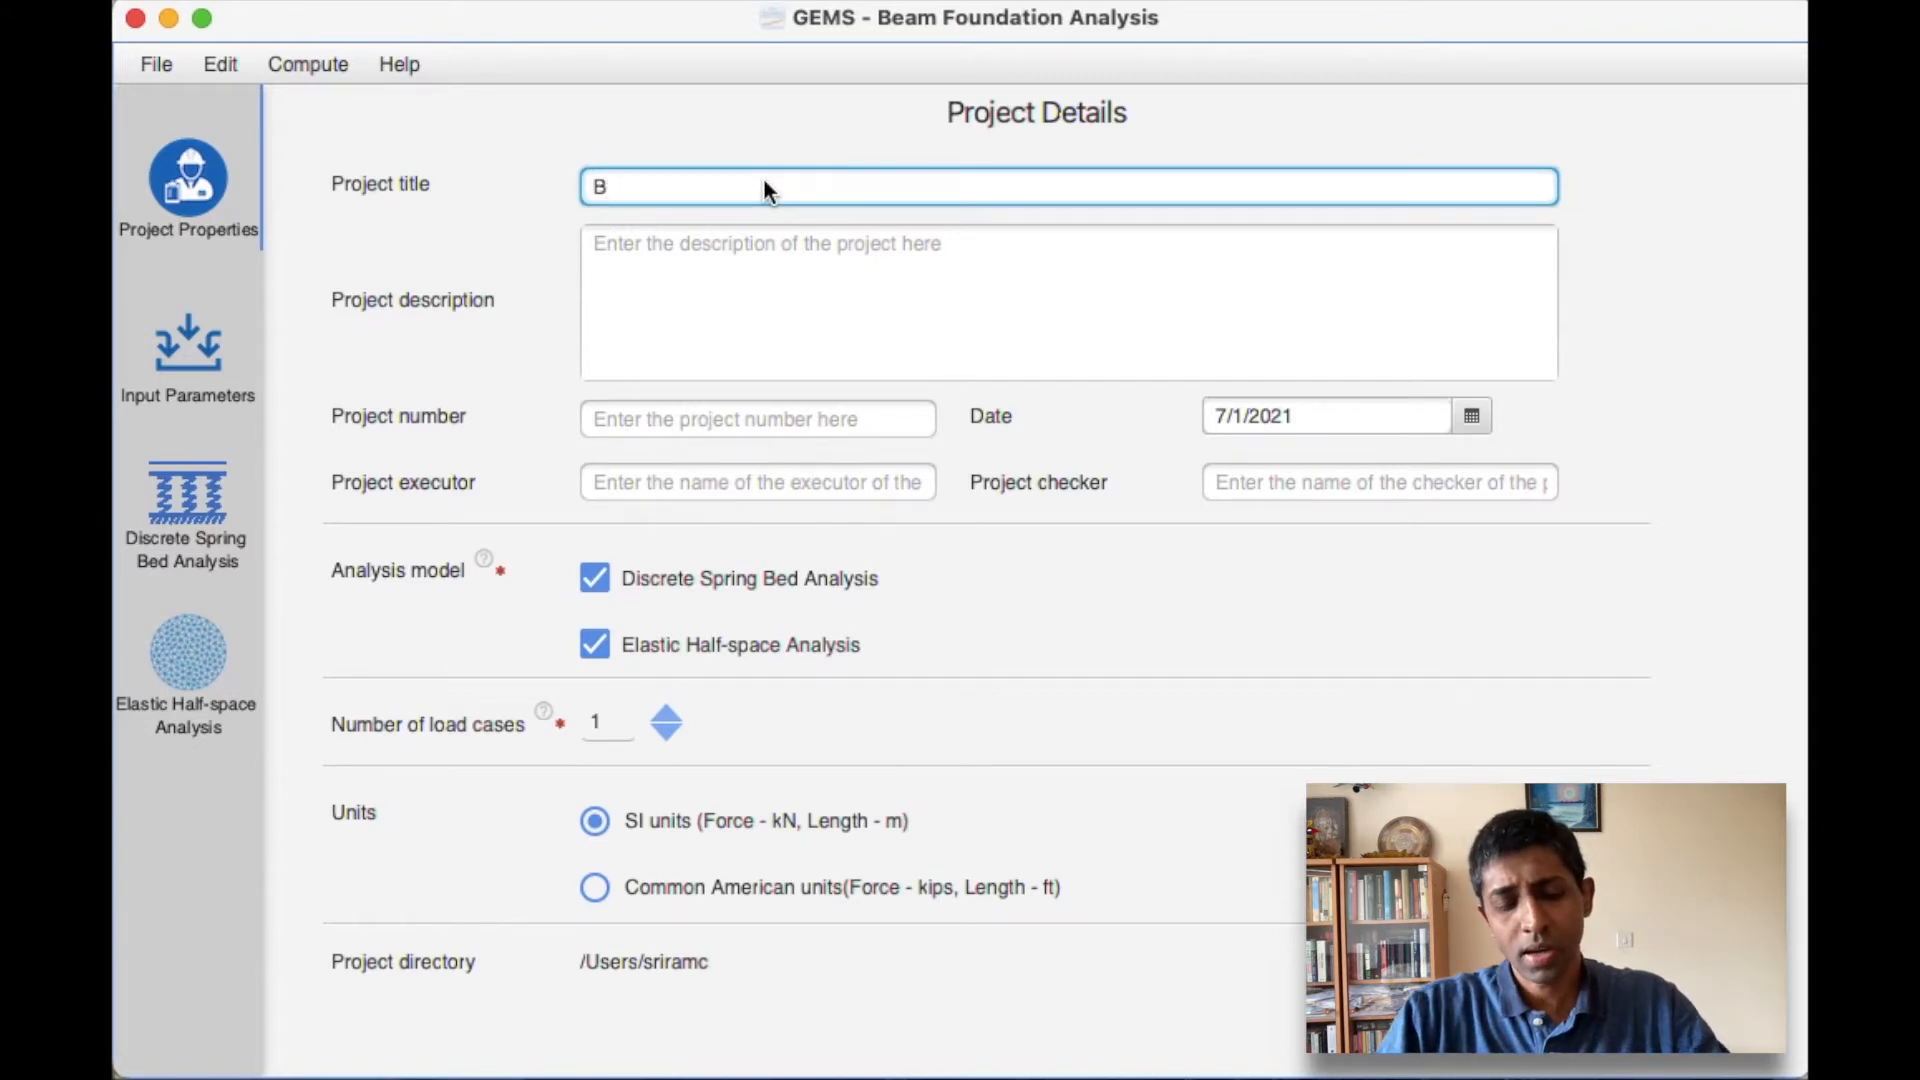
type("uilding Foun")
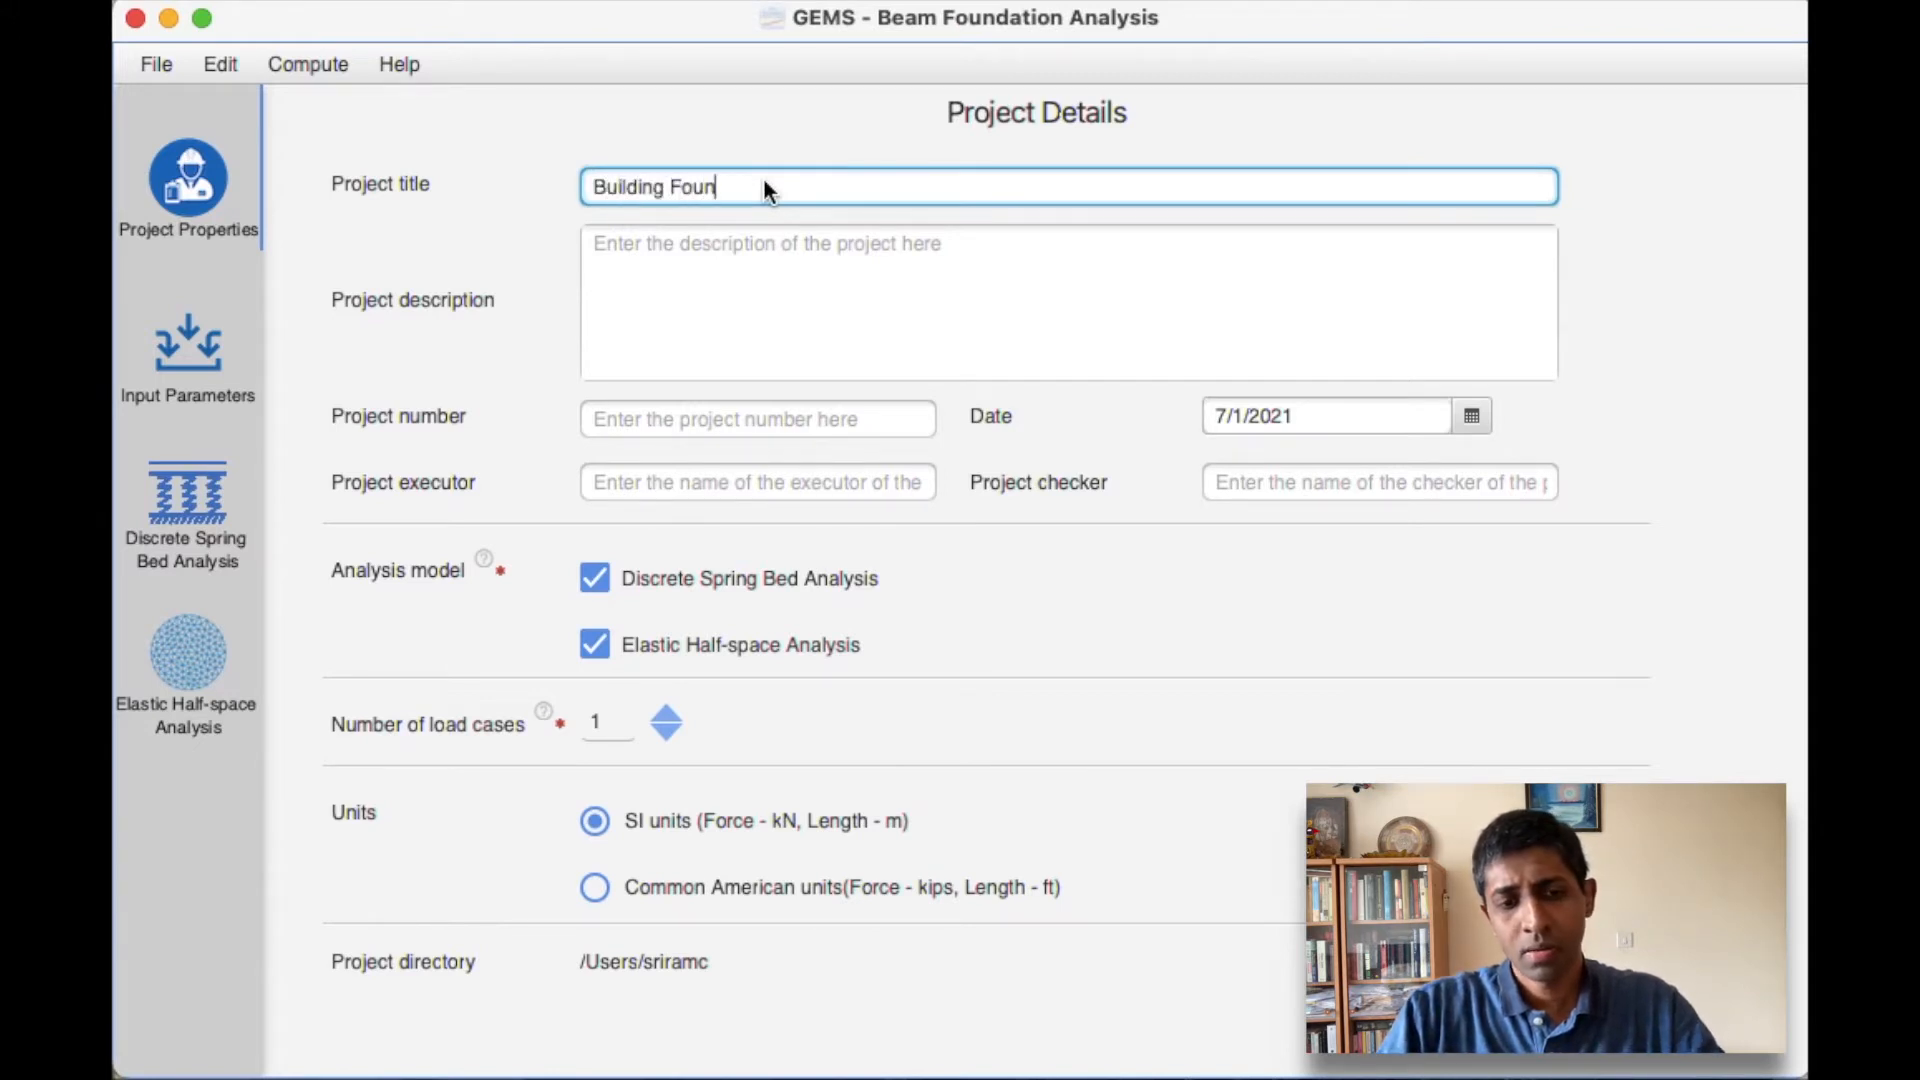
type("dation - 3 floors")
Enter the project description "Analysis of building foundation using concentrated loads"
key("Tab")
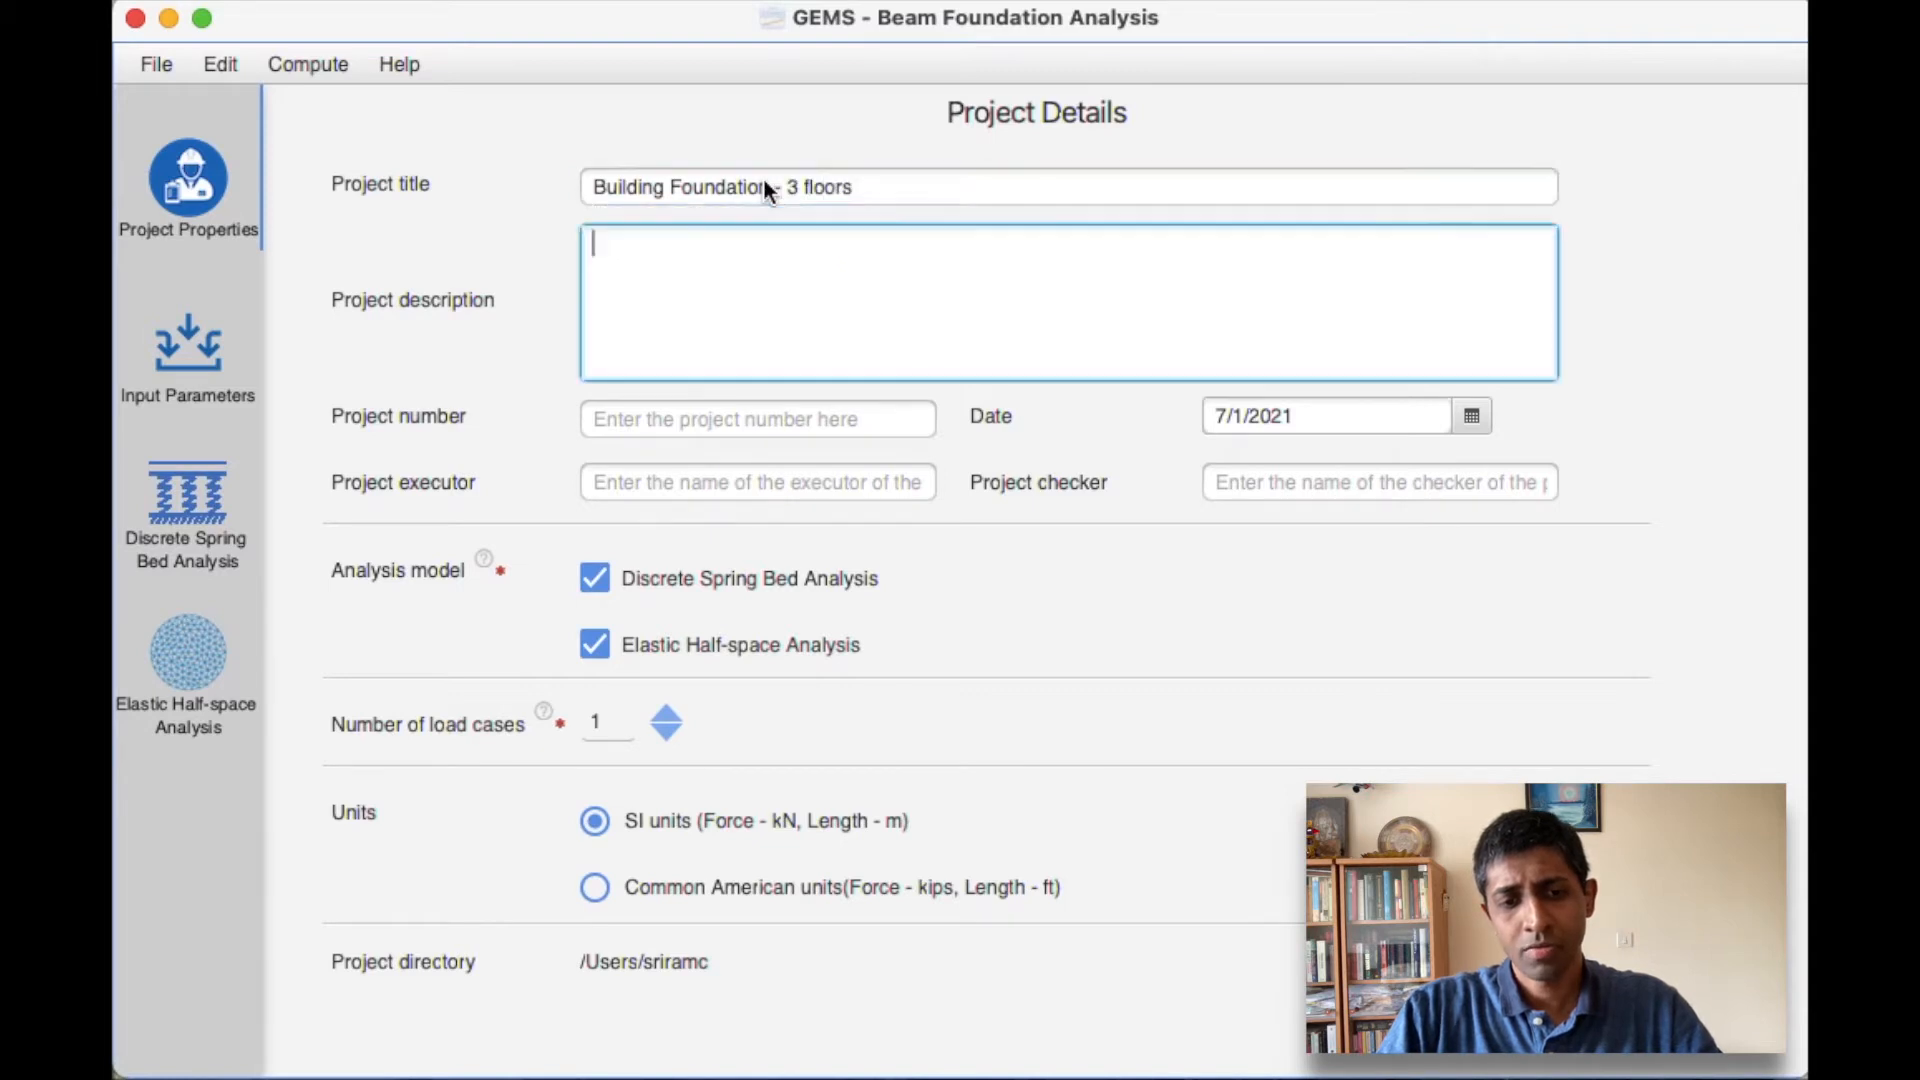
type("Analy")
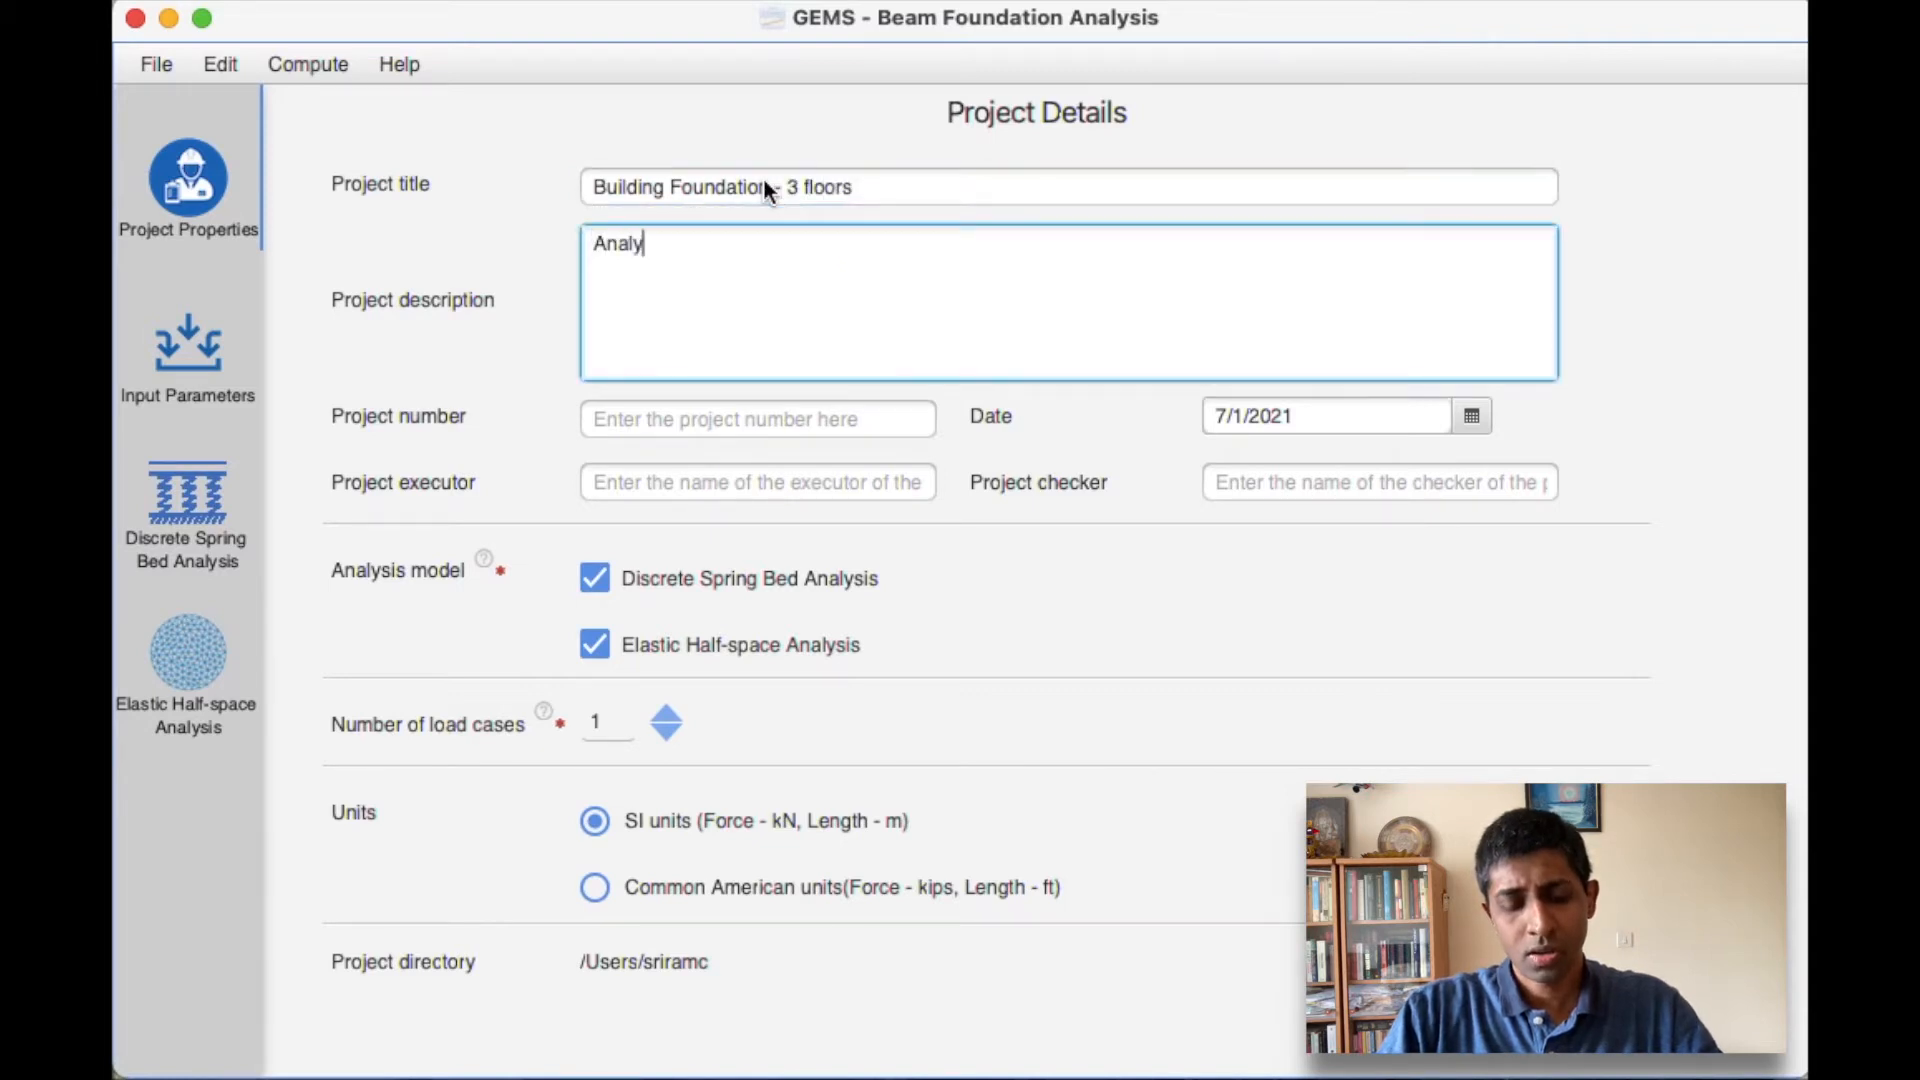
type("sis of bu")
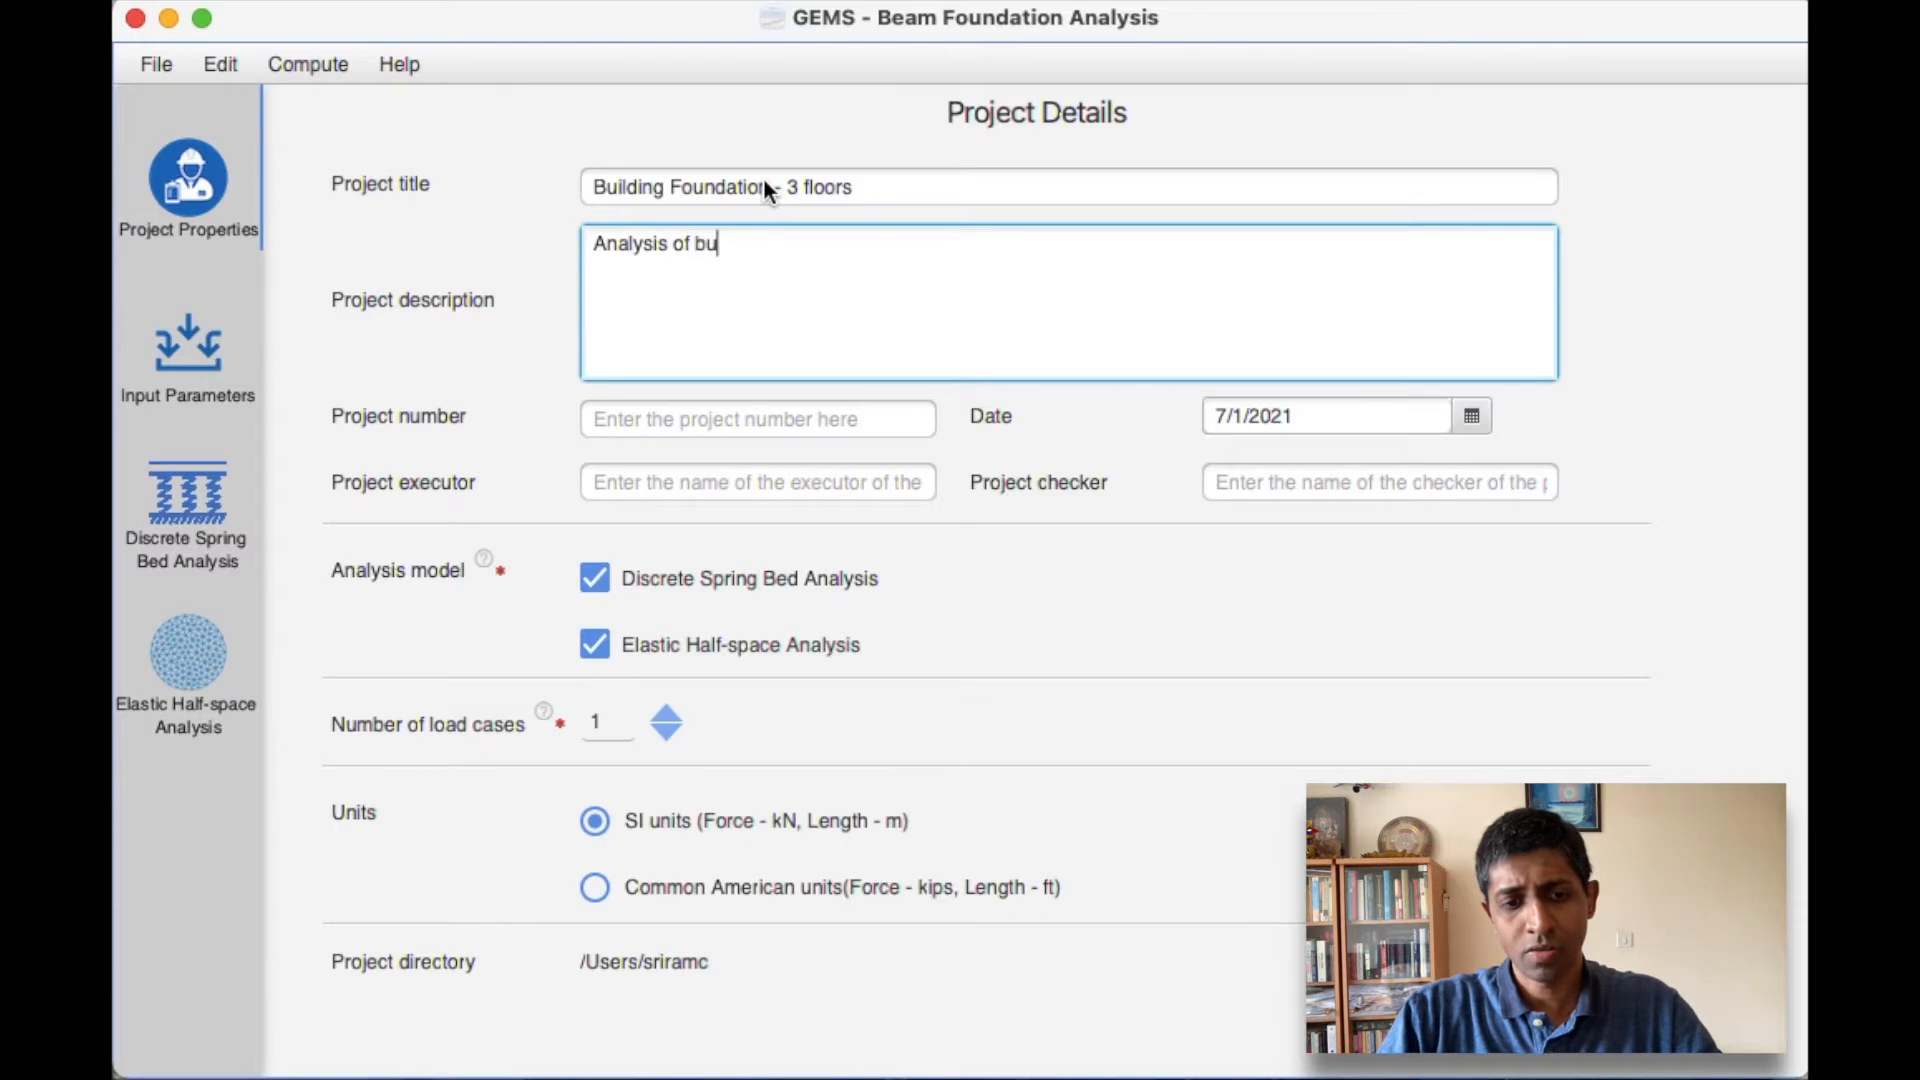
type("ilding foundation ")
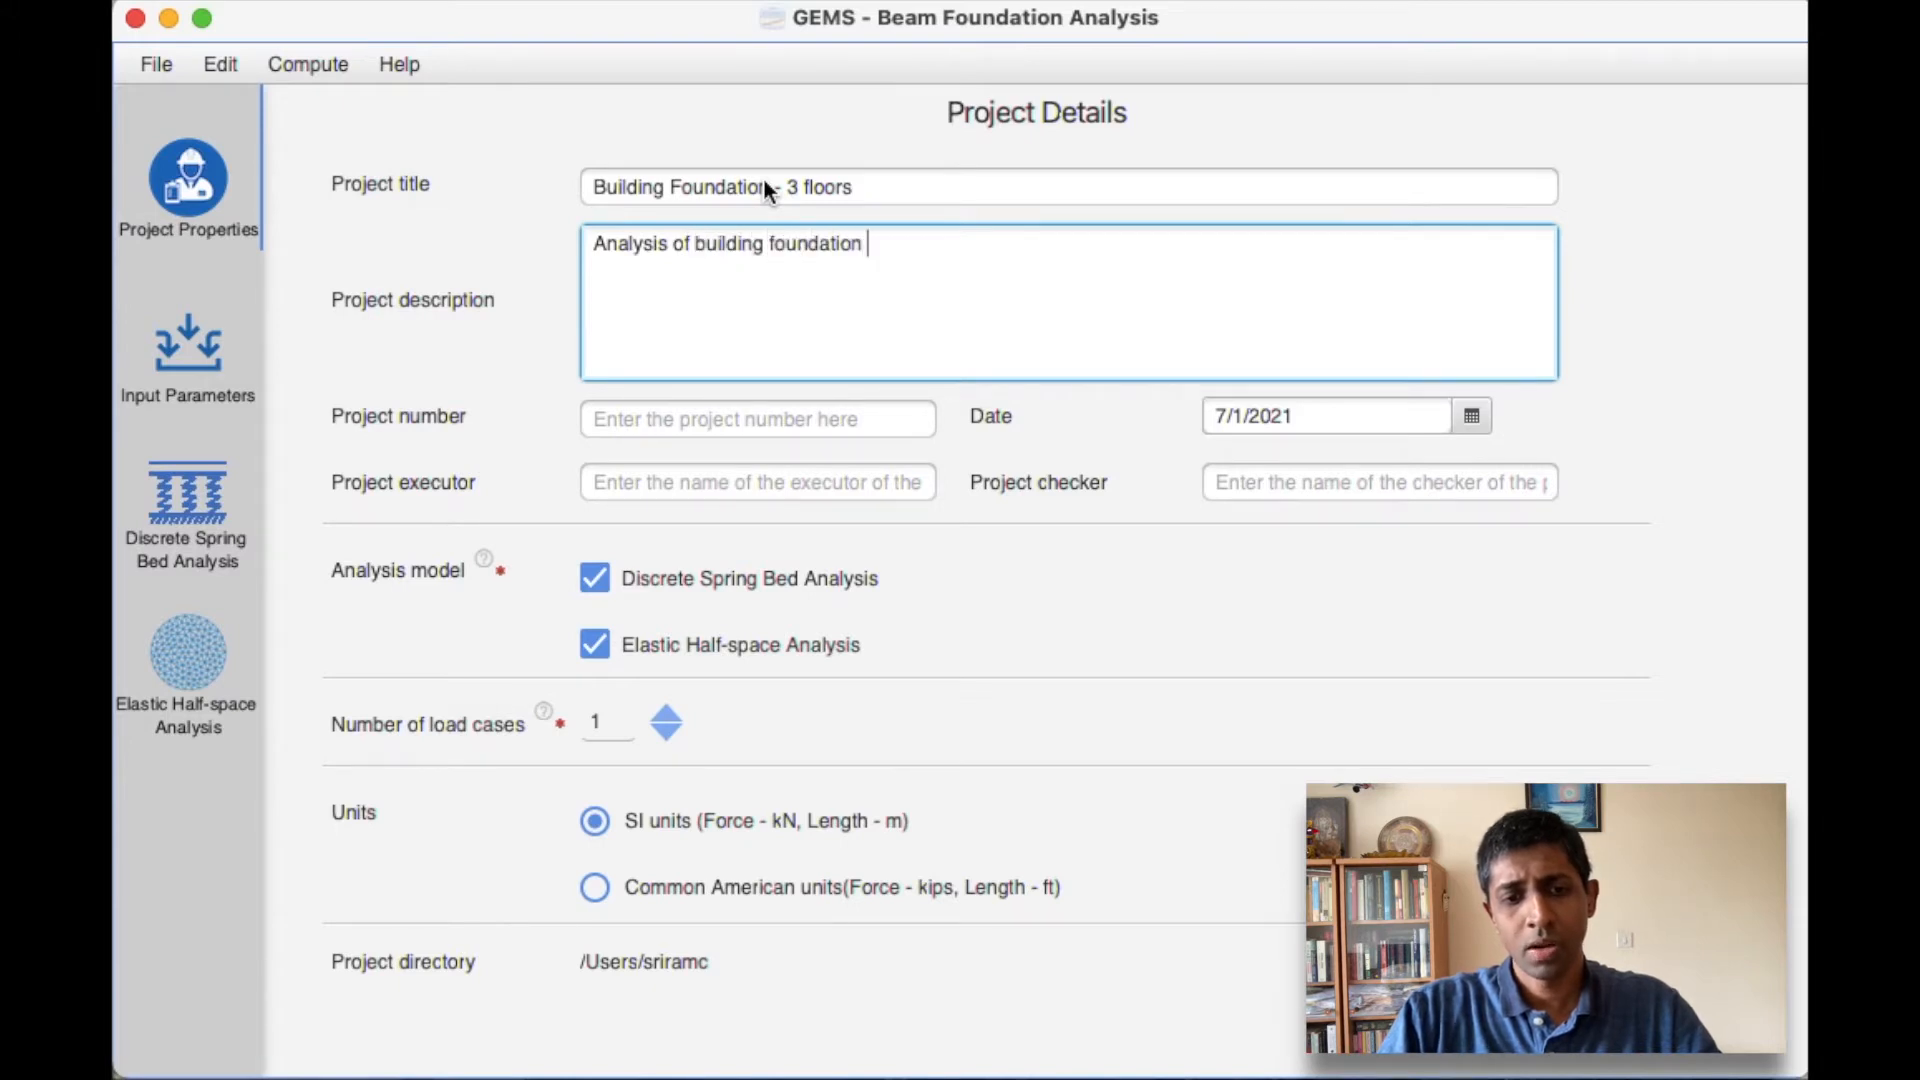
type("using con")
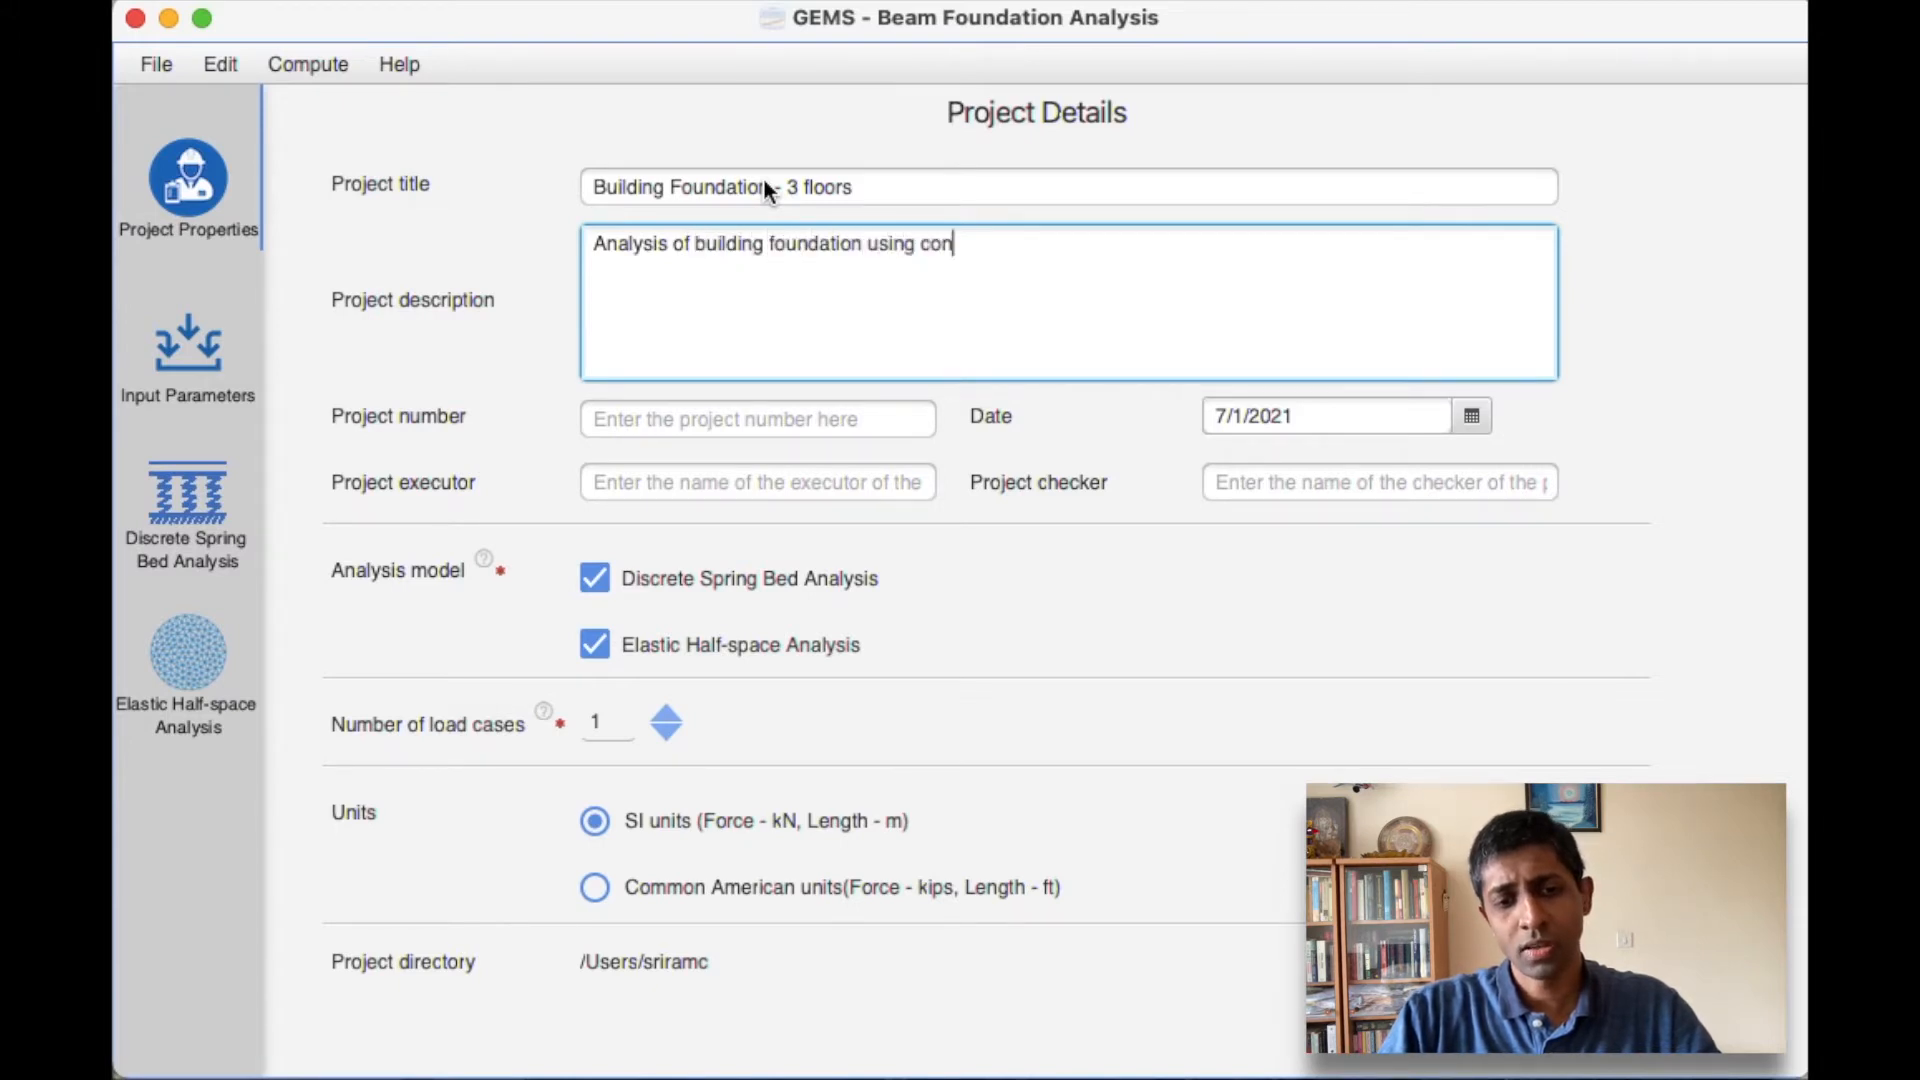
type("centrated l")
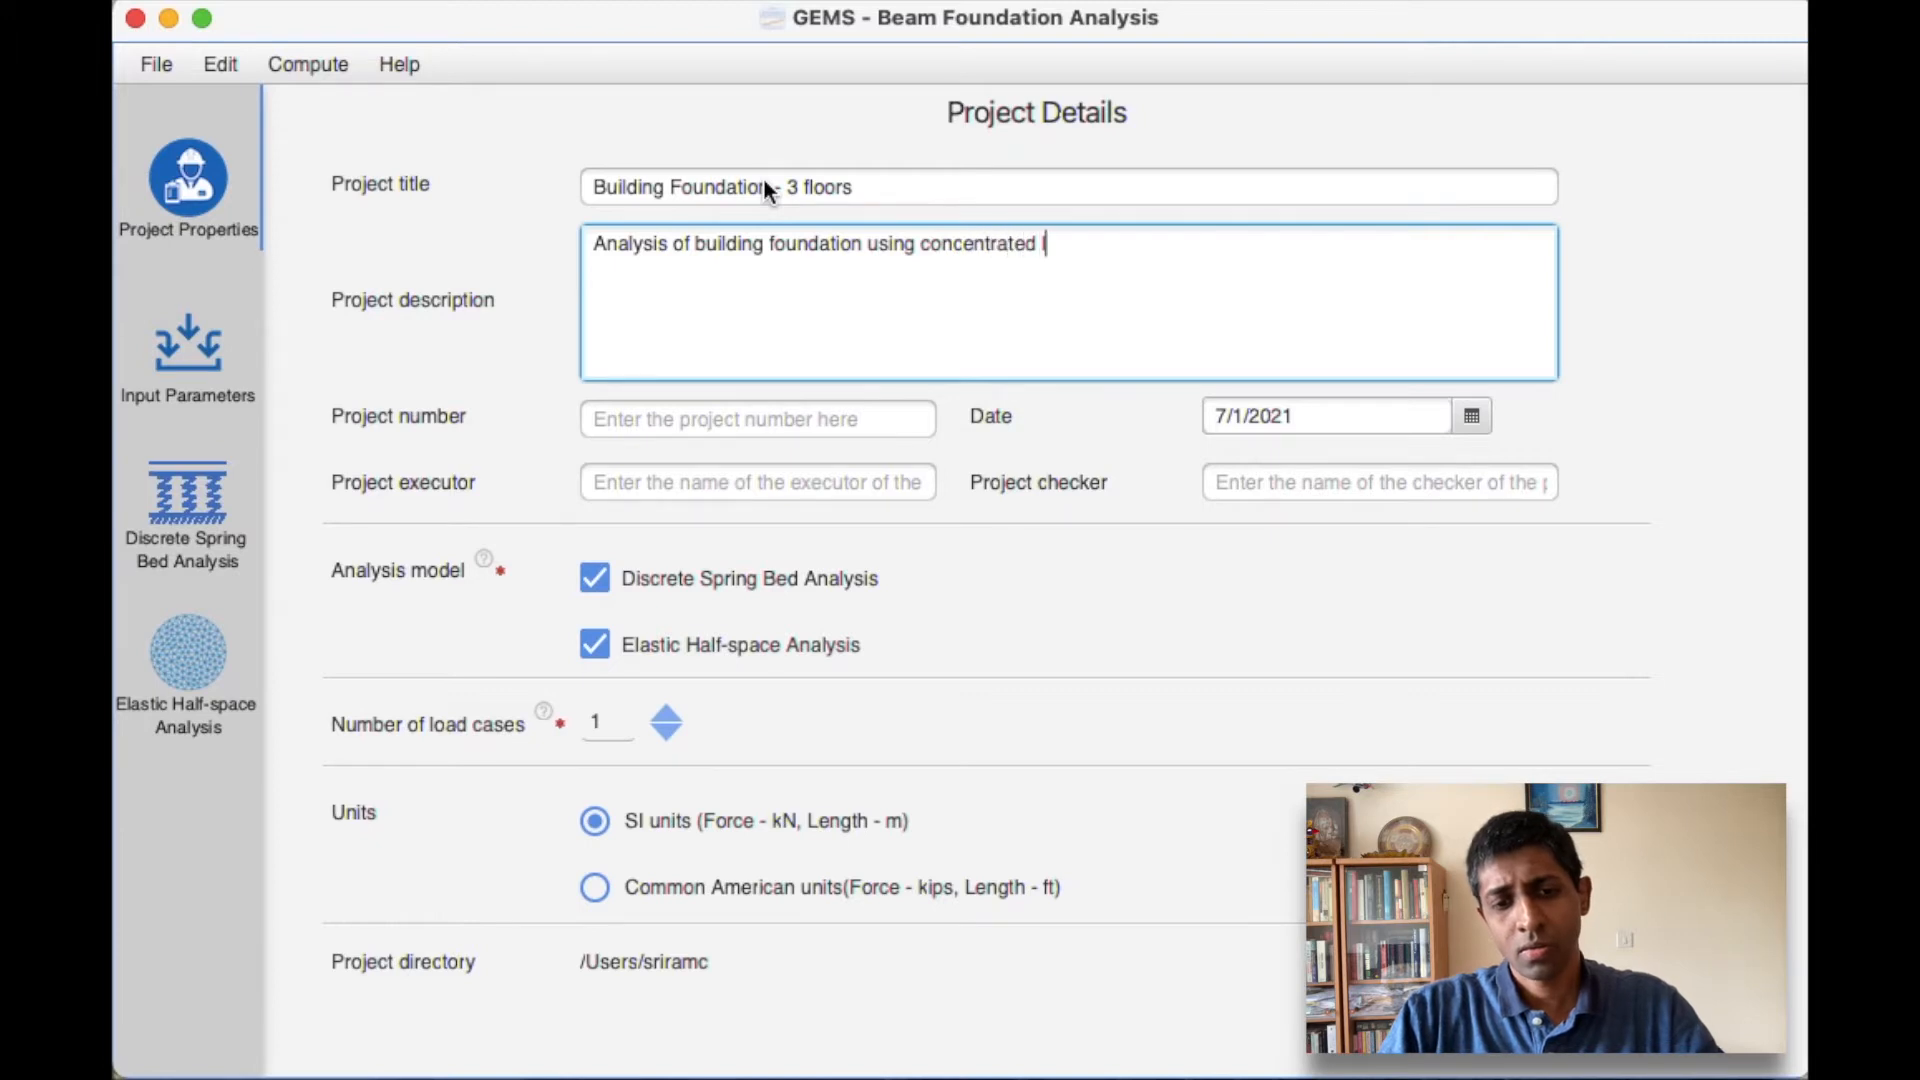
type("oads")
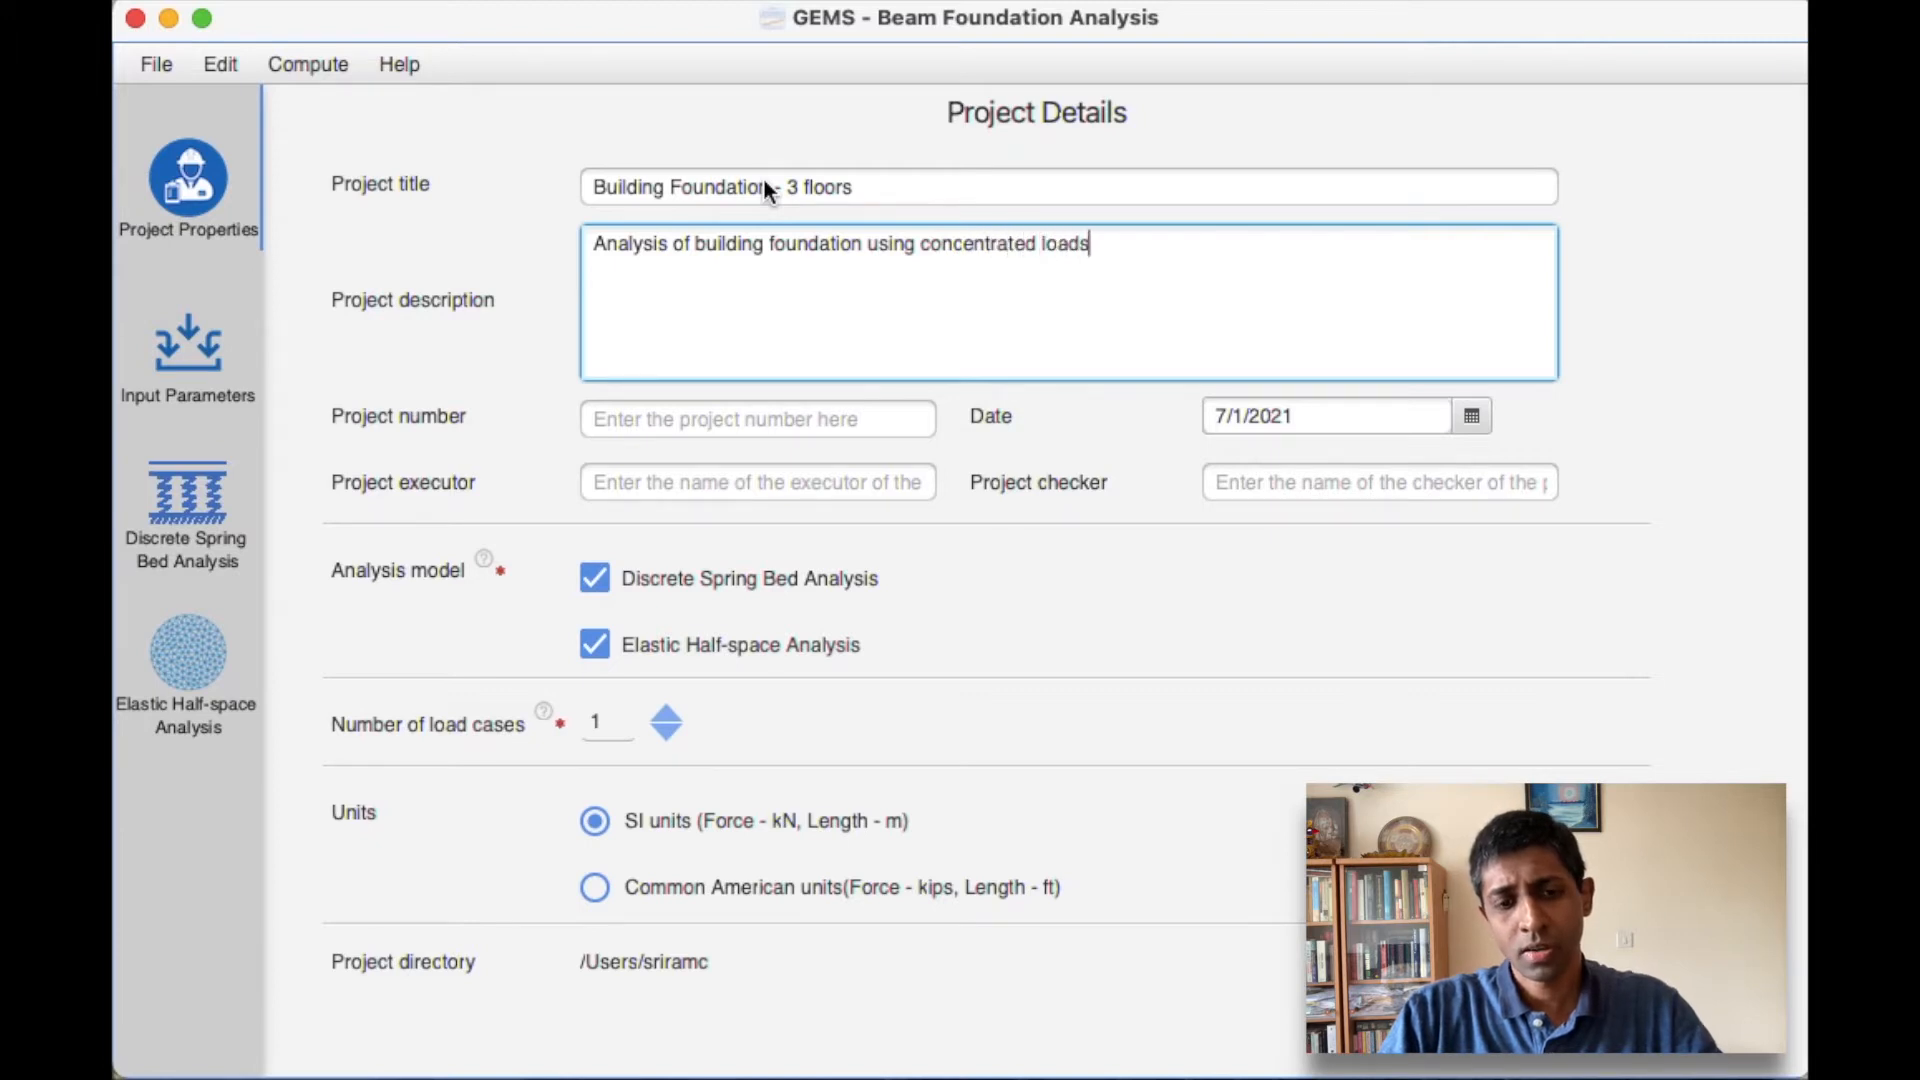
Set the project number to "example 1a" and the project executor to "gems"
left_click(725, 419)
type("example 1a")
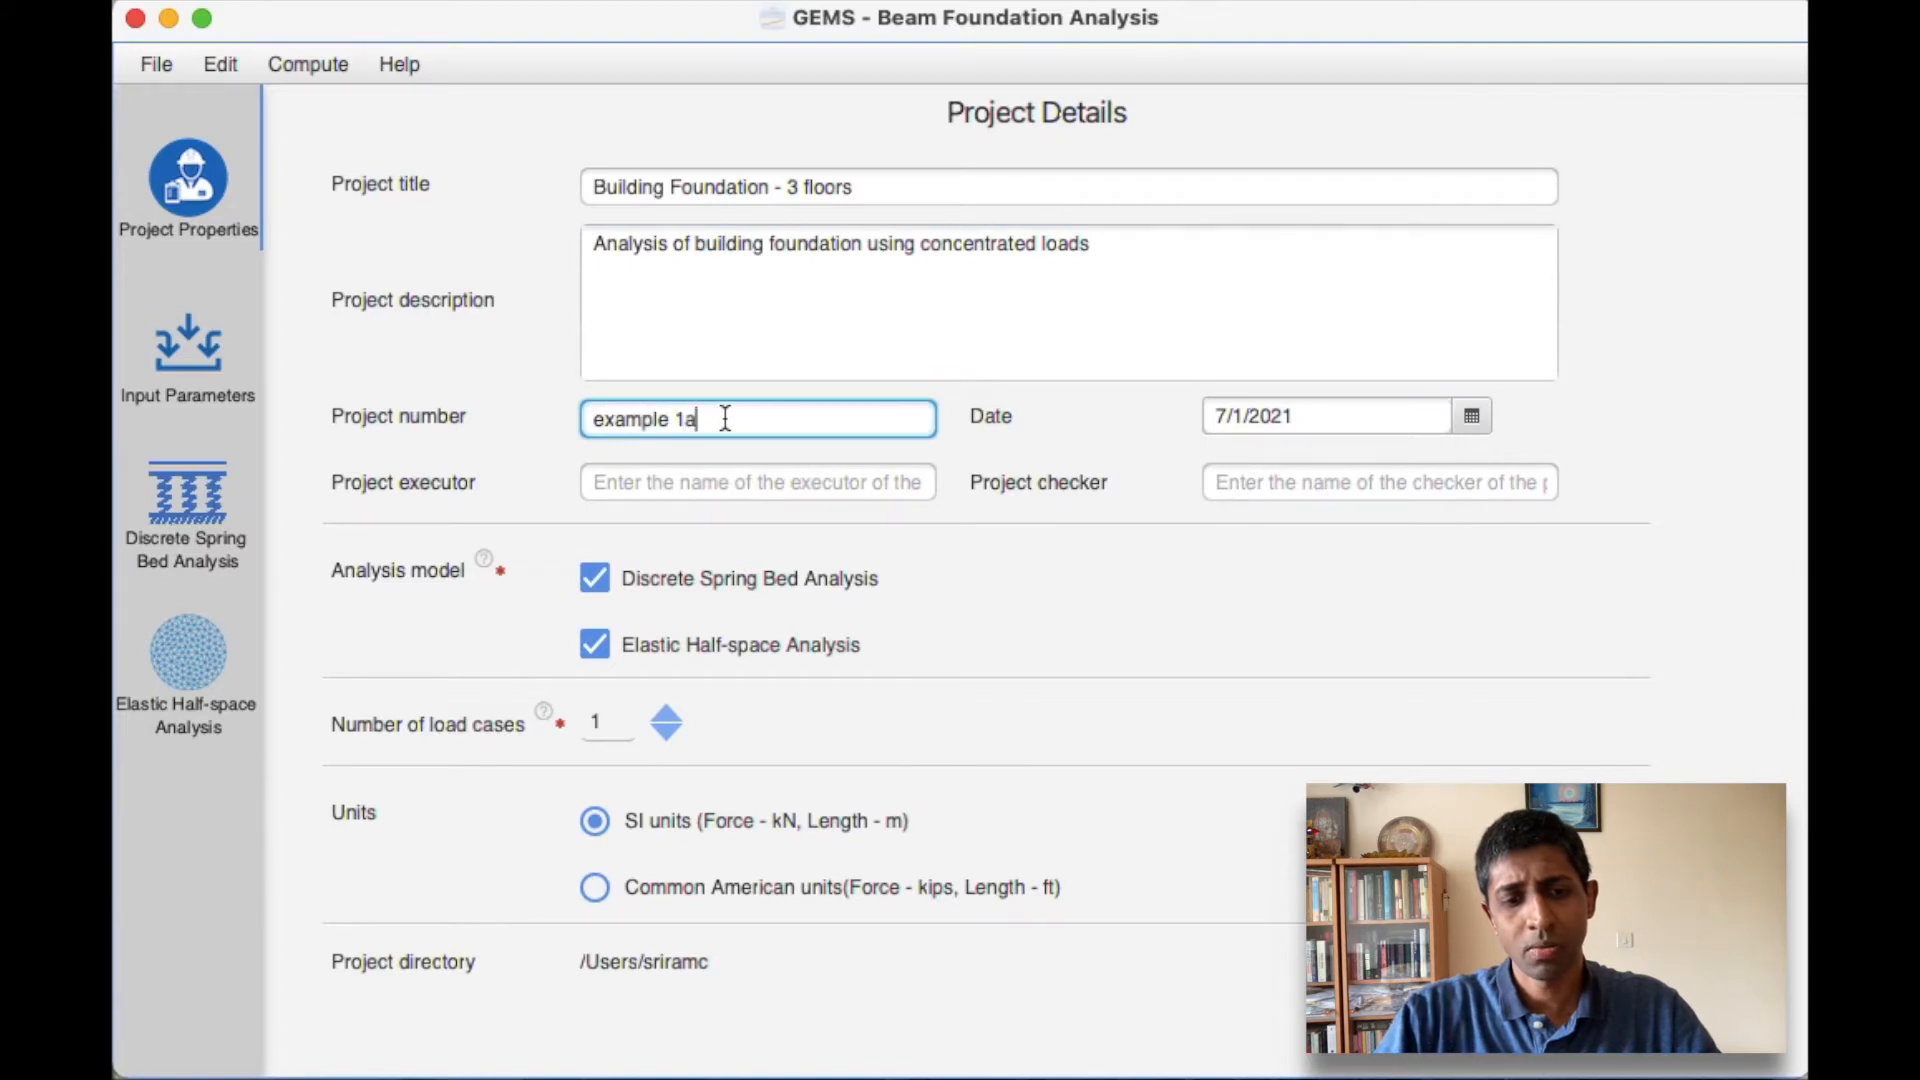
left_click(736, 482)
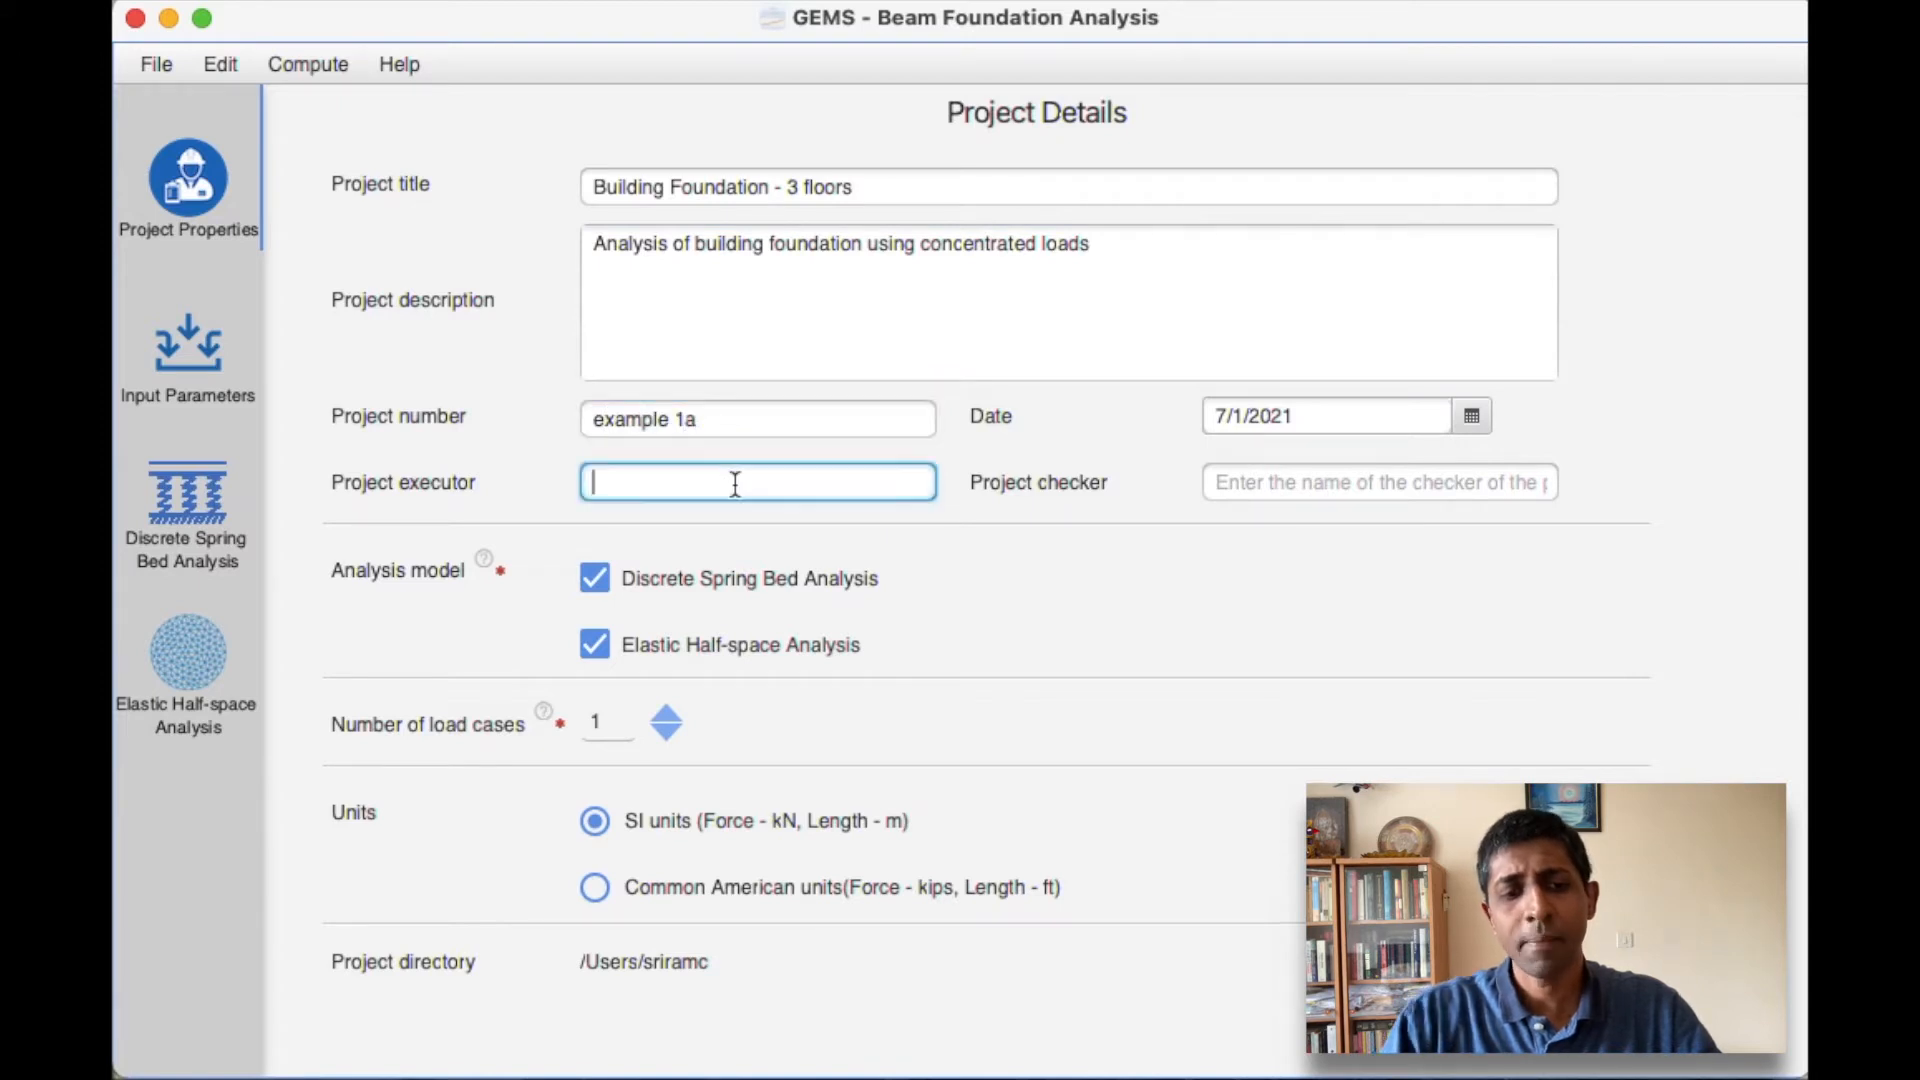
type("gems")
left_click(1232, 612)
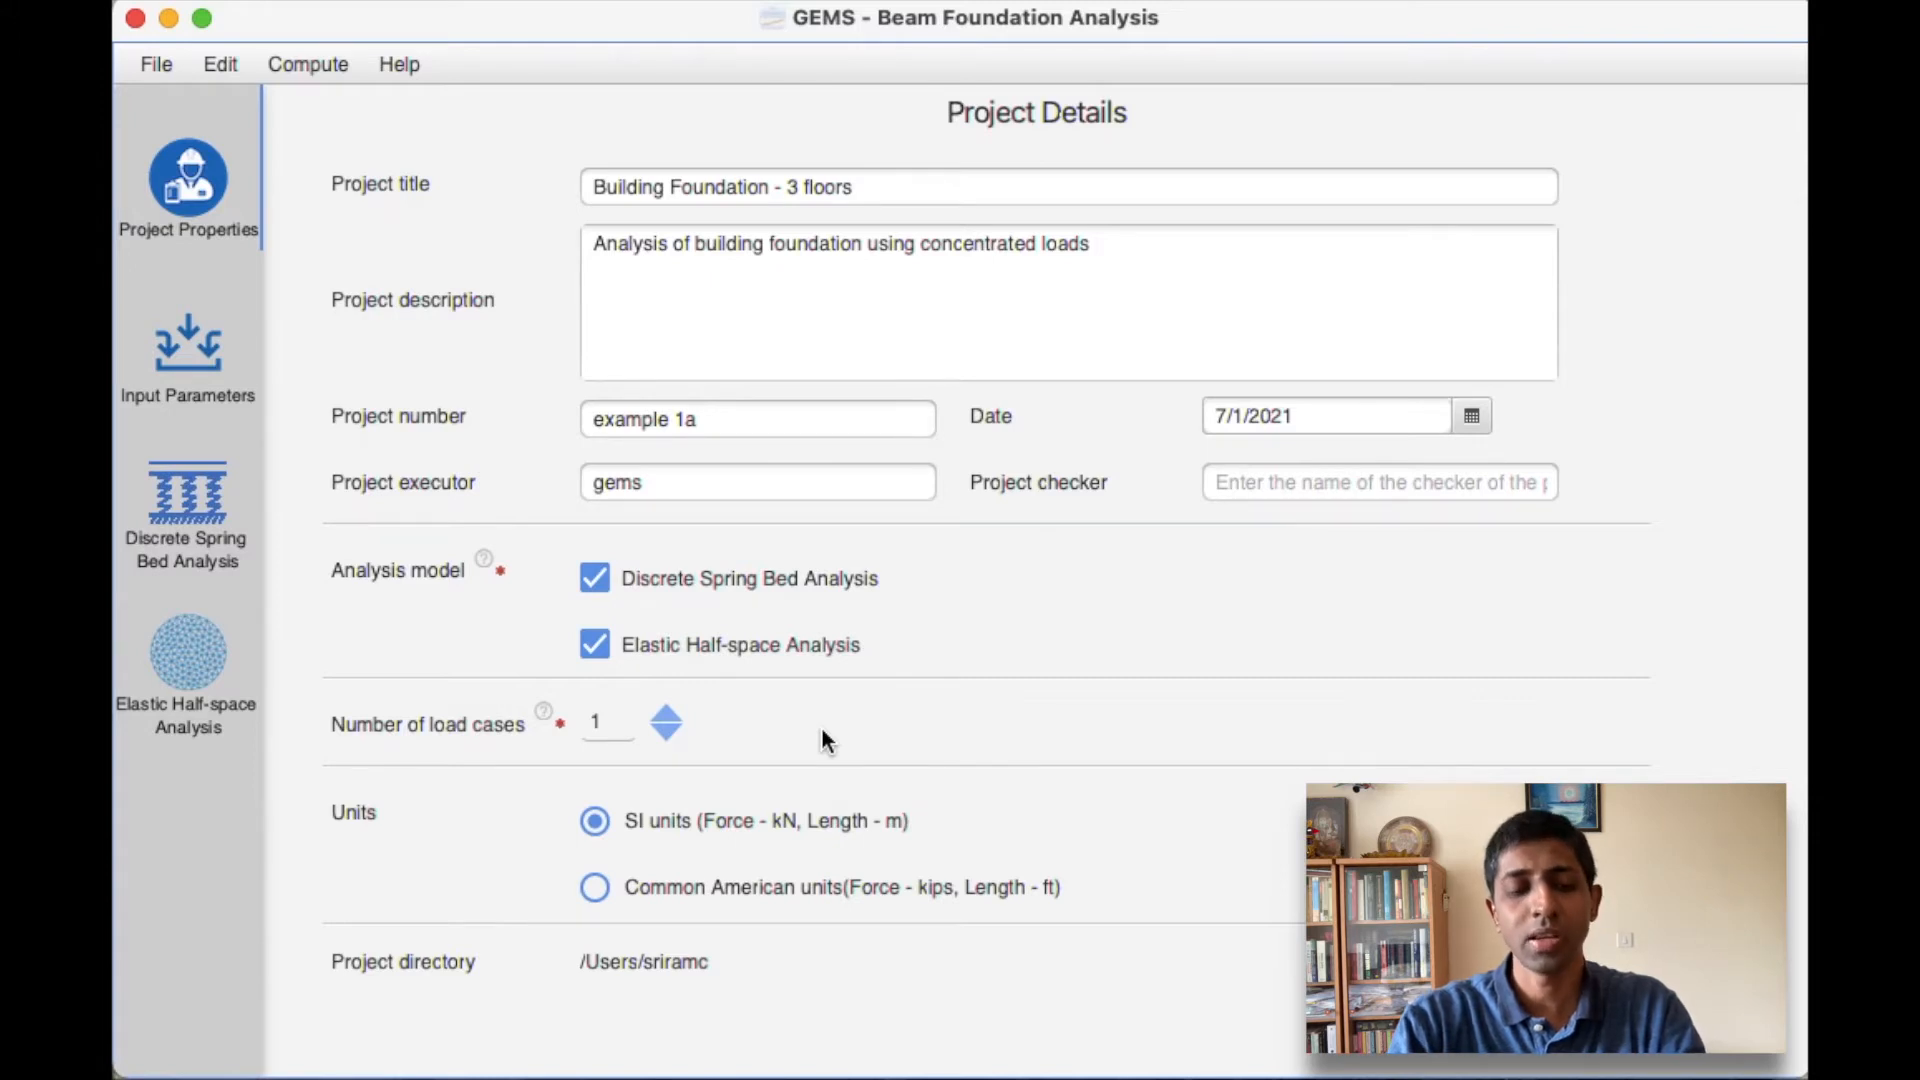
Set the beam length to 10 m in the beam dimensions of the input parameters
left_click(216, 372)
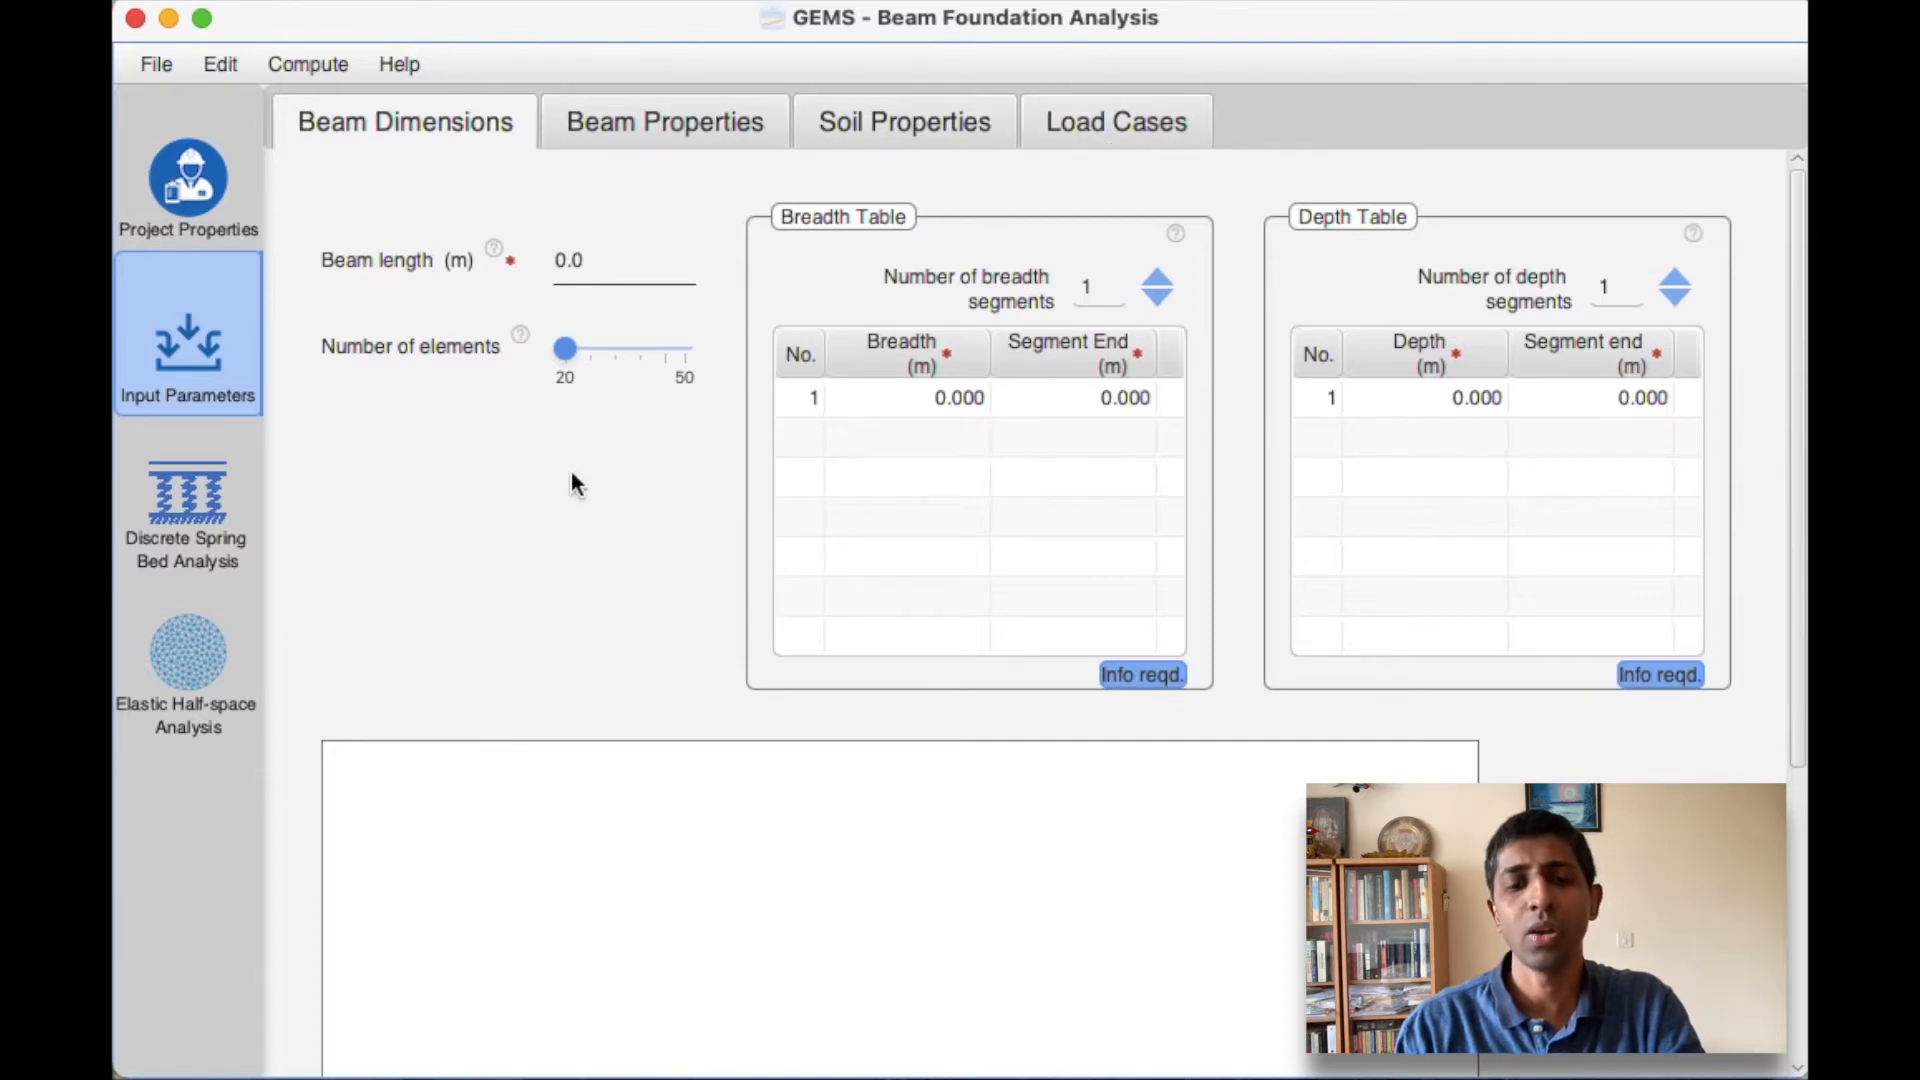
double_click(589, 261)
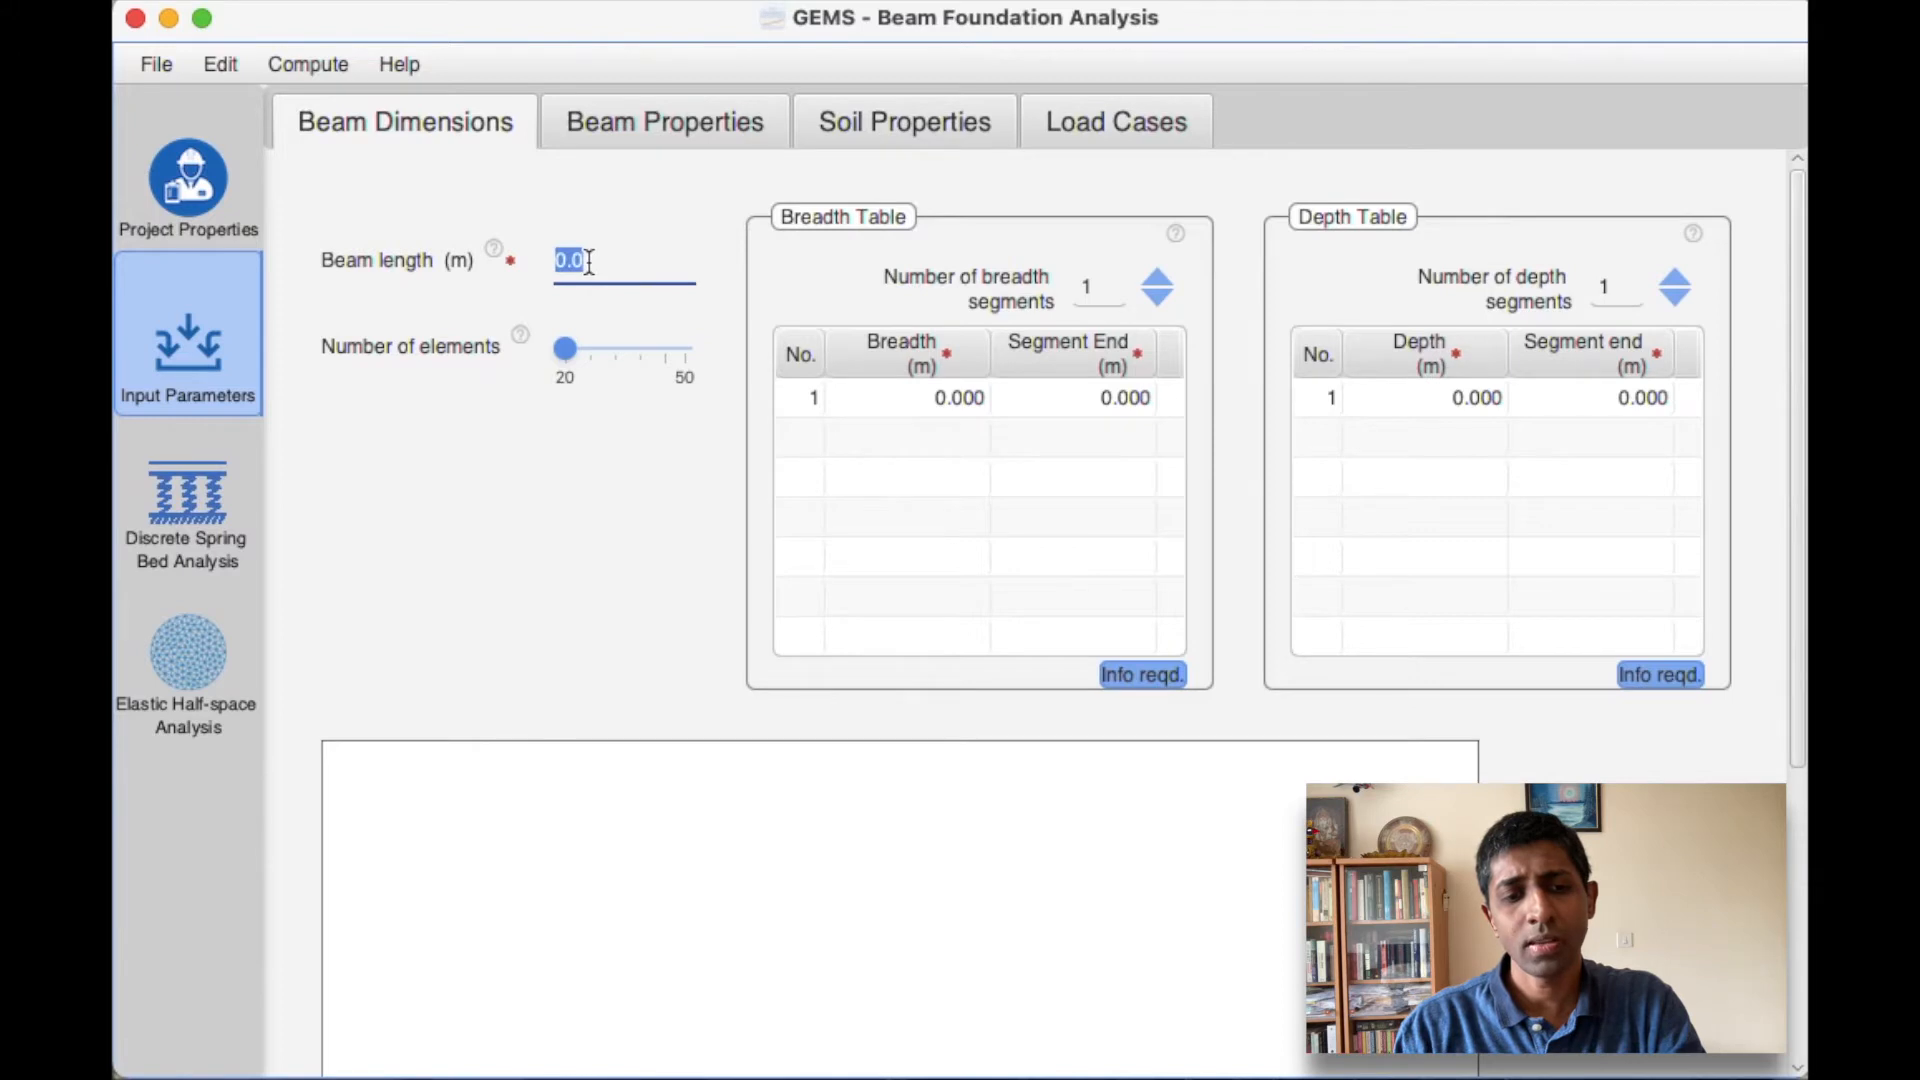
type("10m")
left_click(640, 482)
double_click(598, 261)
type("10")
key("Return")
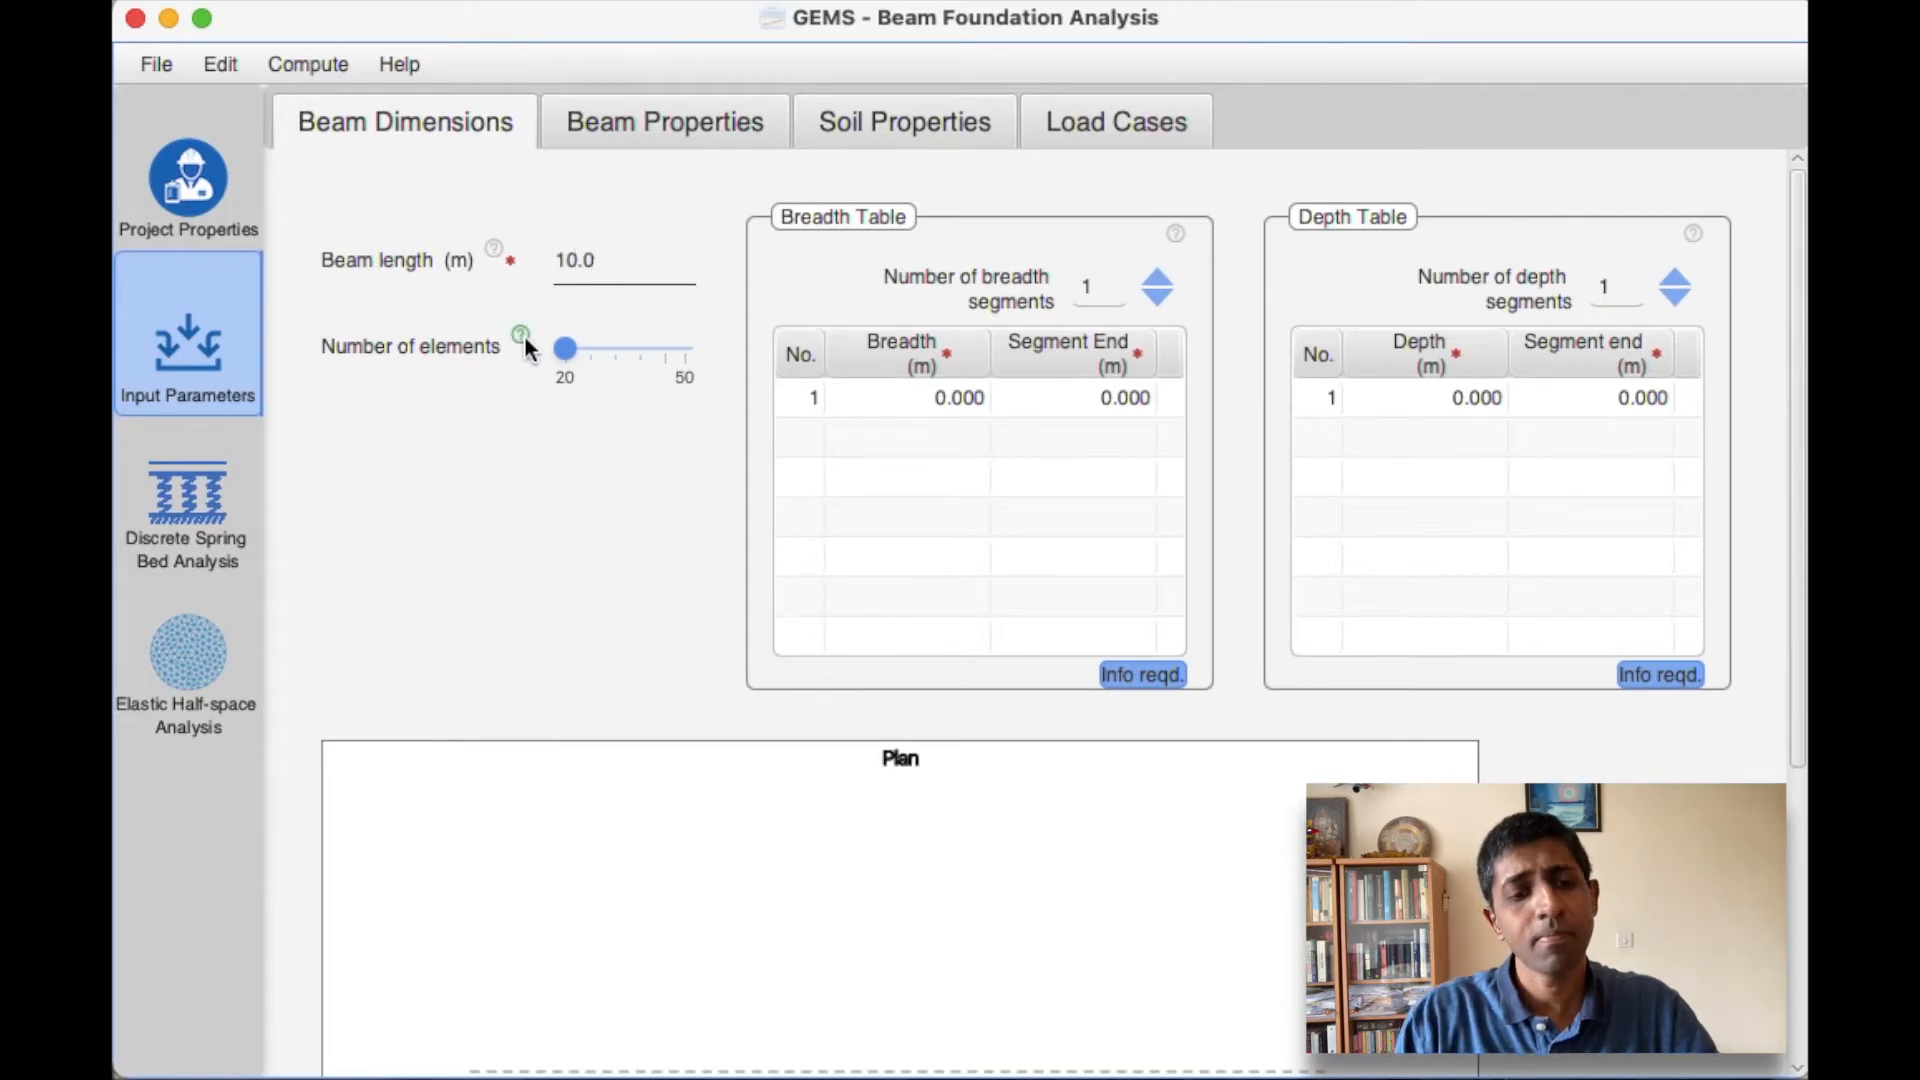
Define the single breadth segment with a breadth of 1.5 m and a segment end at 10 m
mouse_move(524, 334)
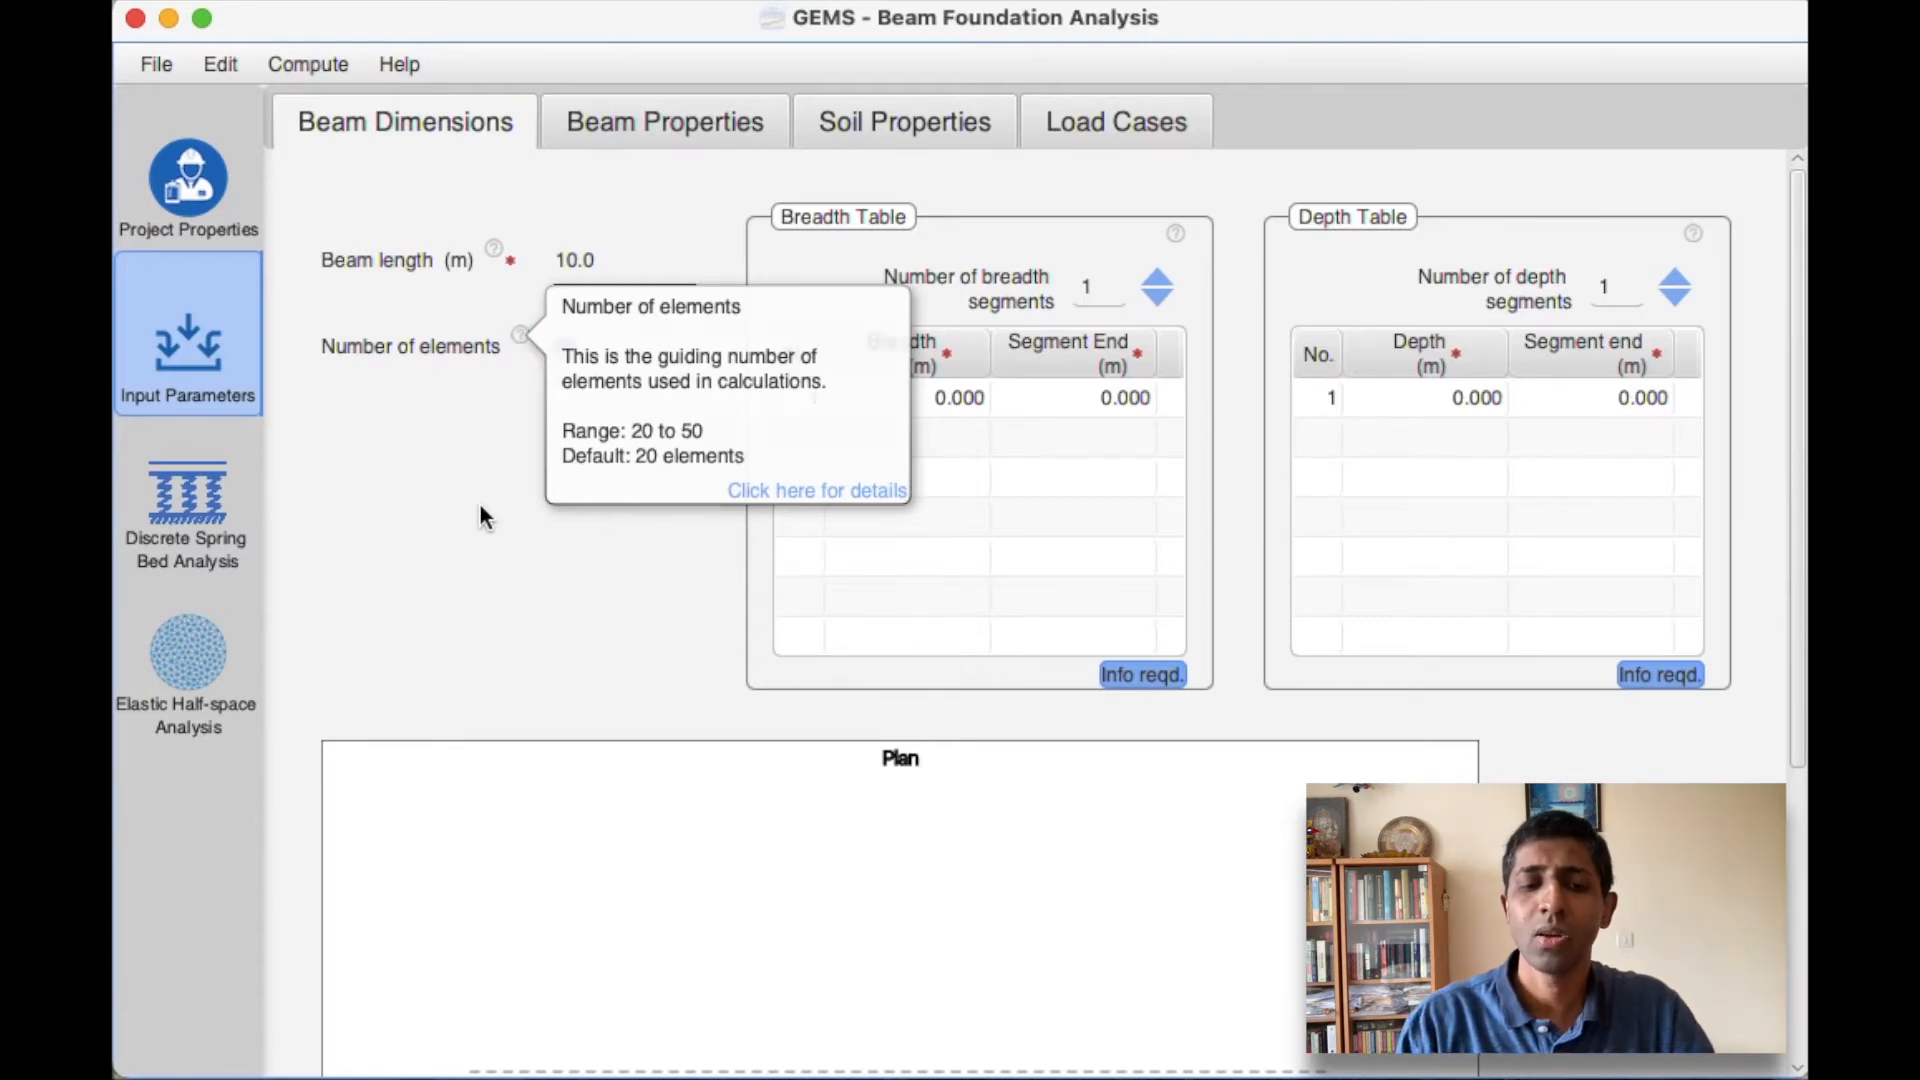
double_click(946, 392)
type("1.5")
key("Return")
left_click(1065, 397)
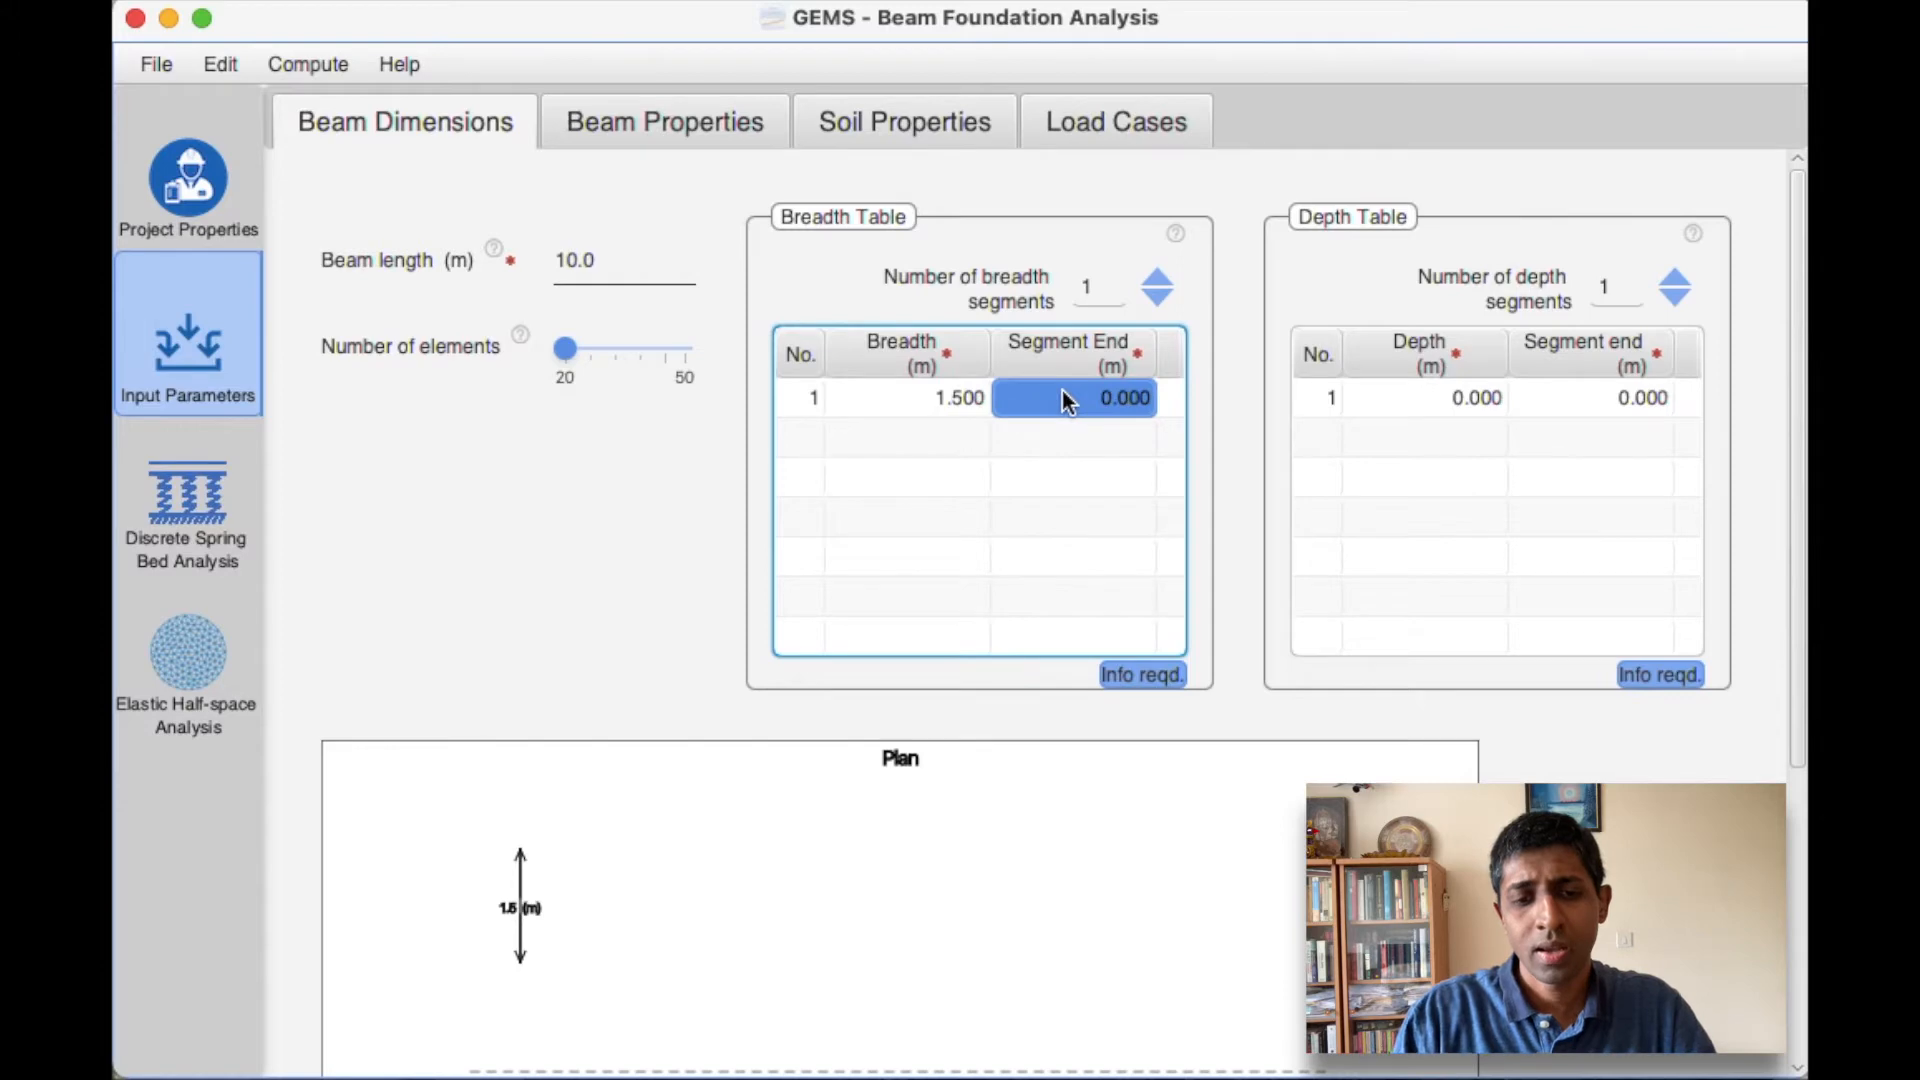
double_click(1088, 401)
type("10")
key("Return")
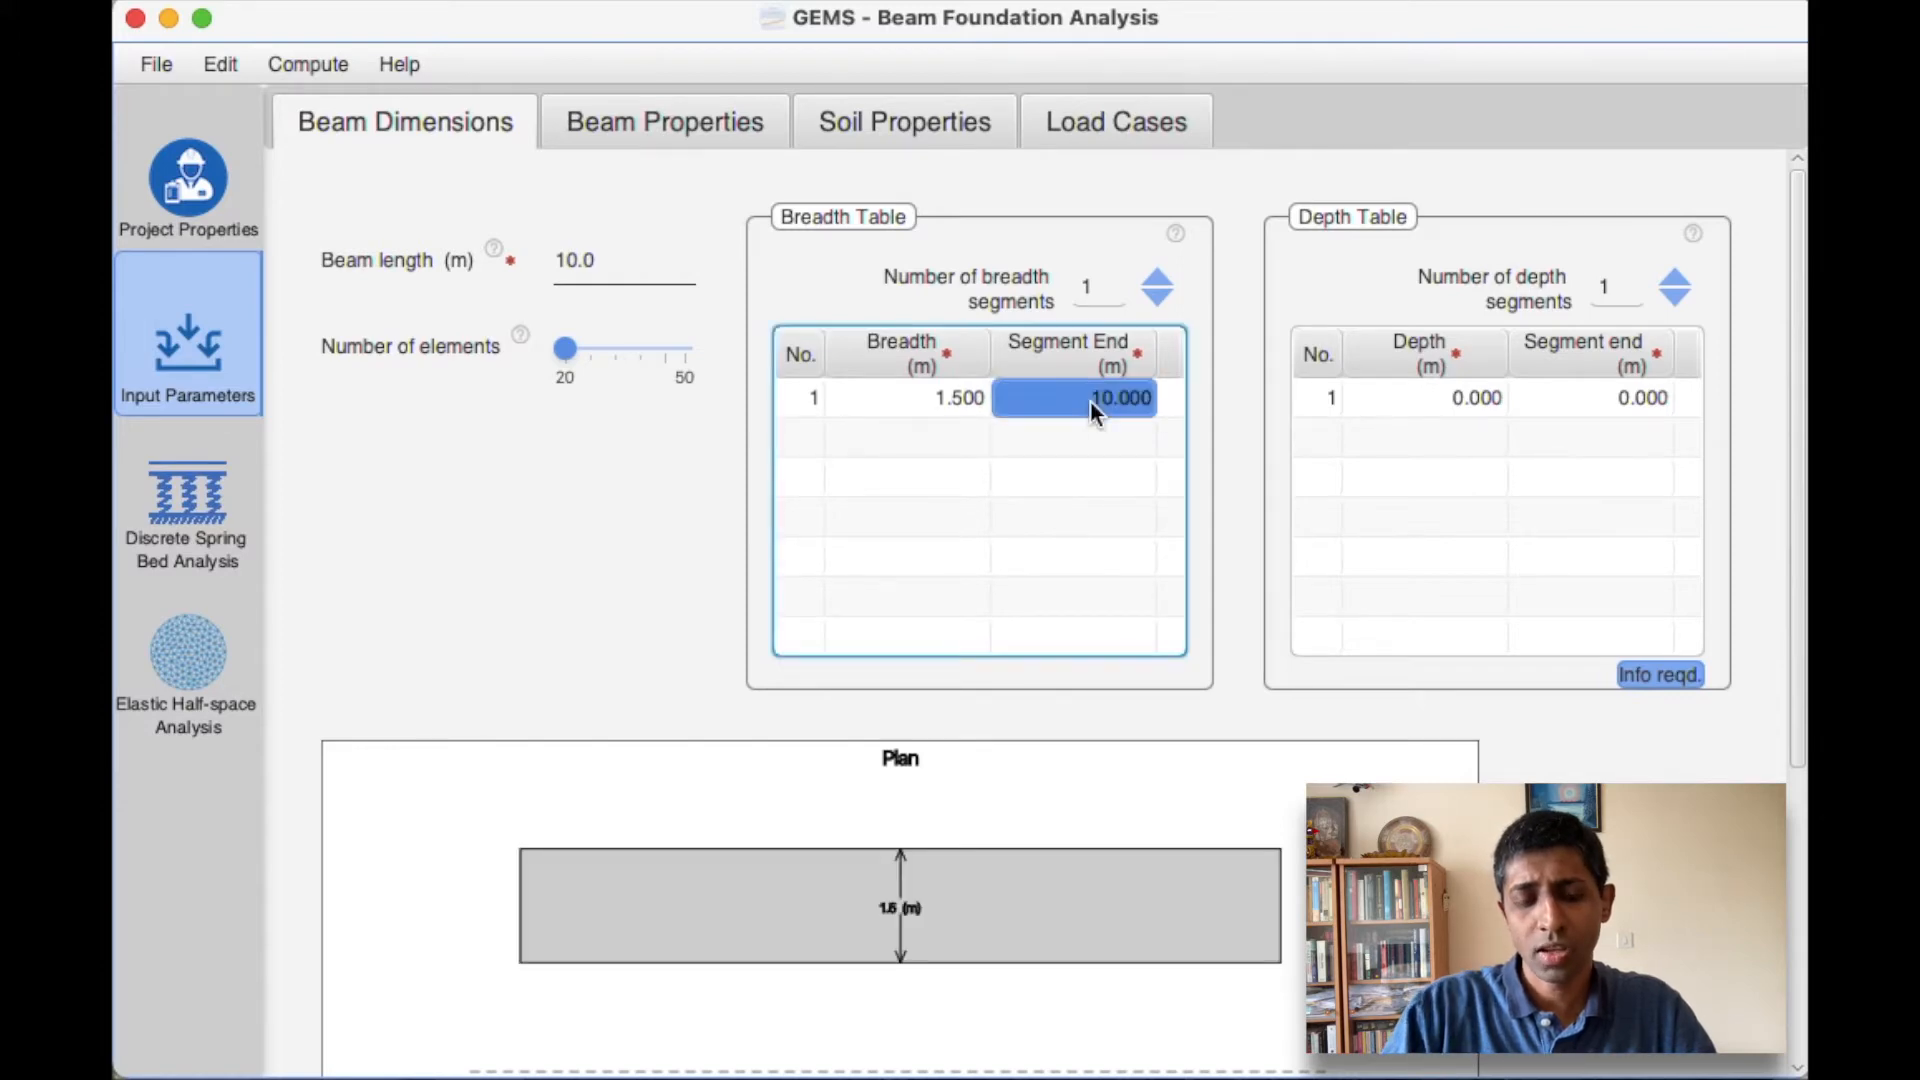
Define the single depth segment with a depth of 0.5 m and a segment end at 10 m
left_click(1436, 398)
double_click(1438, 395)
type("0.5")
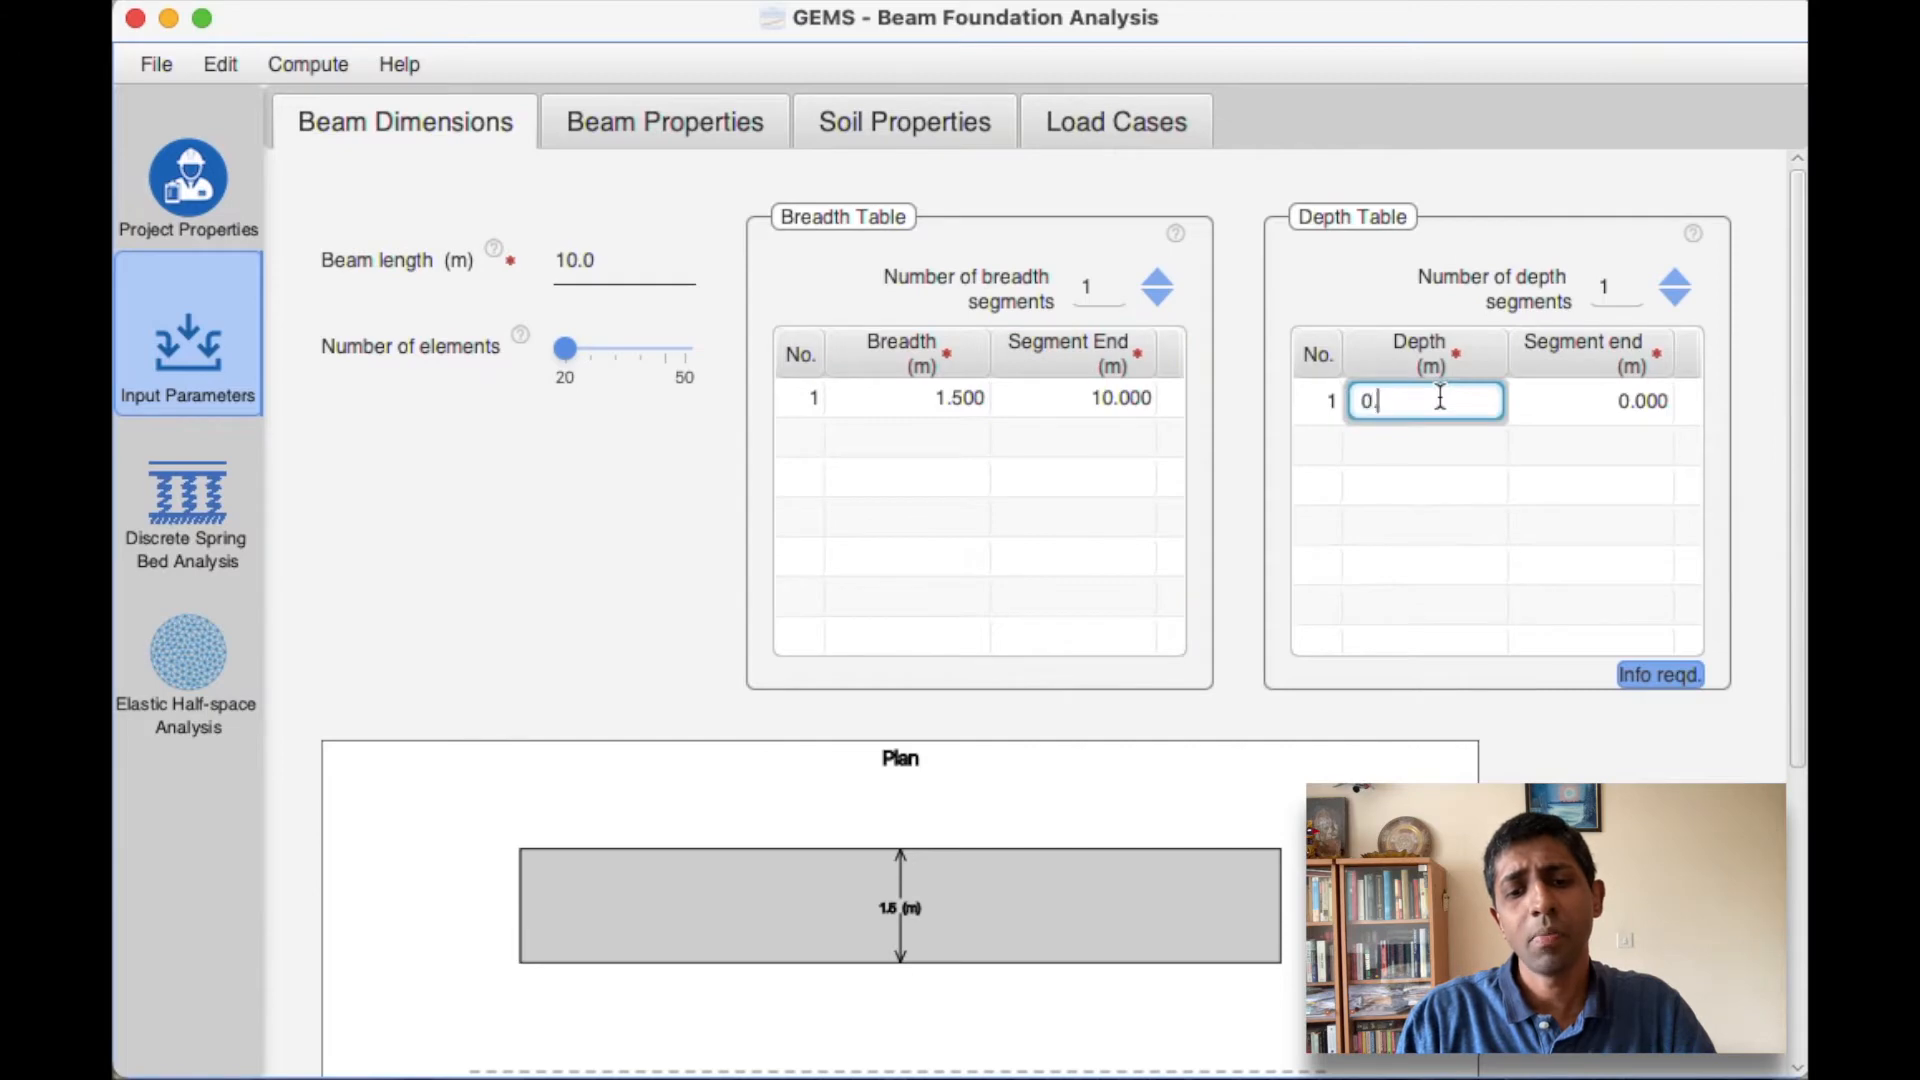
double_click(1648, 404)
type("10")
key("Return")
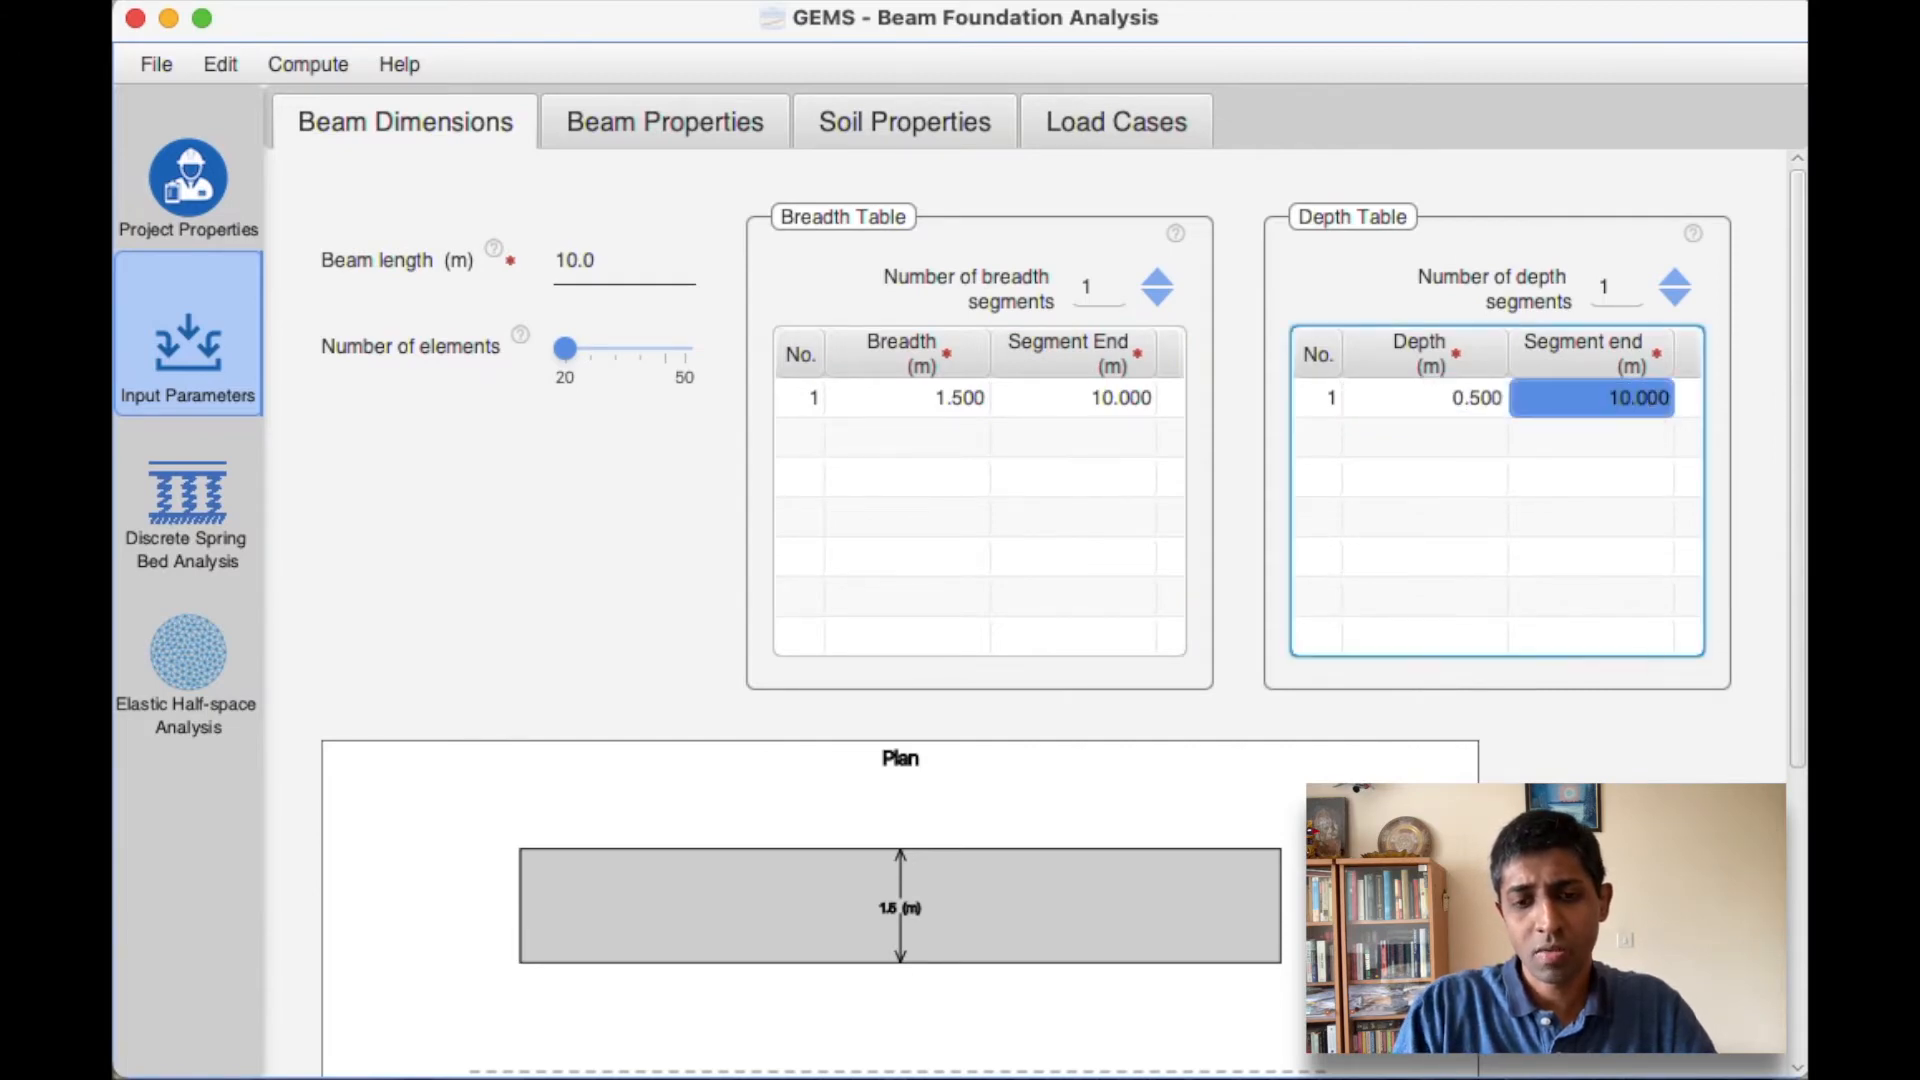
key("Tab")
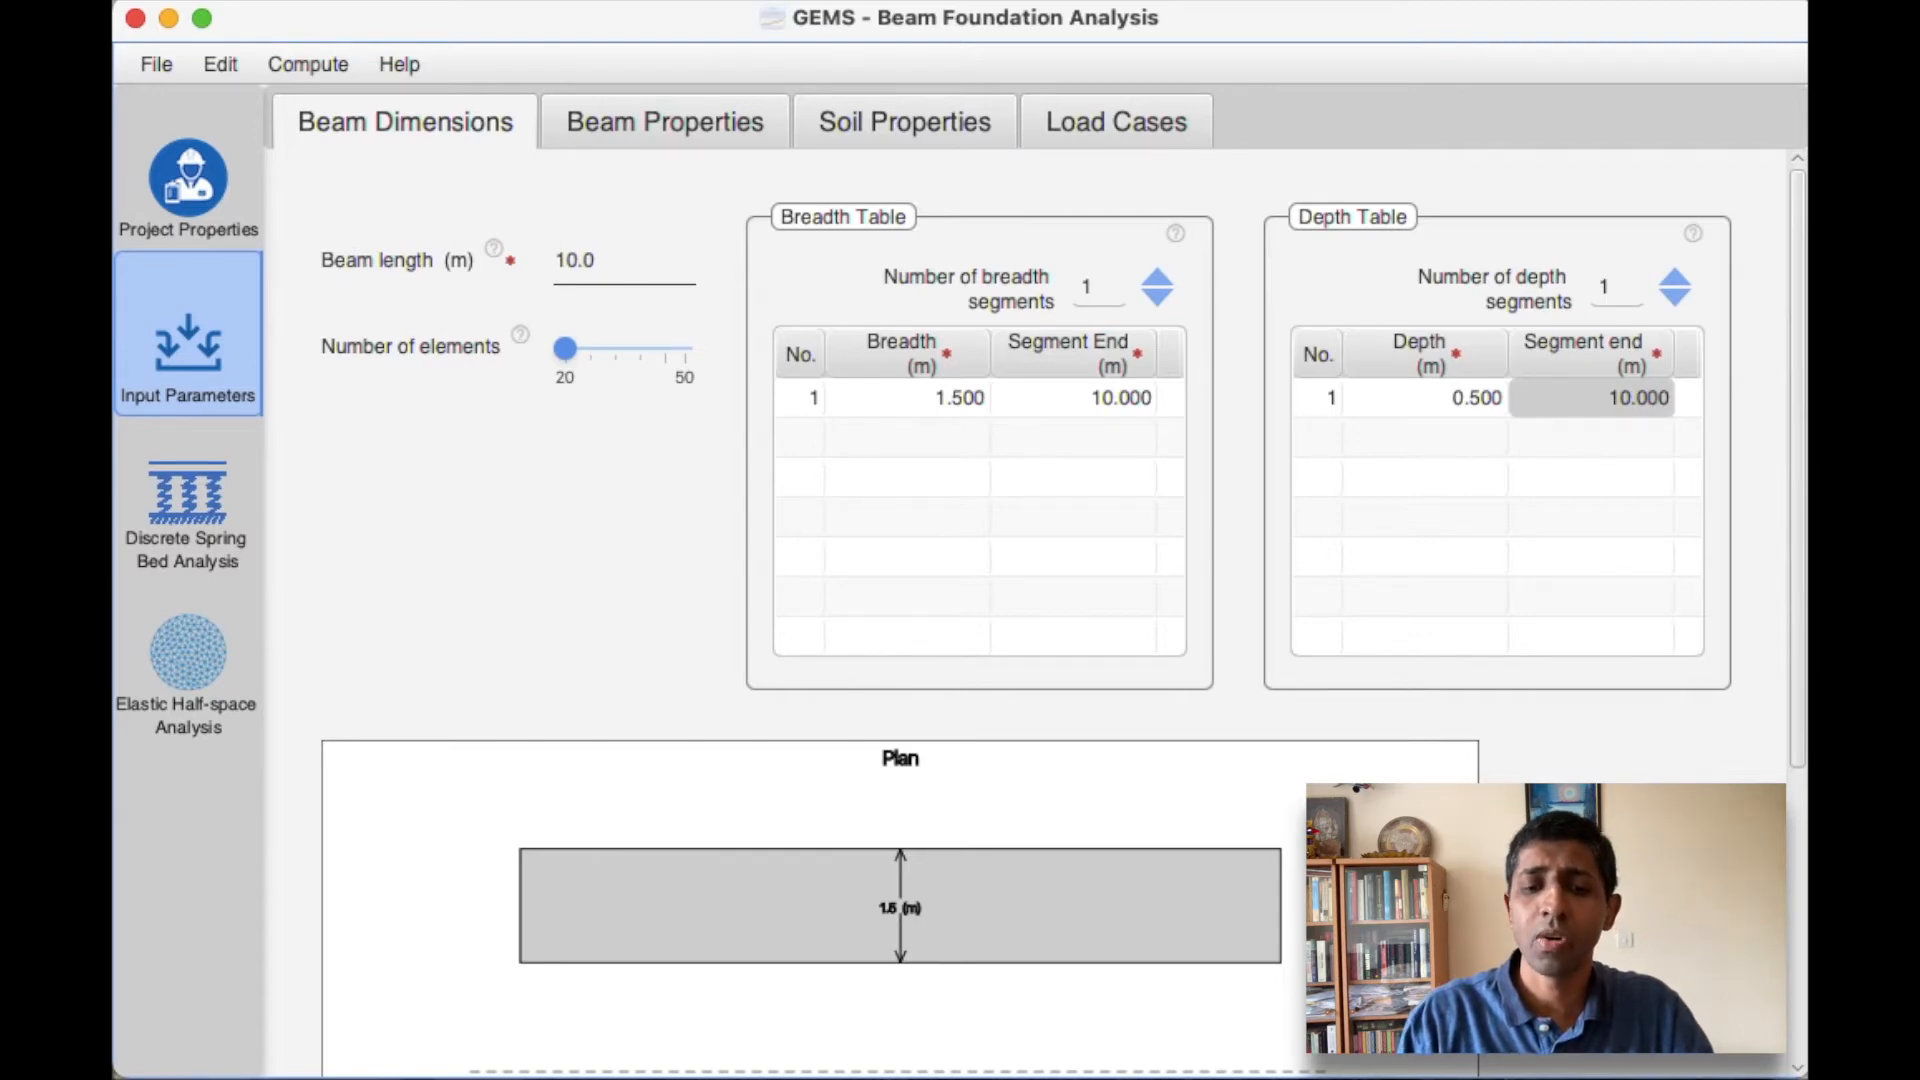
Choose M30 Concrete as the beam material in the beam properties
scroll(1063, 600, "down", 3)
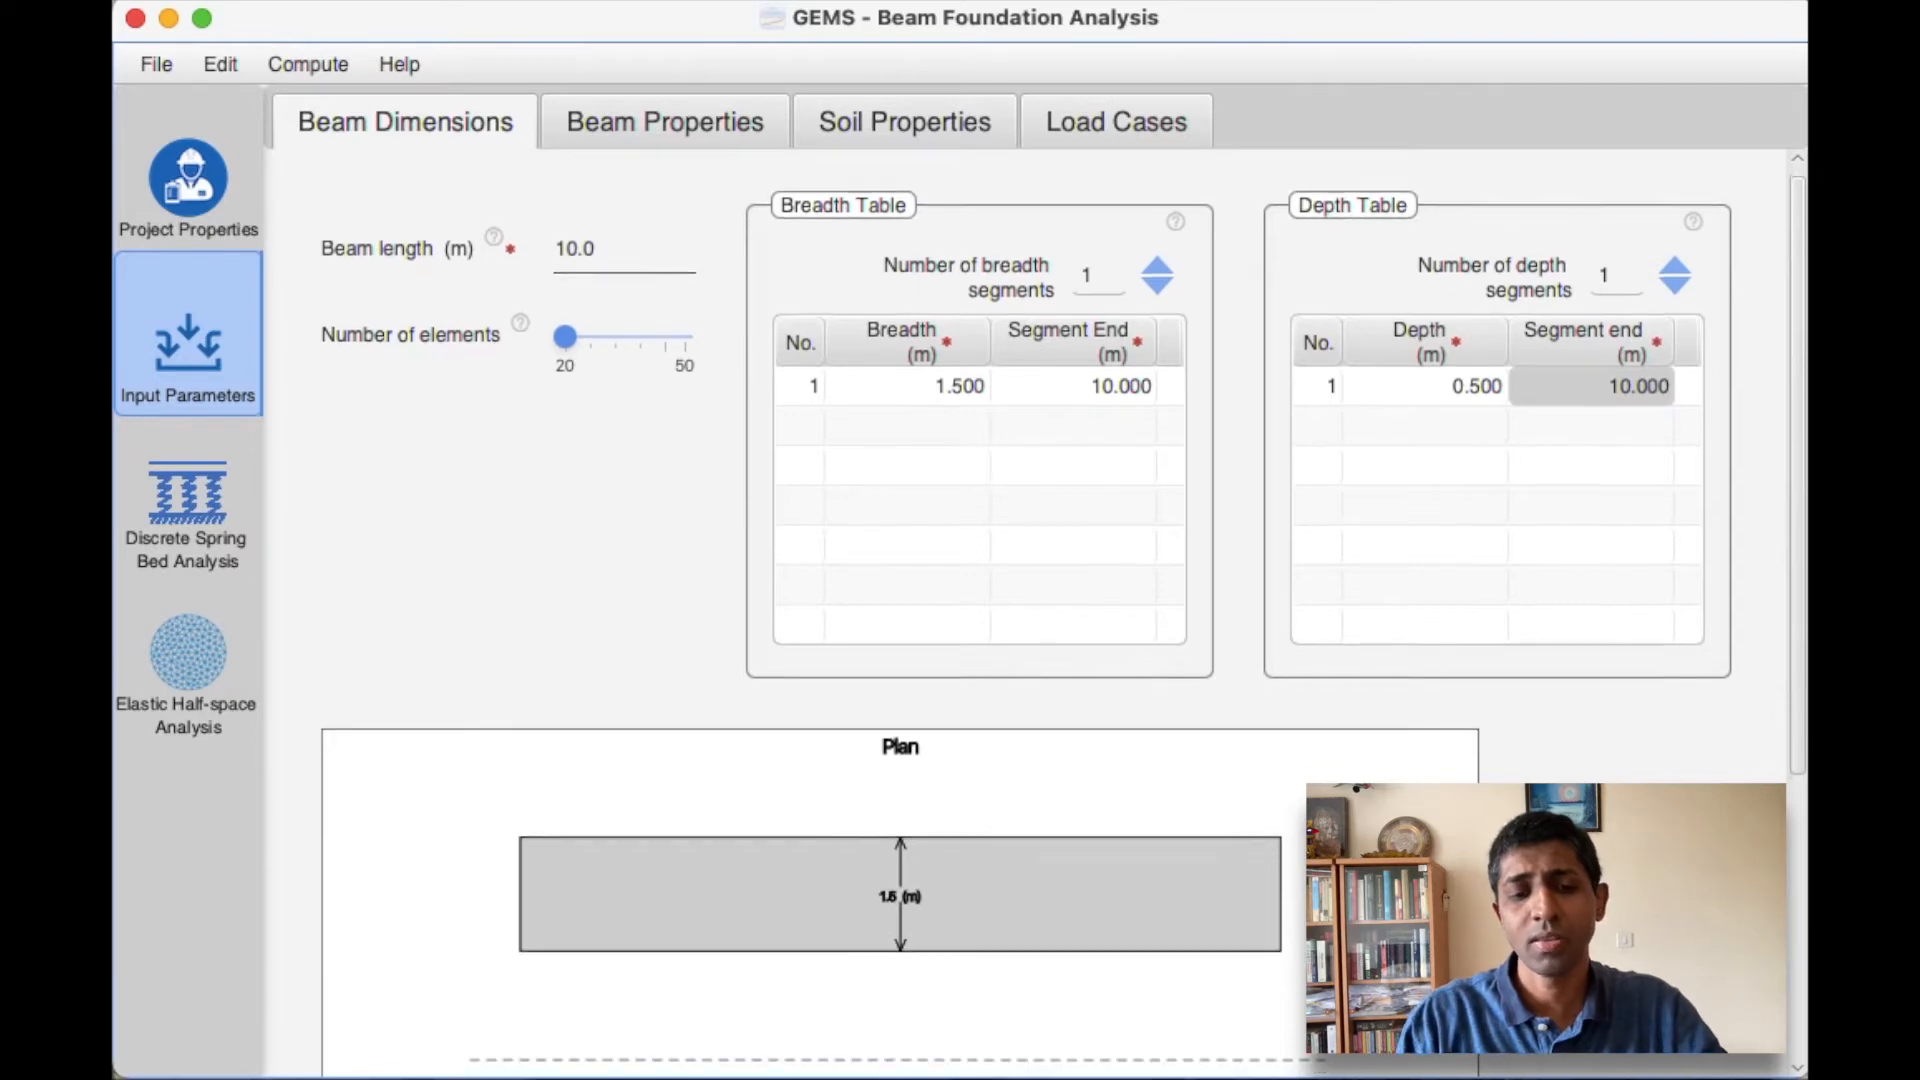
scroll(1063, 612, "down", 5)
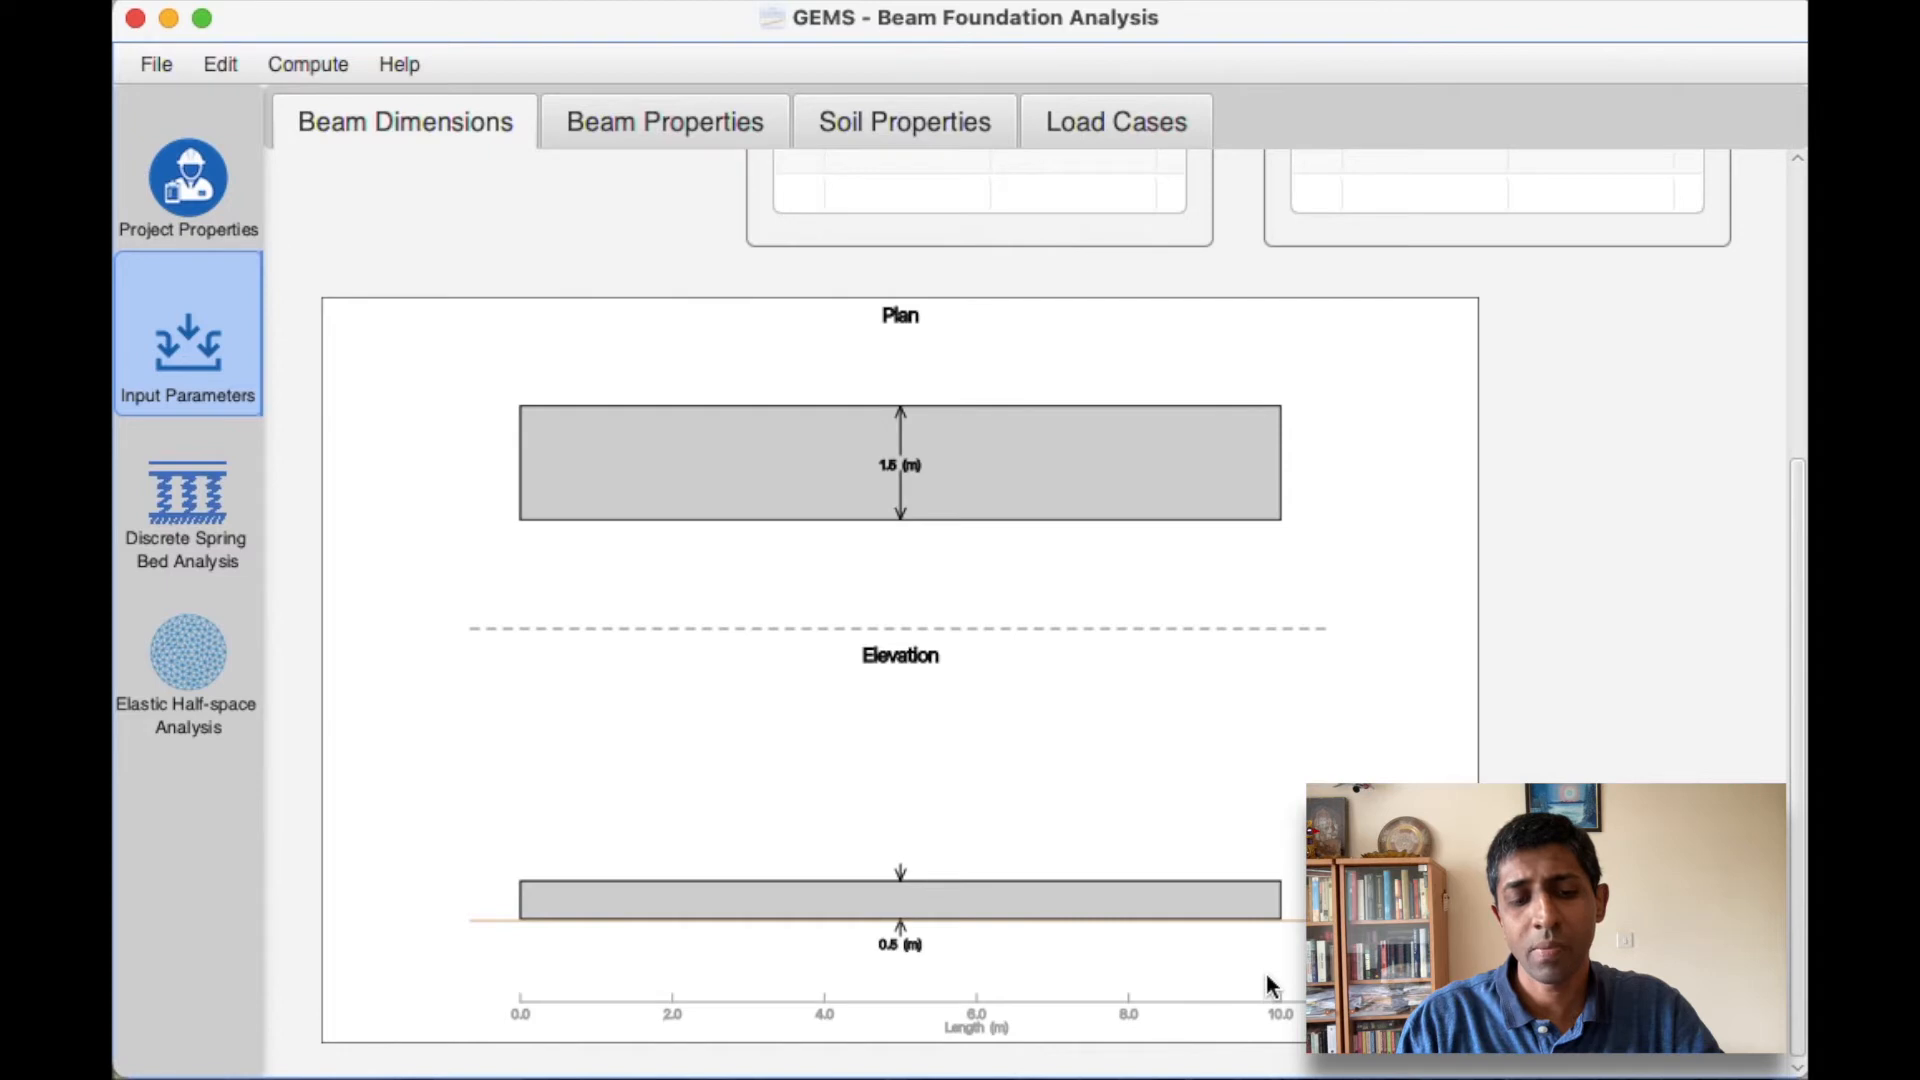
scroll(1300, 990, "up", 2)
scroll(1050, 610, "up", 5)
left_click(704, 152)
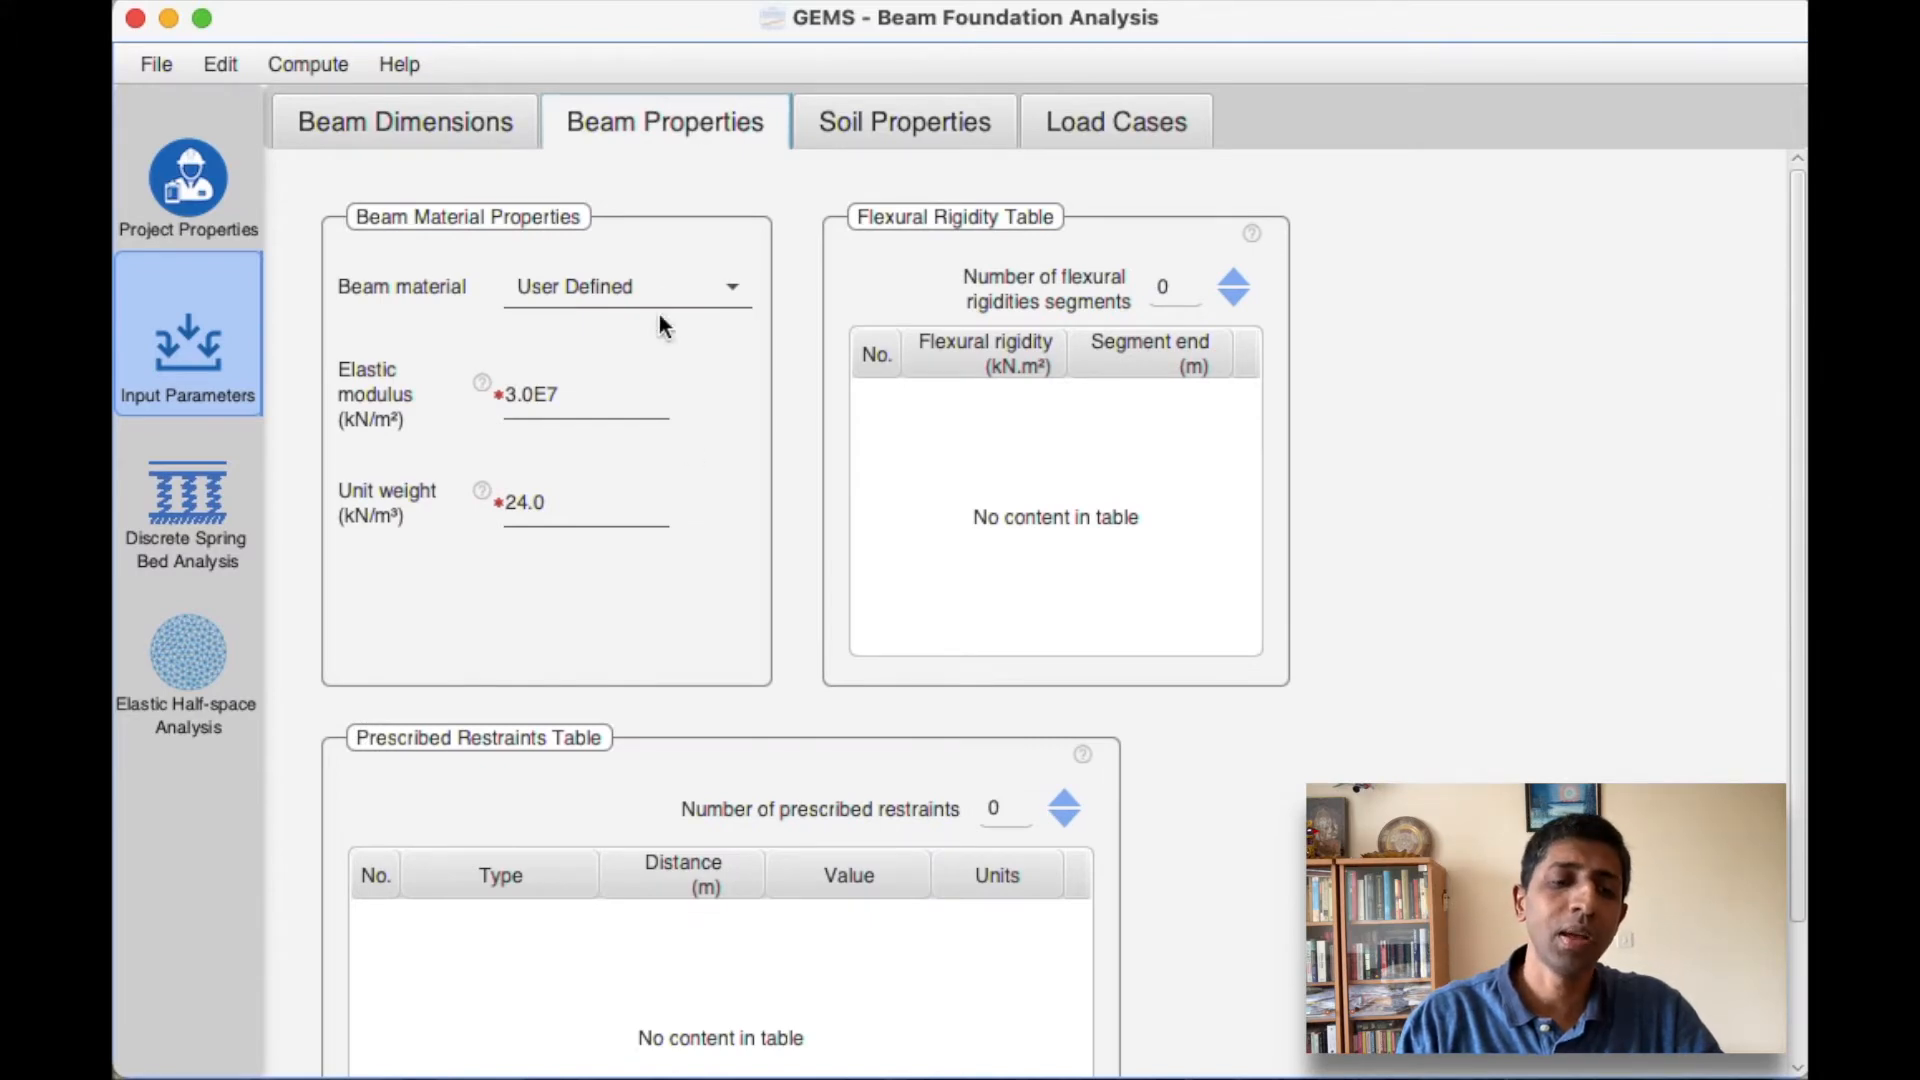
left_click(650, 286)
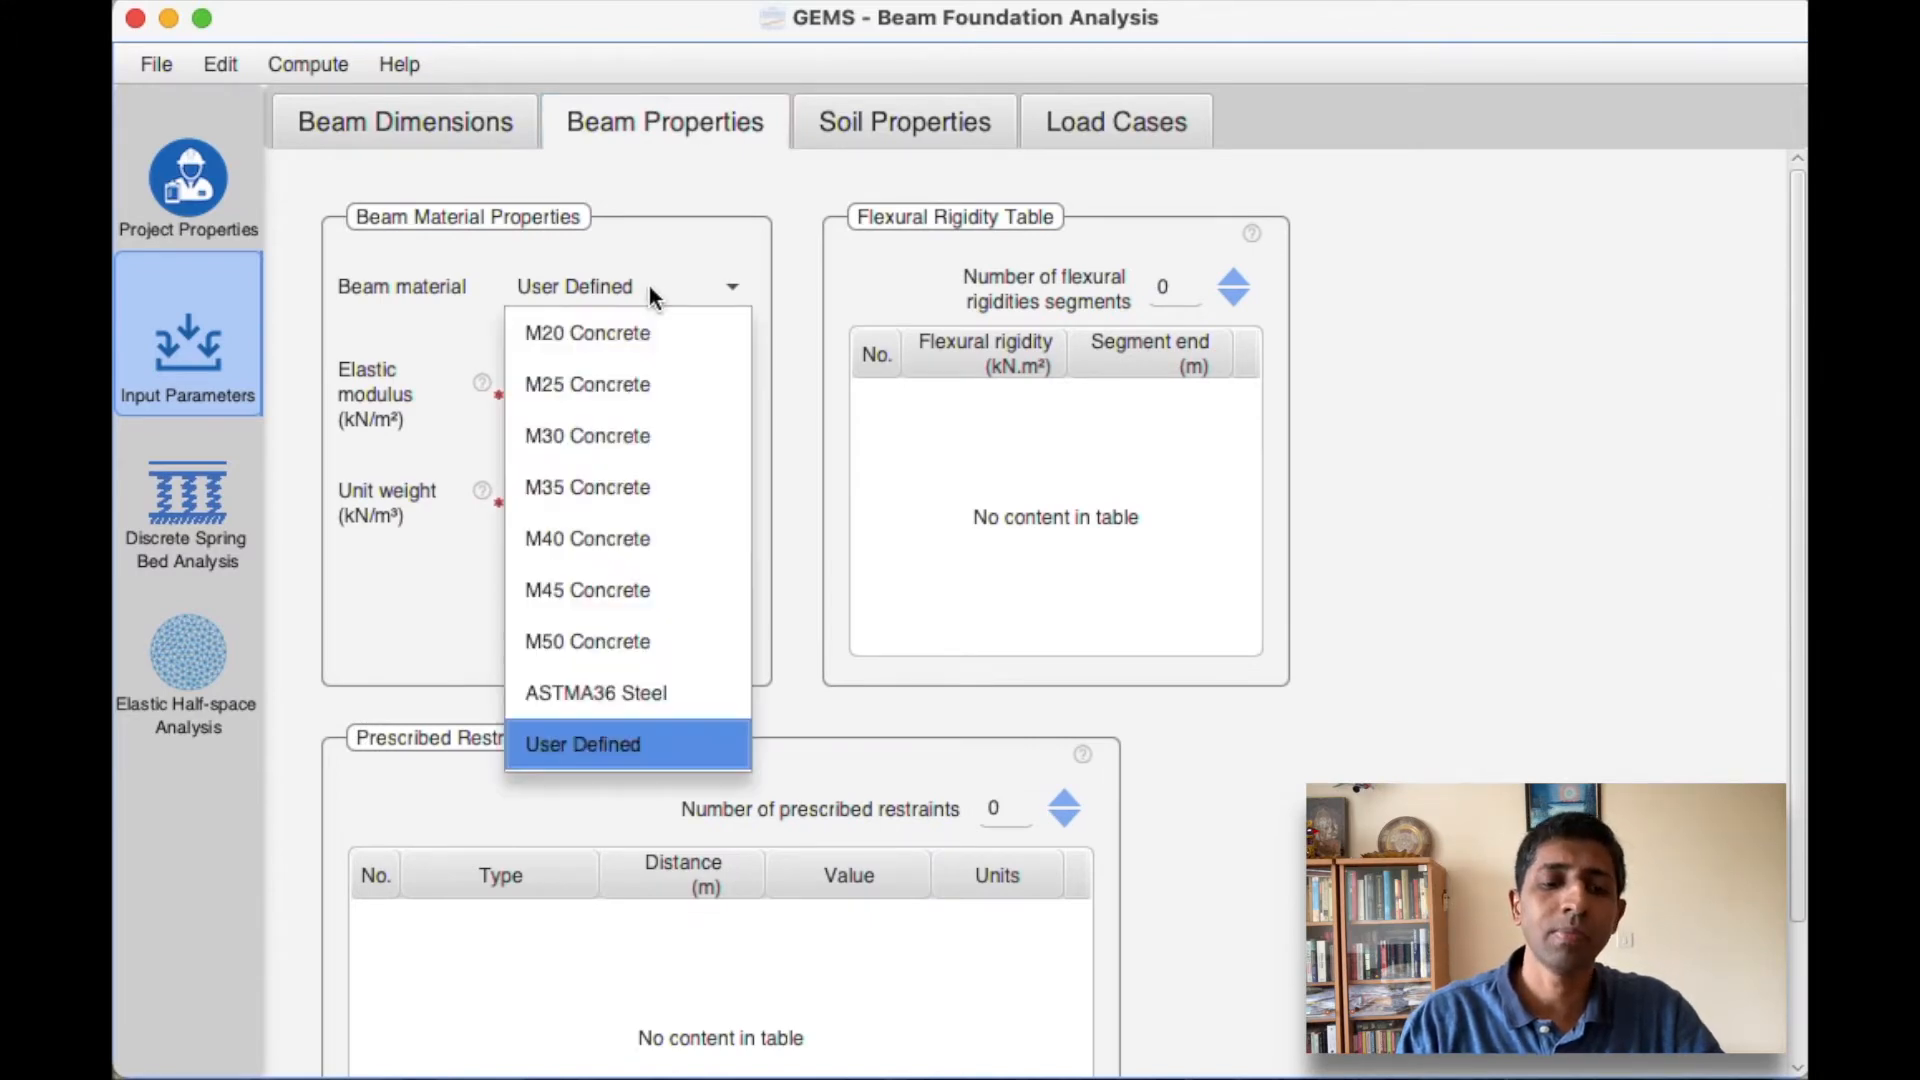
left_click(622, 440)
left_click(784, 488)
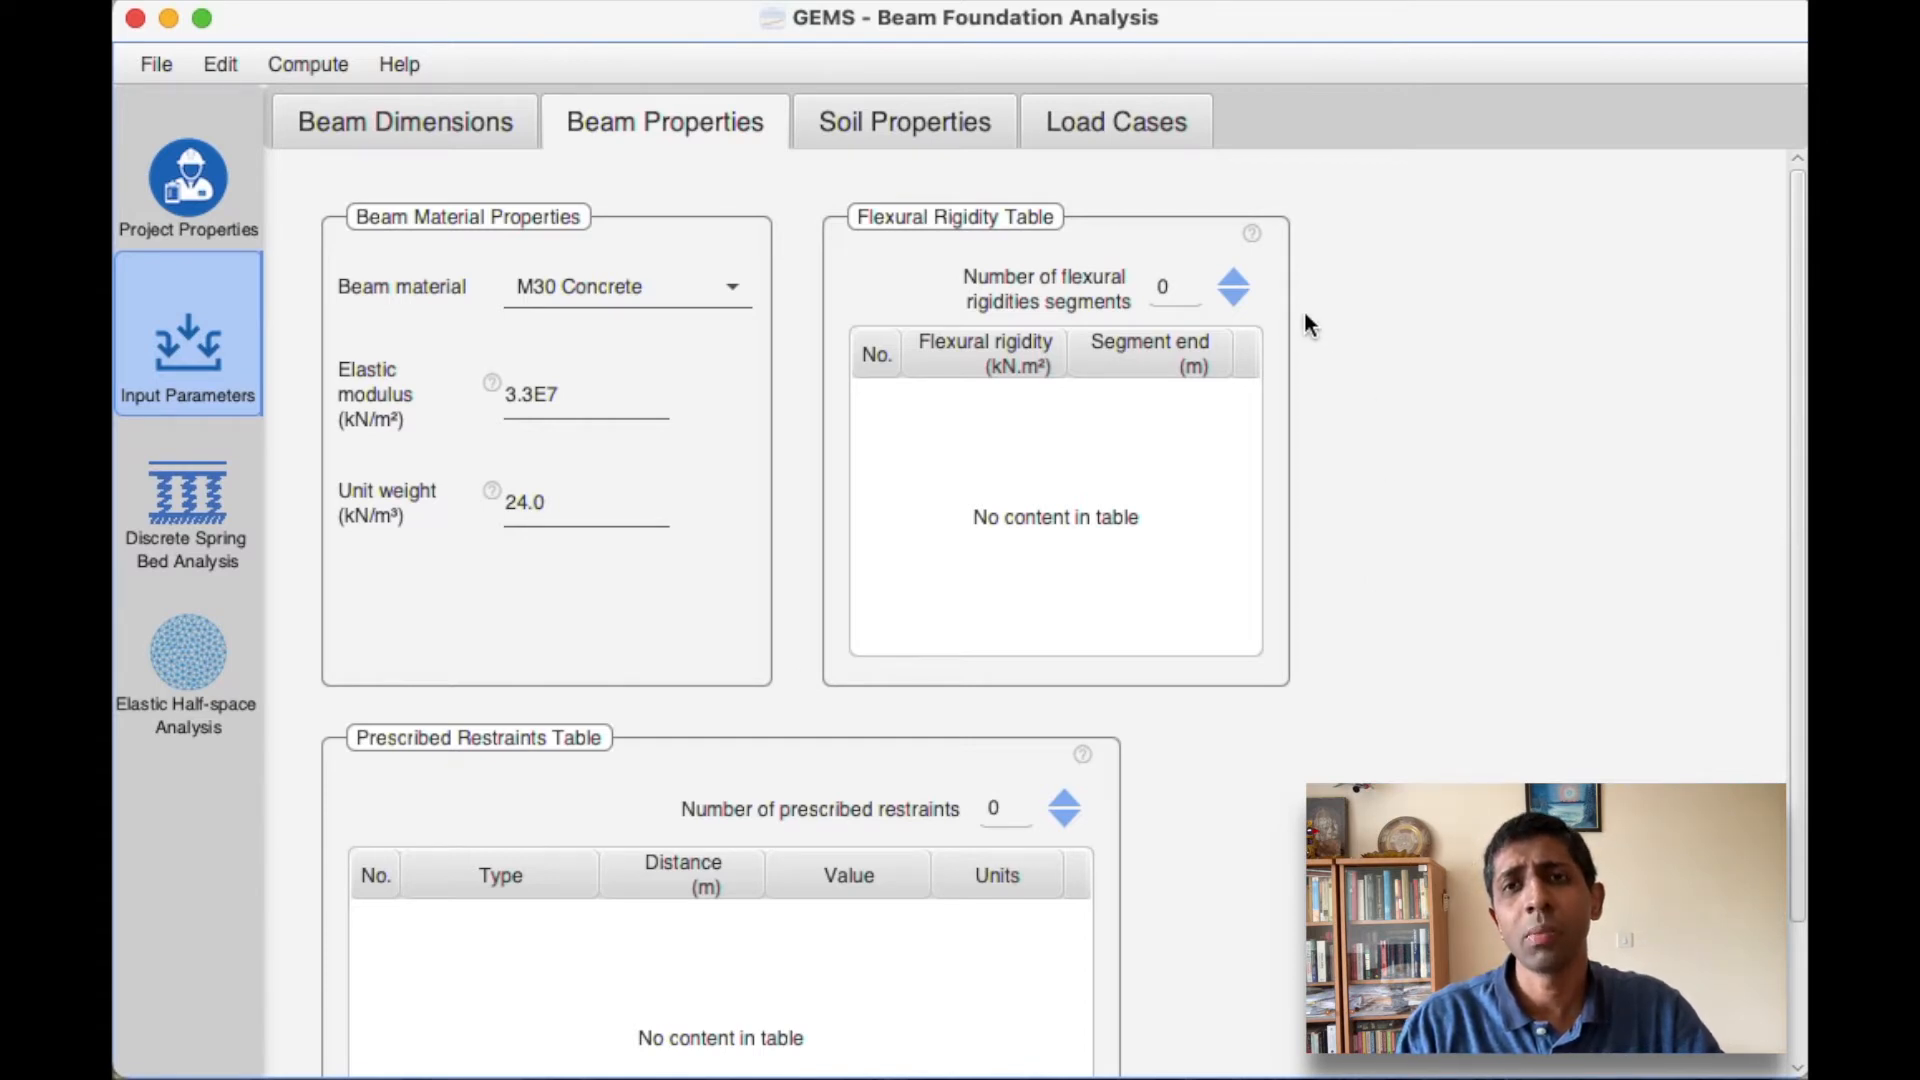
Read the help note on the flexural rigidity table and review the prescribed restraints table
left_click(1252, 236)
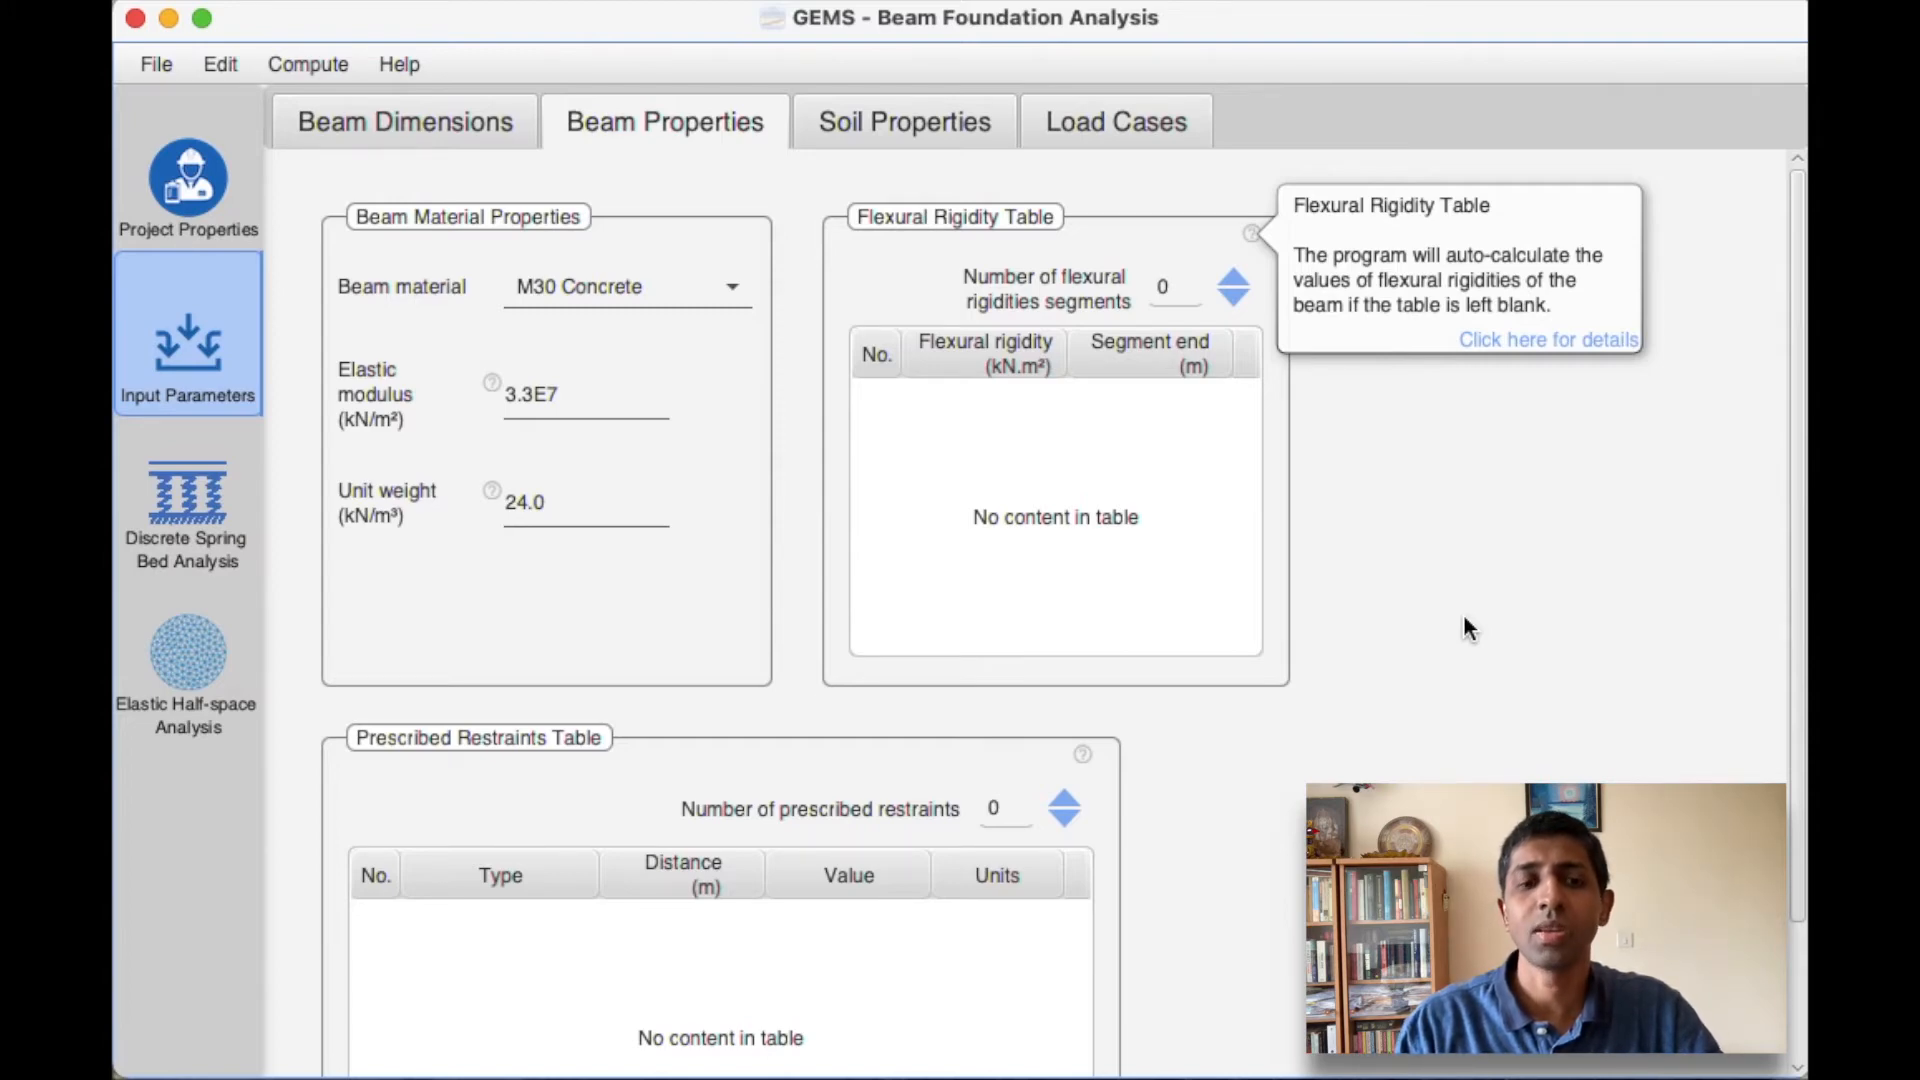
scroll(1352, 752, "down", 3)
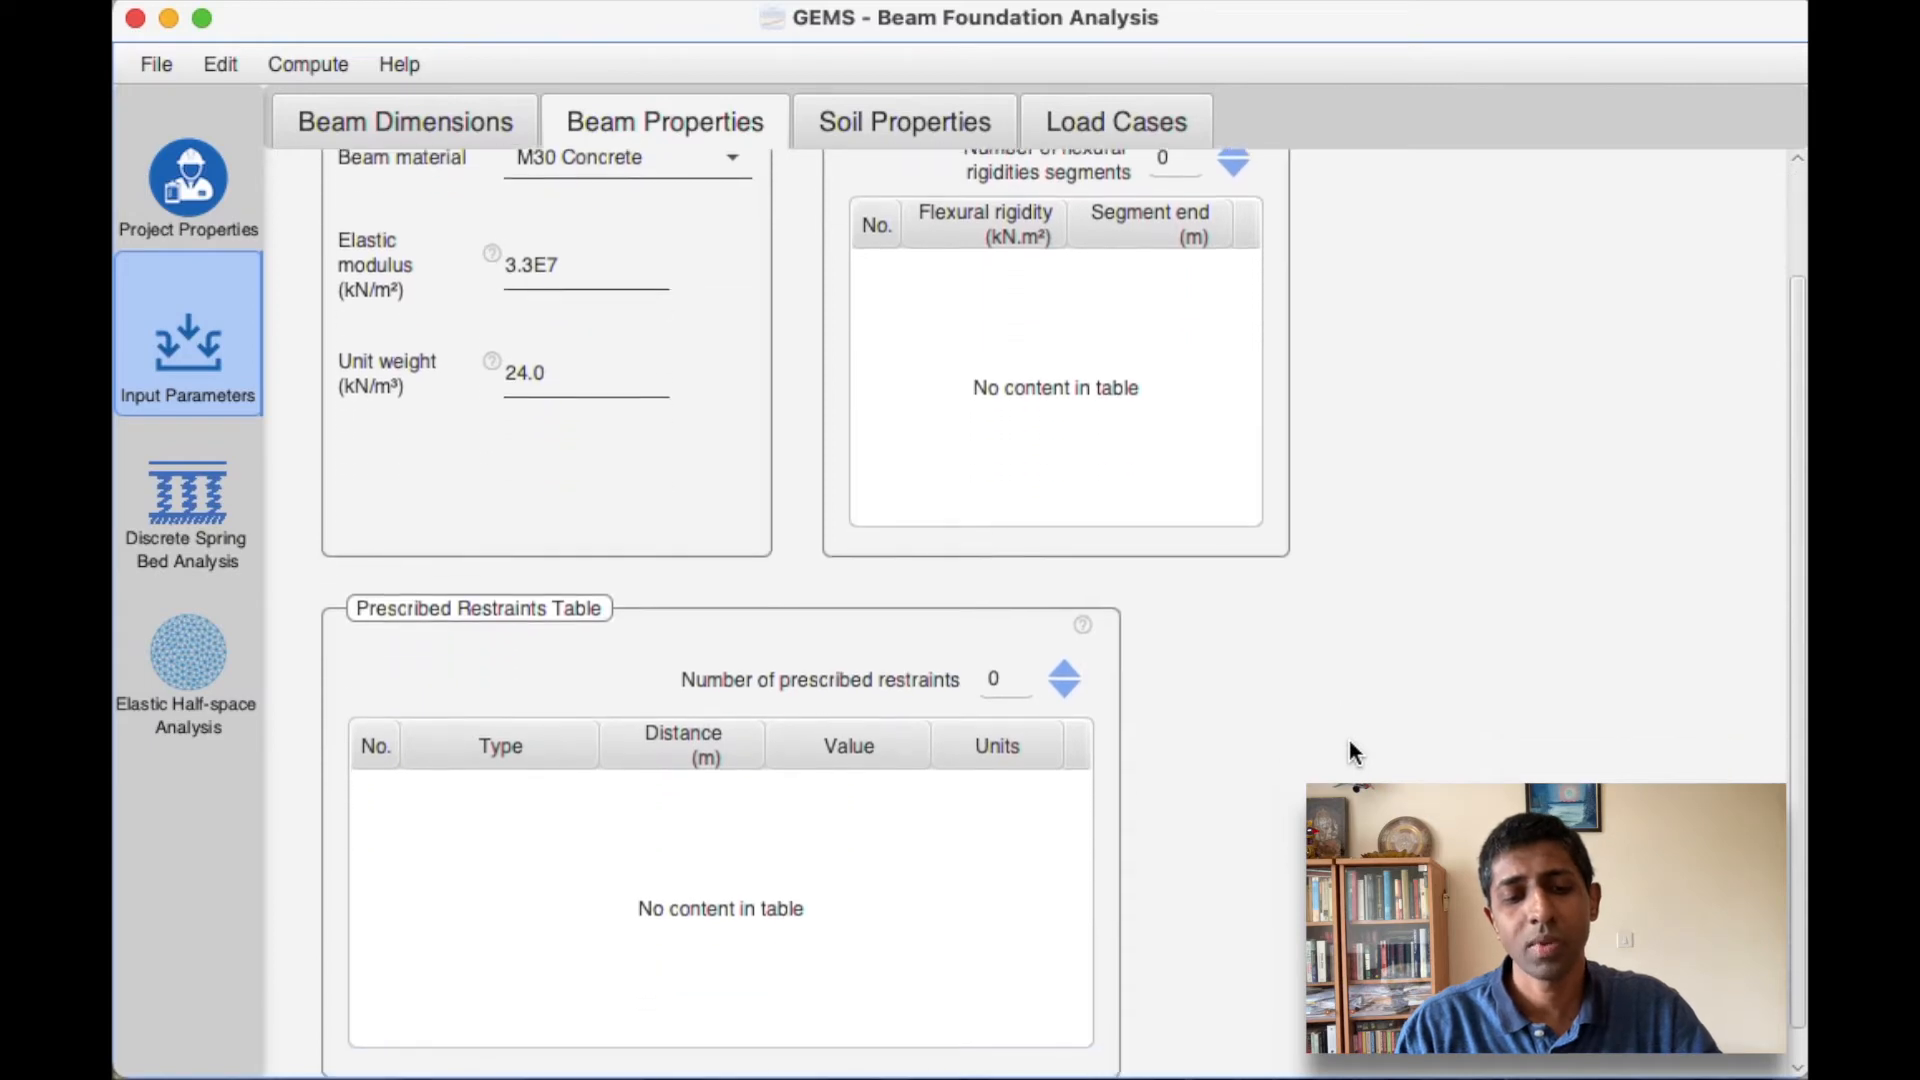
scroll(1352, 752, "down", 1)
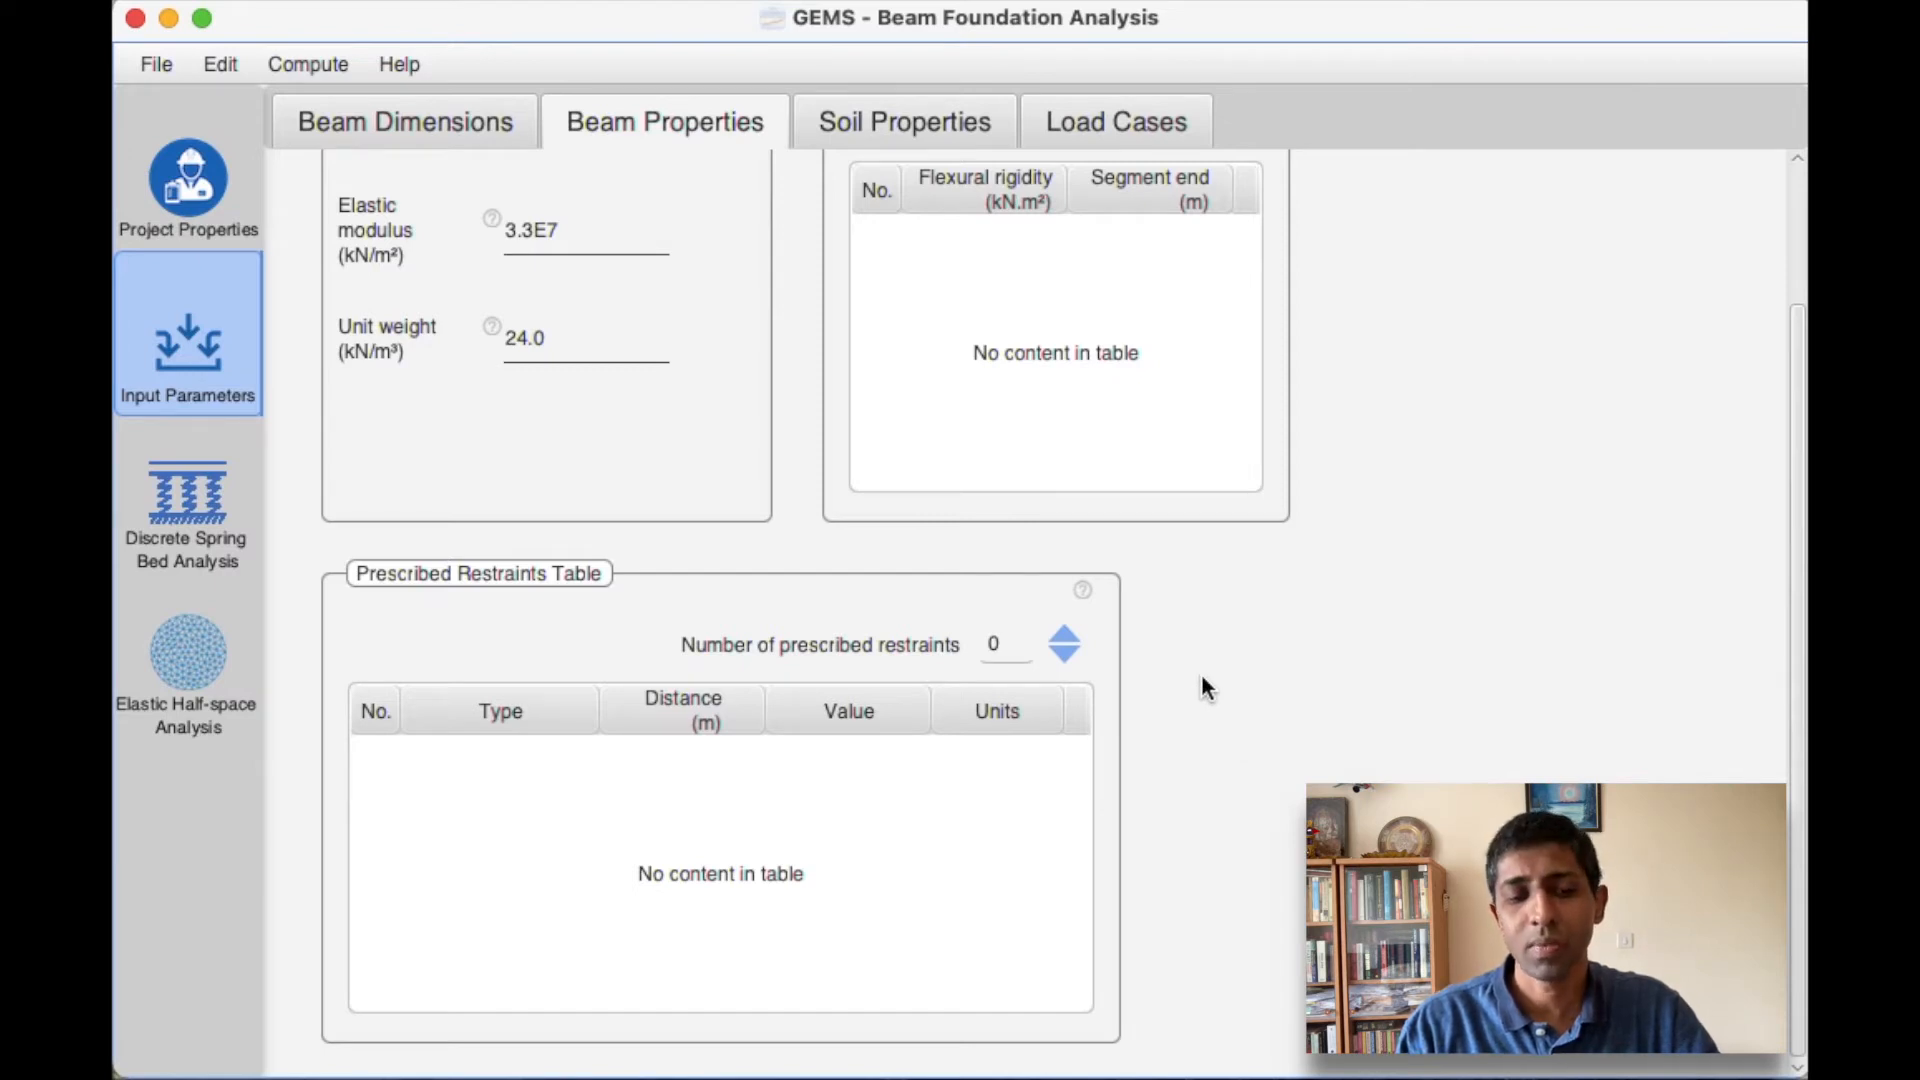
scroll(1205, 688, "up", 4)
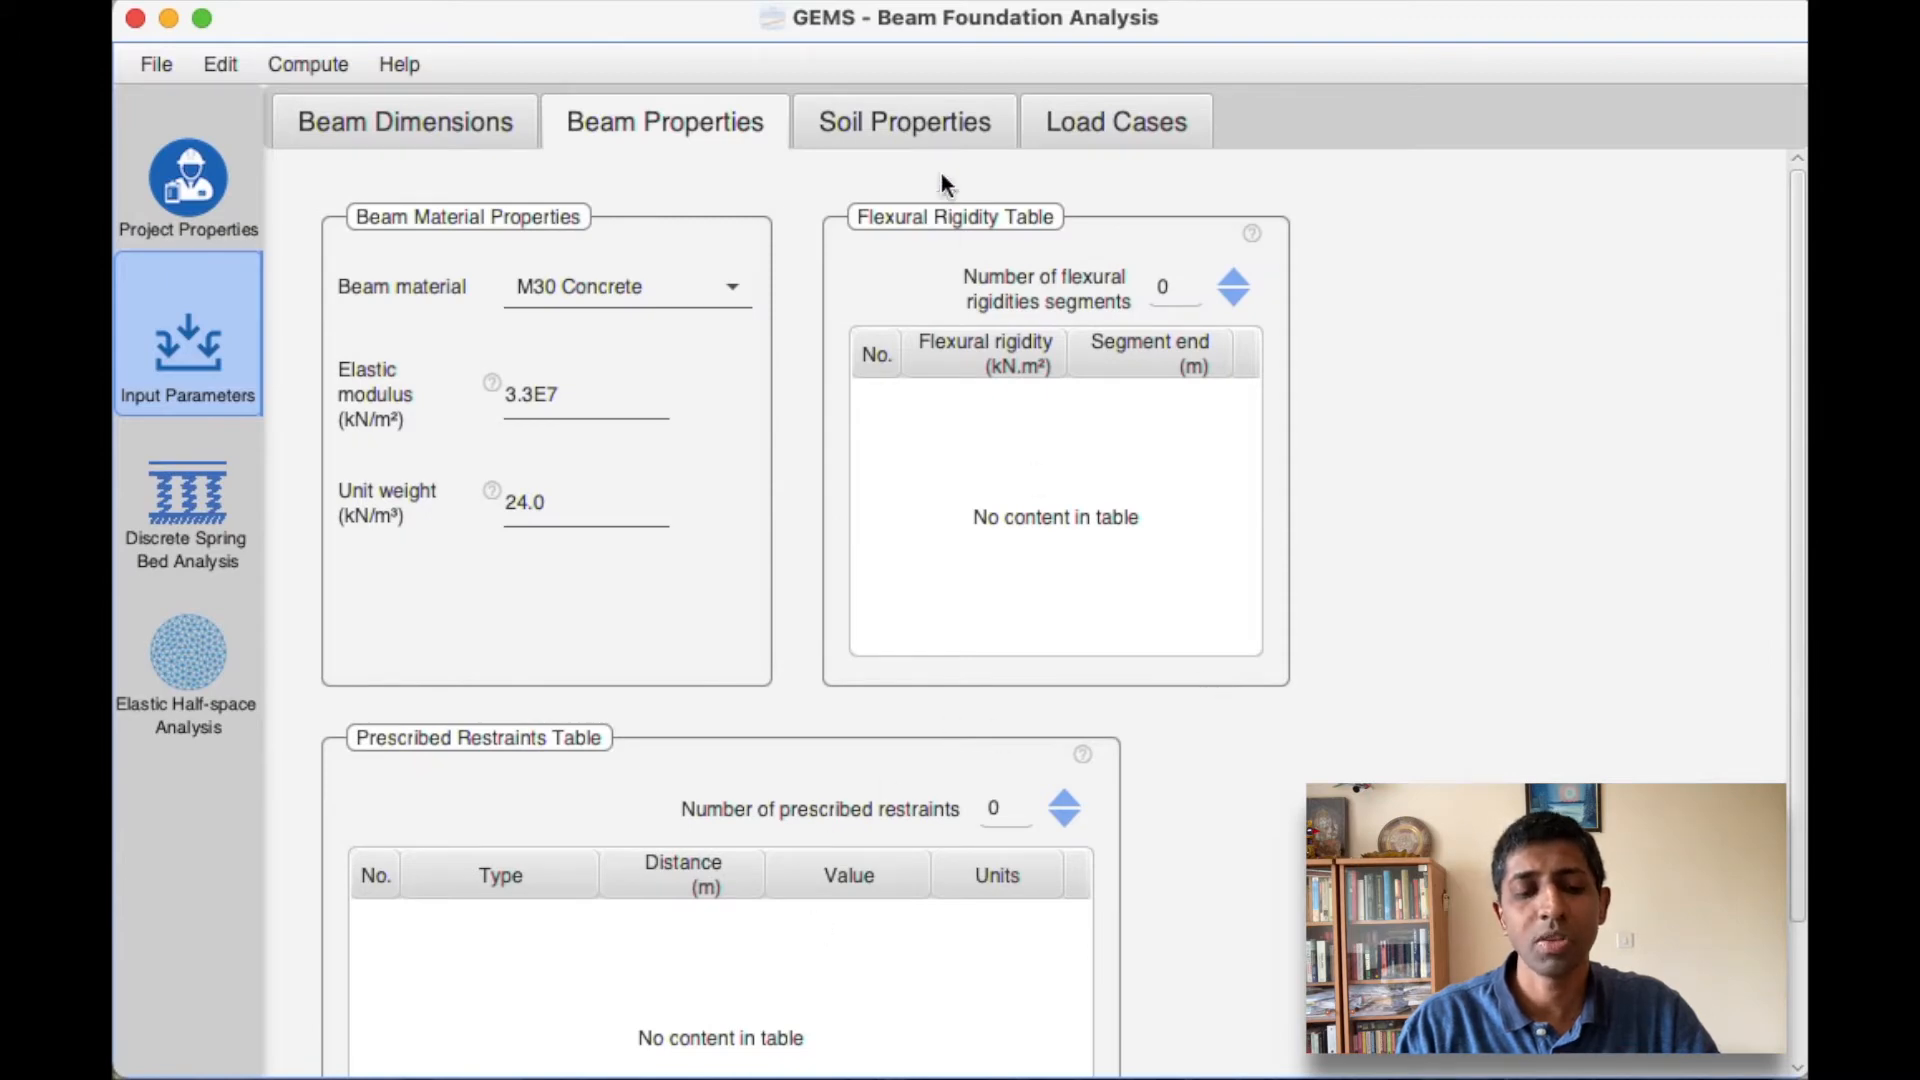
Set the soil's elastic modulus to 45000 kN/m² and its Poisson ratio to 0.2
left_click(912, 122)
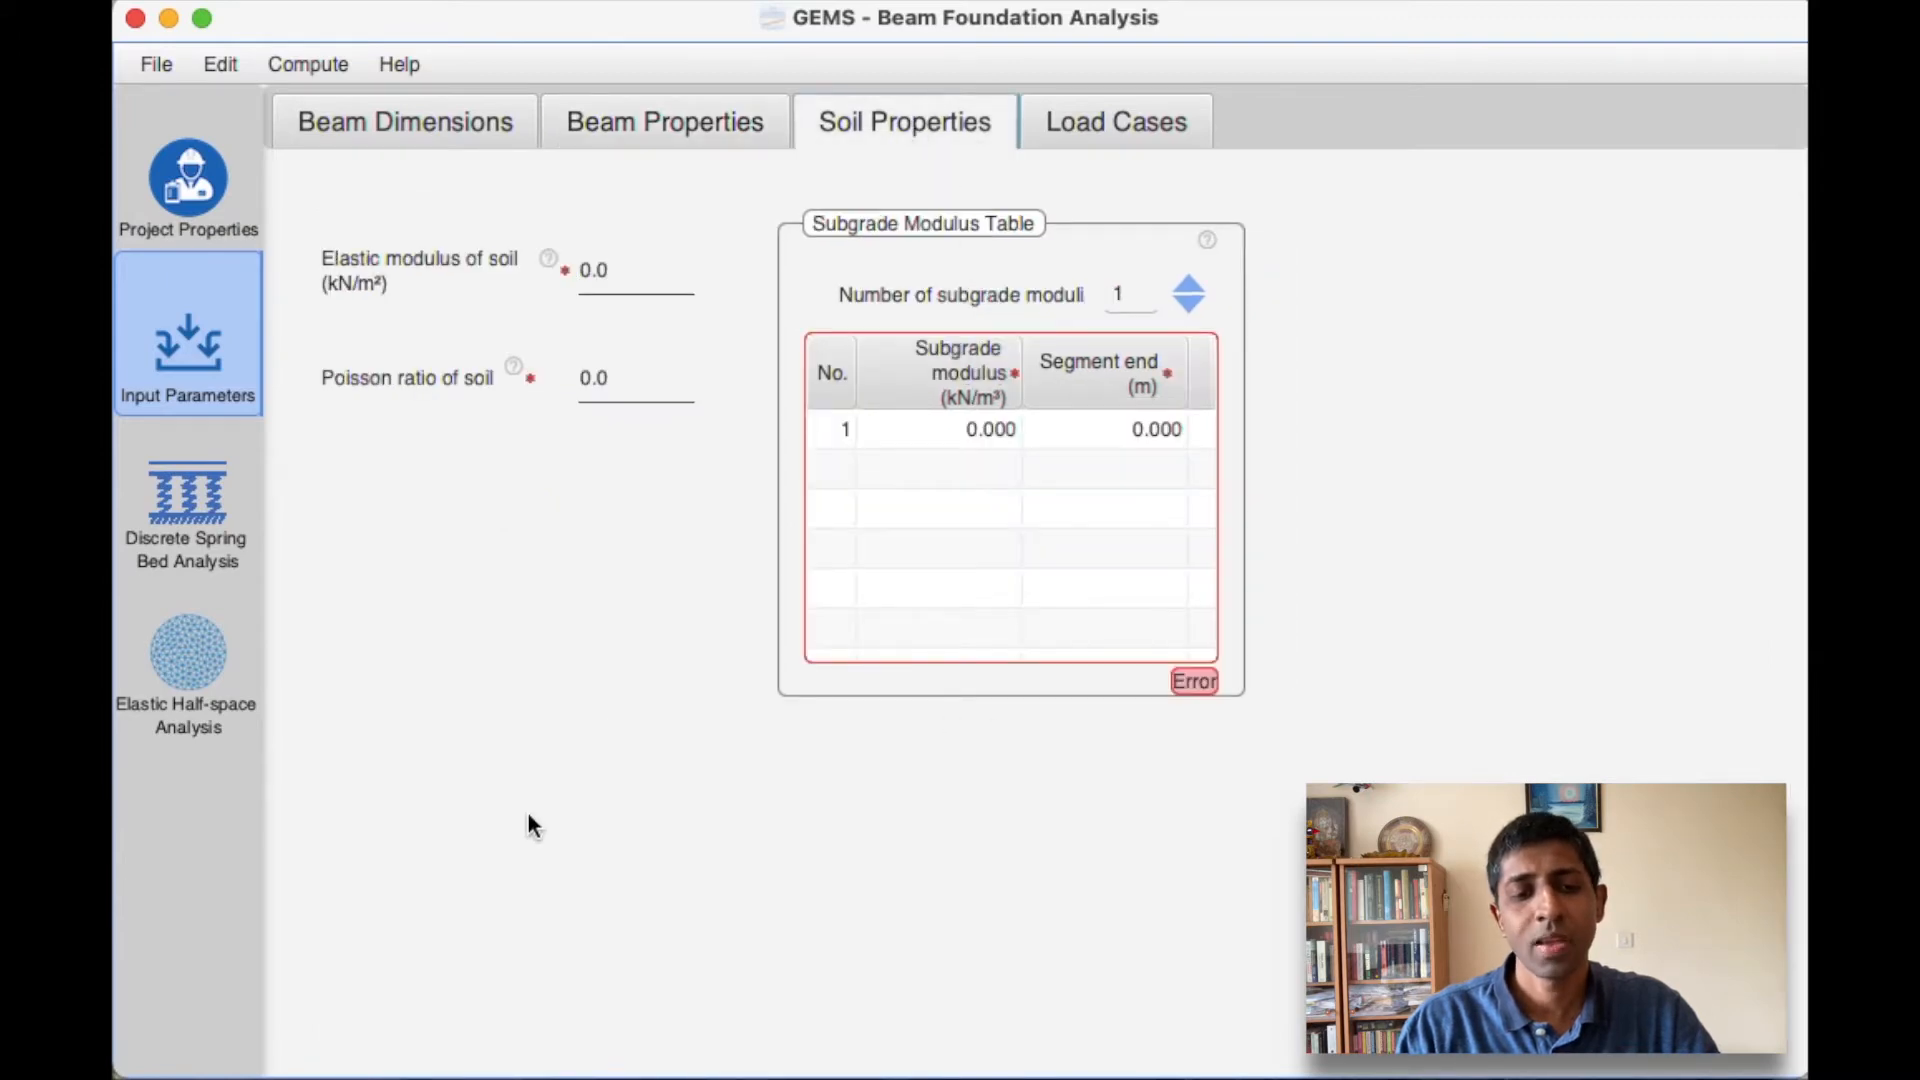
left_click(622, 266)
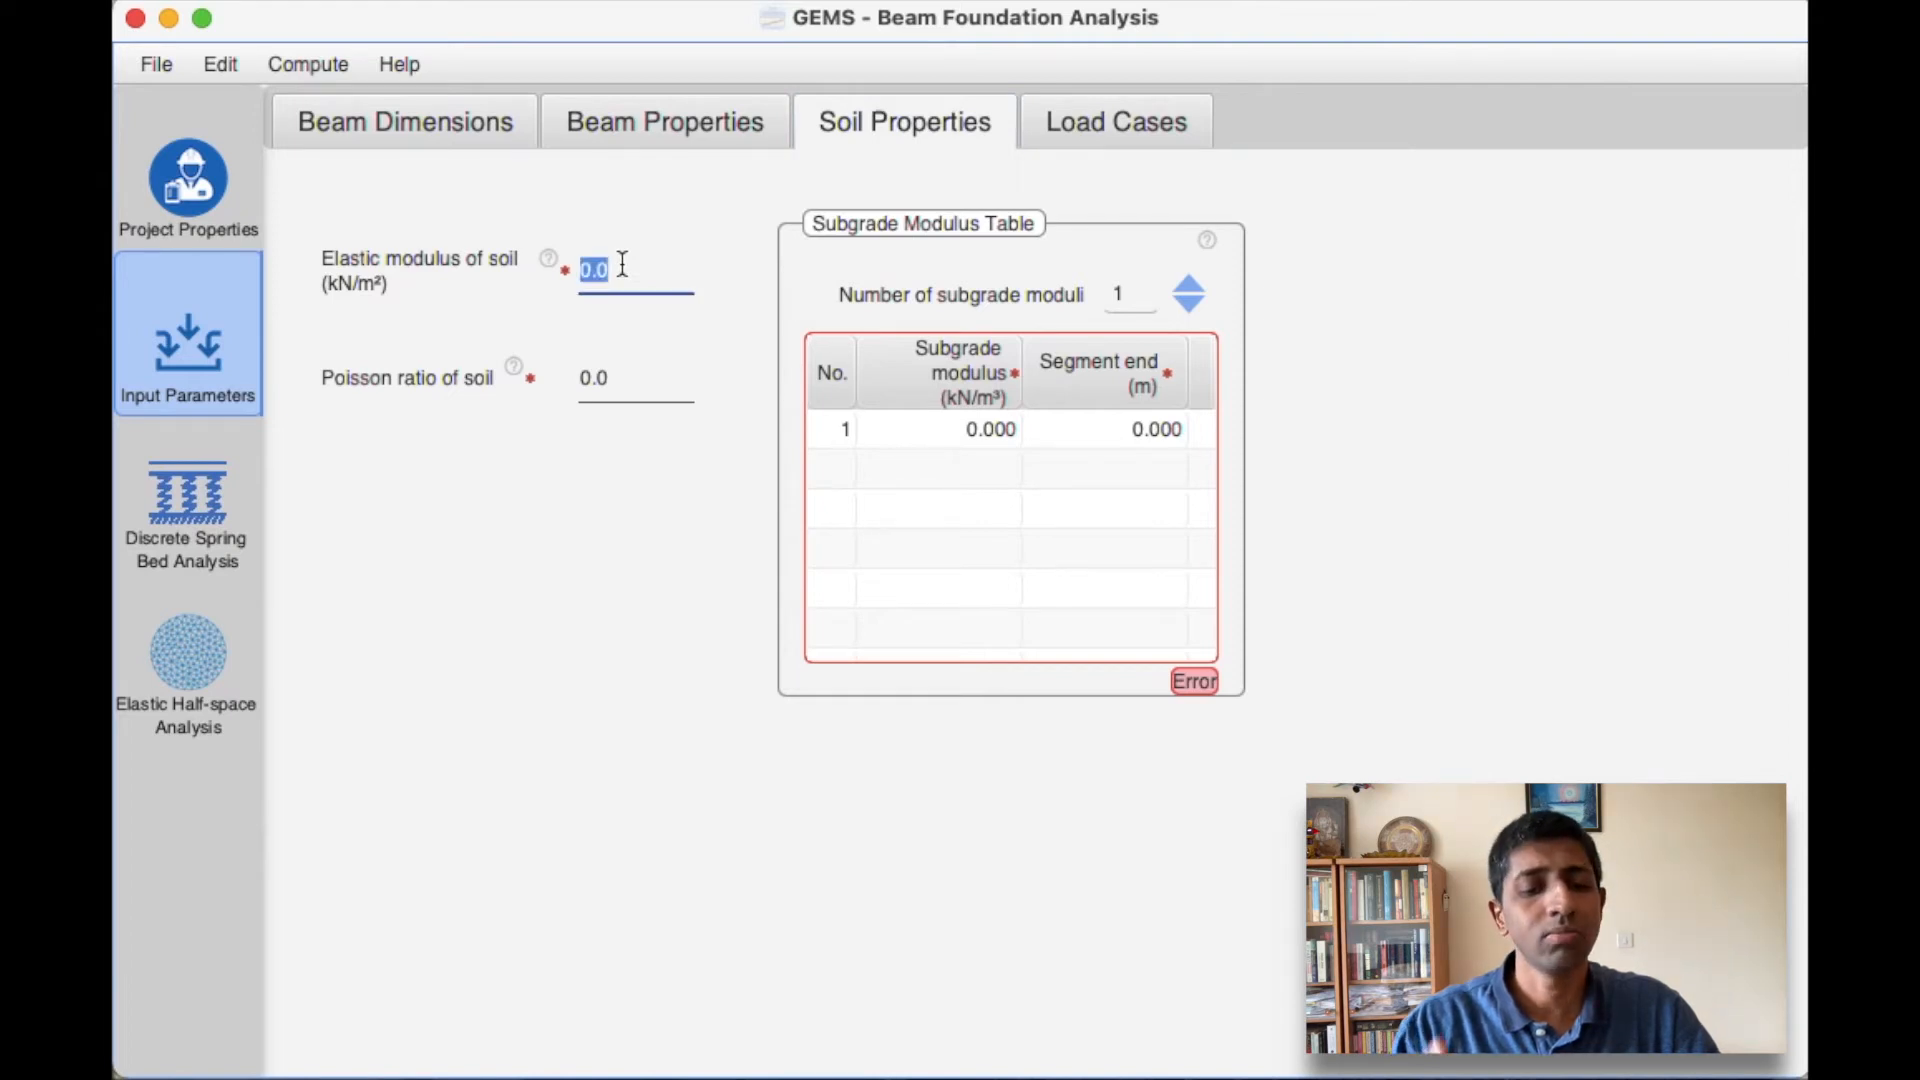
type("45000")
left_click(610, 550)
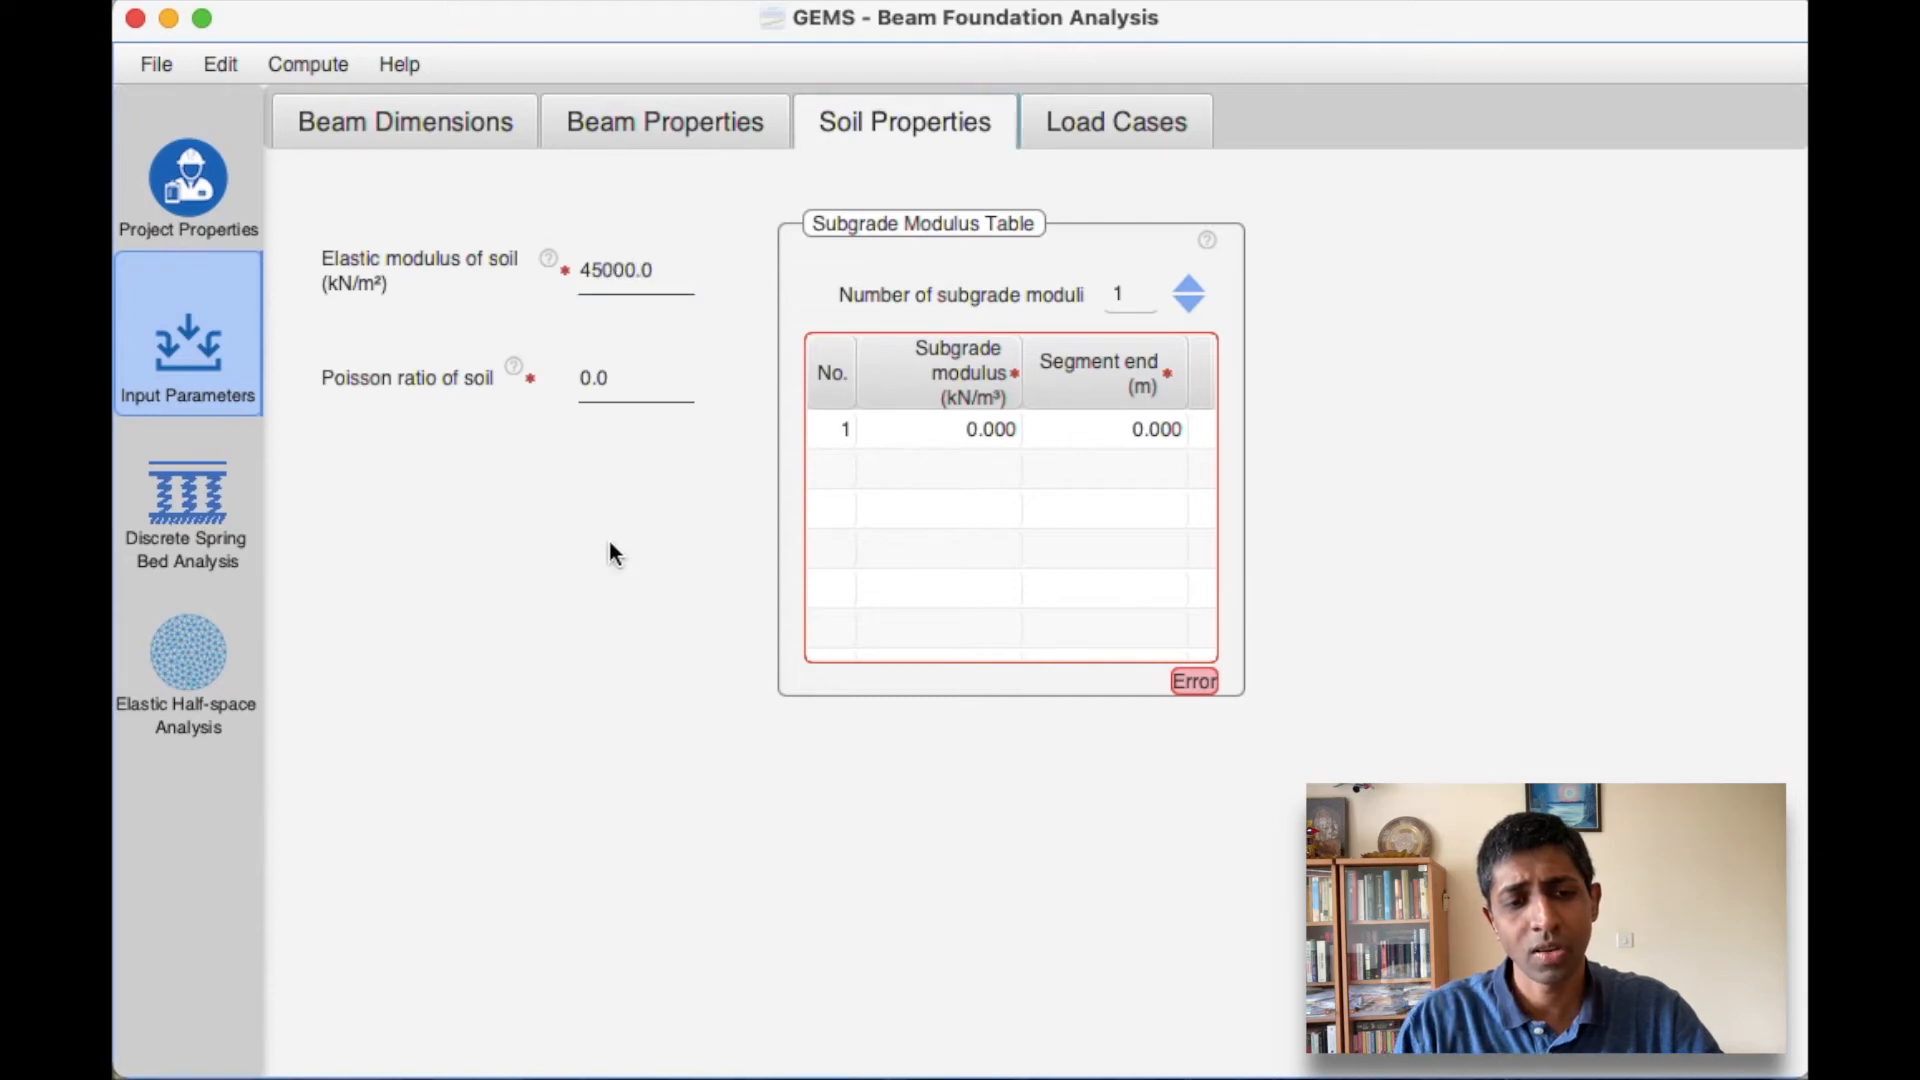
left_click(615, 386)
key("BackSpace")
type("2")
left_click(724, 531)
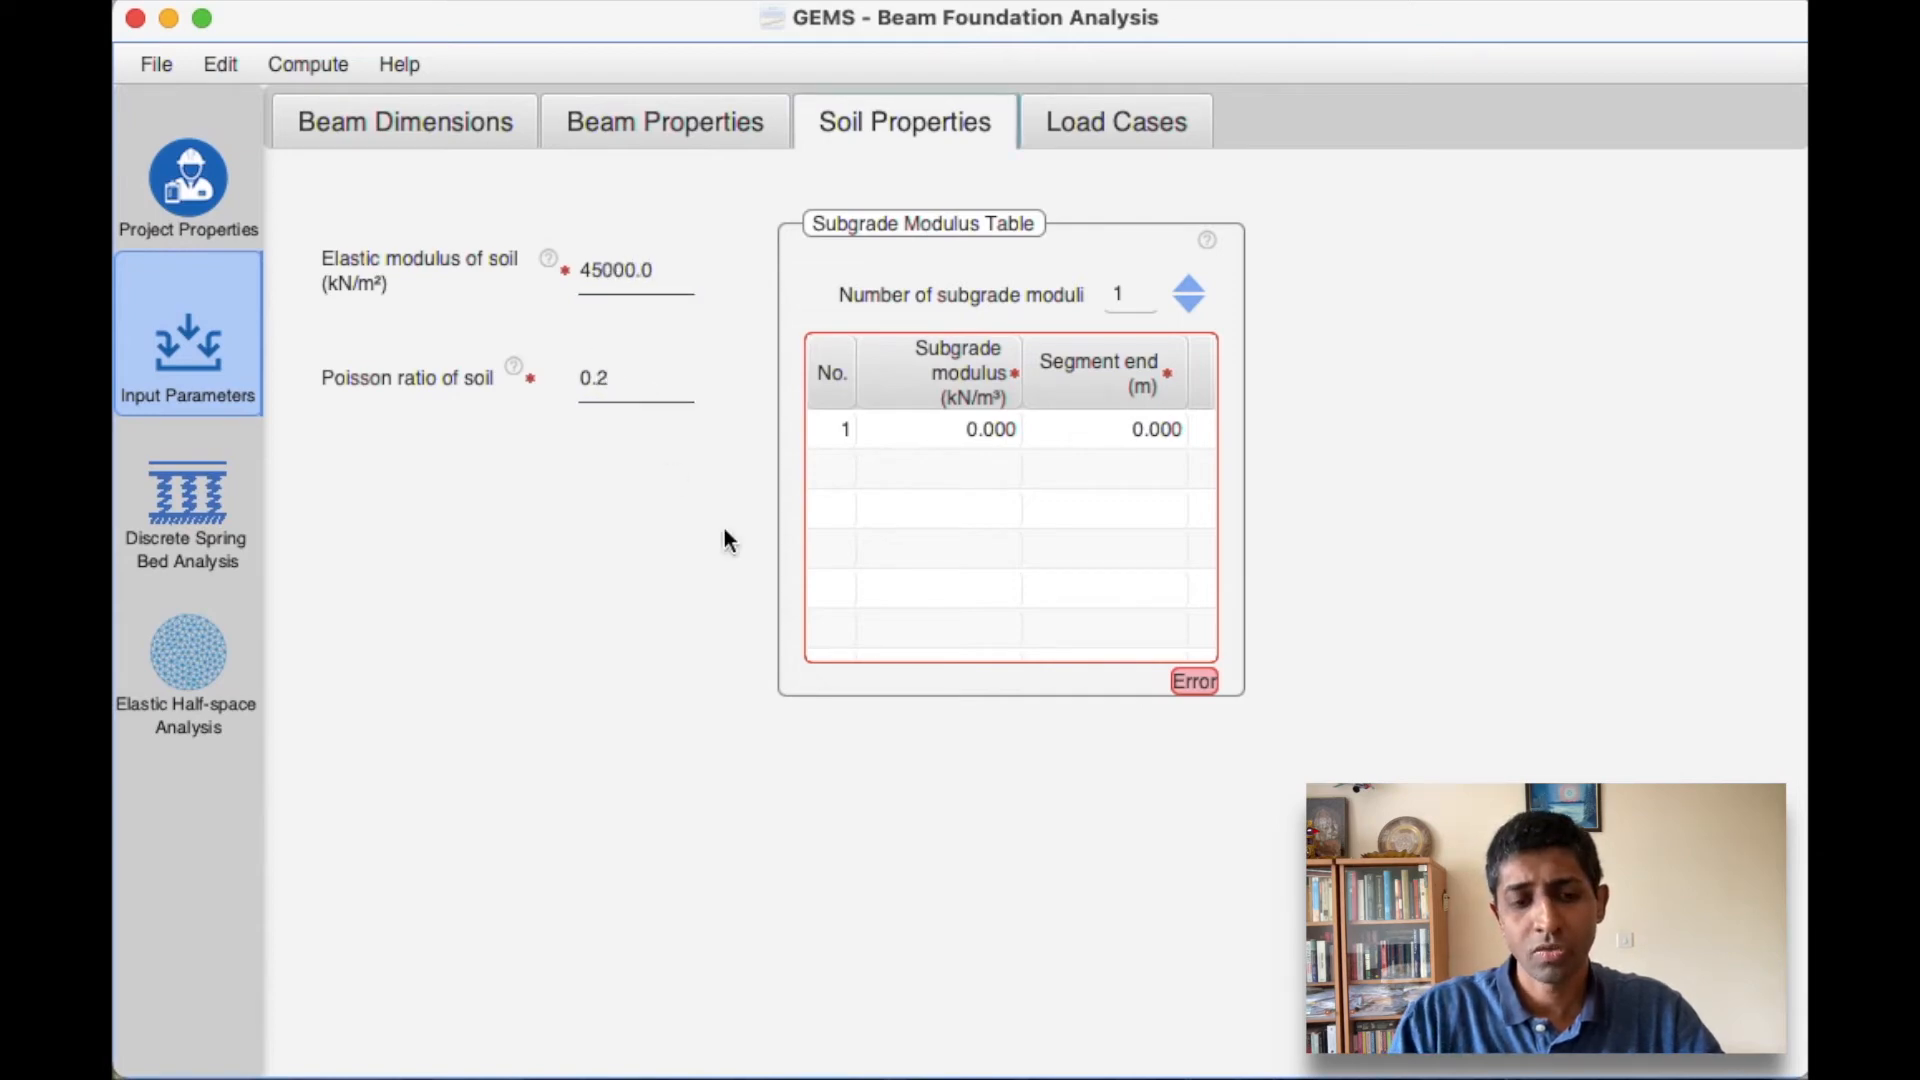
Define the single subgrade modulus segment with a modulus of 18975 kN/m³ and a segment end at 10 m
double_click(966, 430)
type("18975")
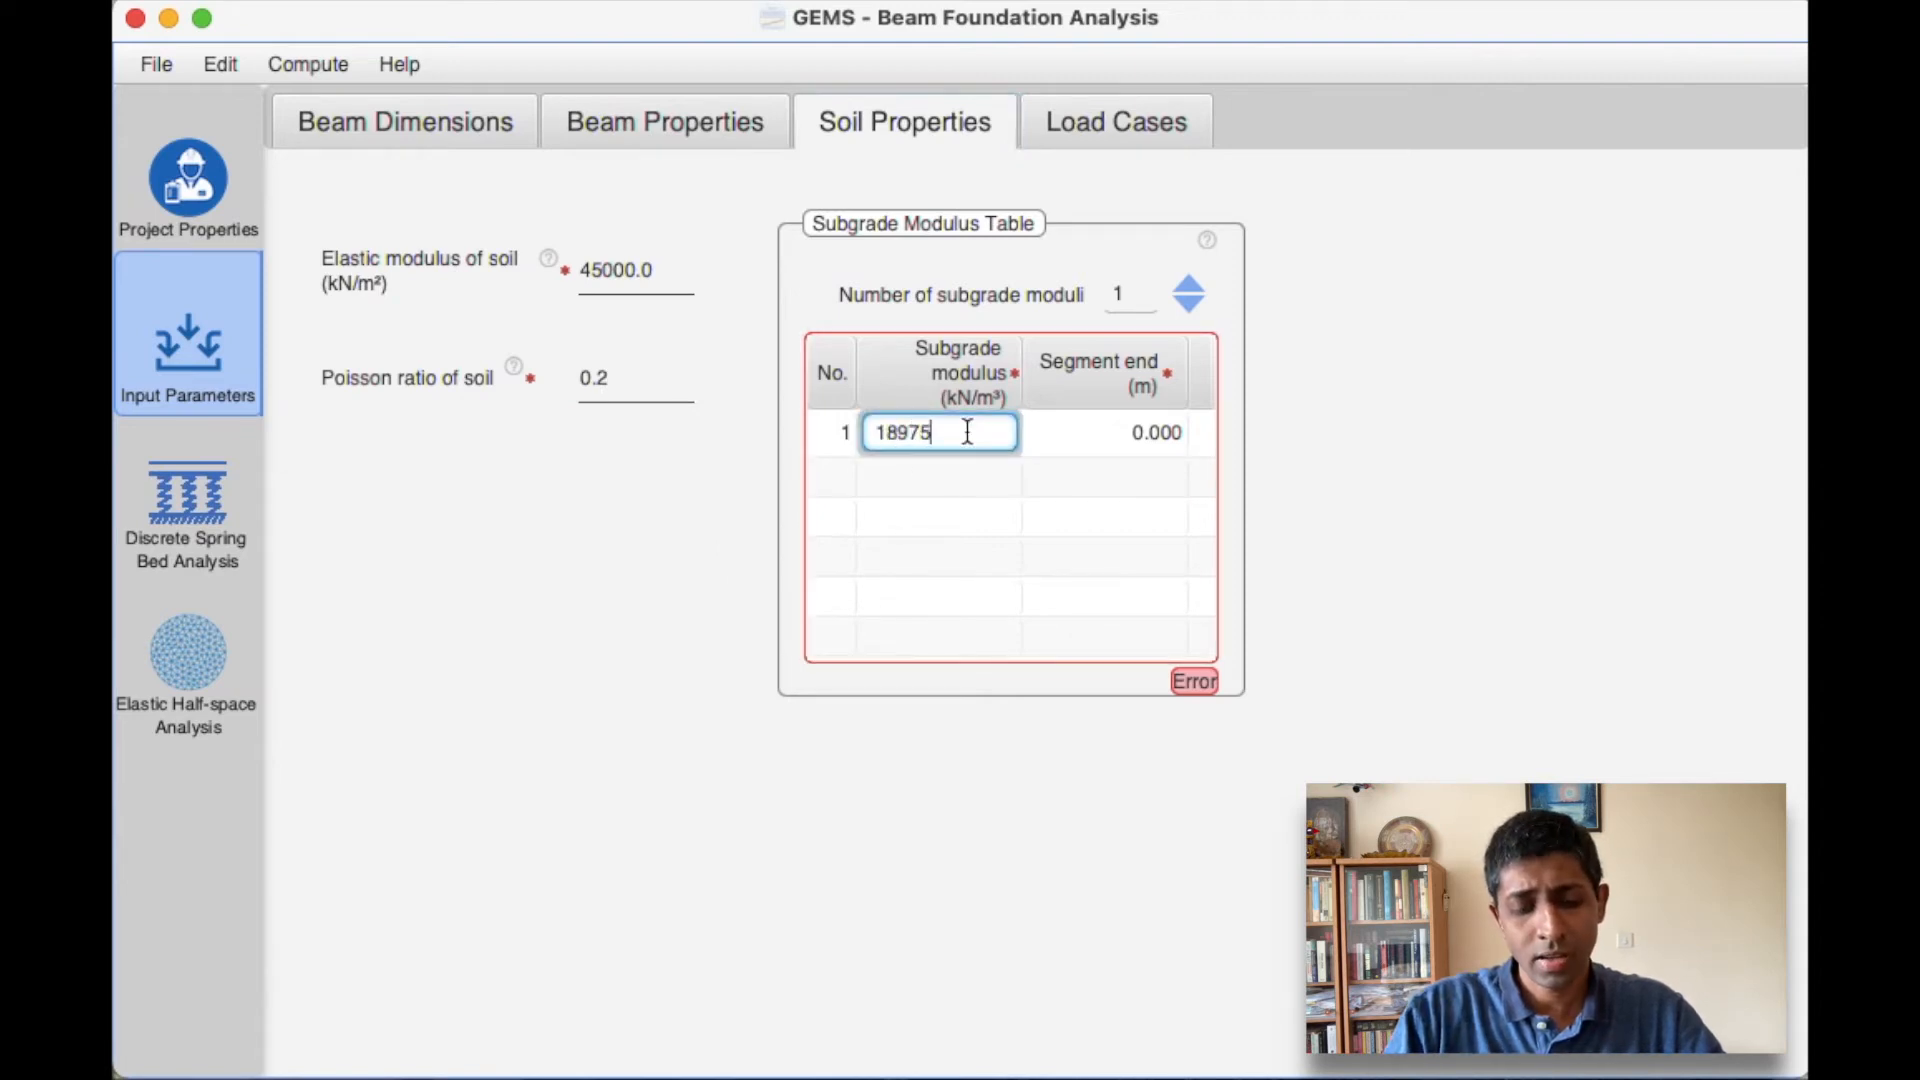
double_click(1136, 423)
type("10")
key("Return")
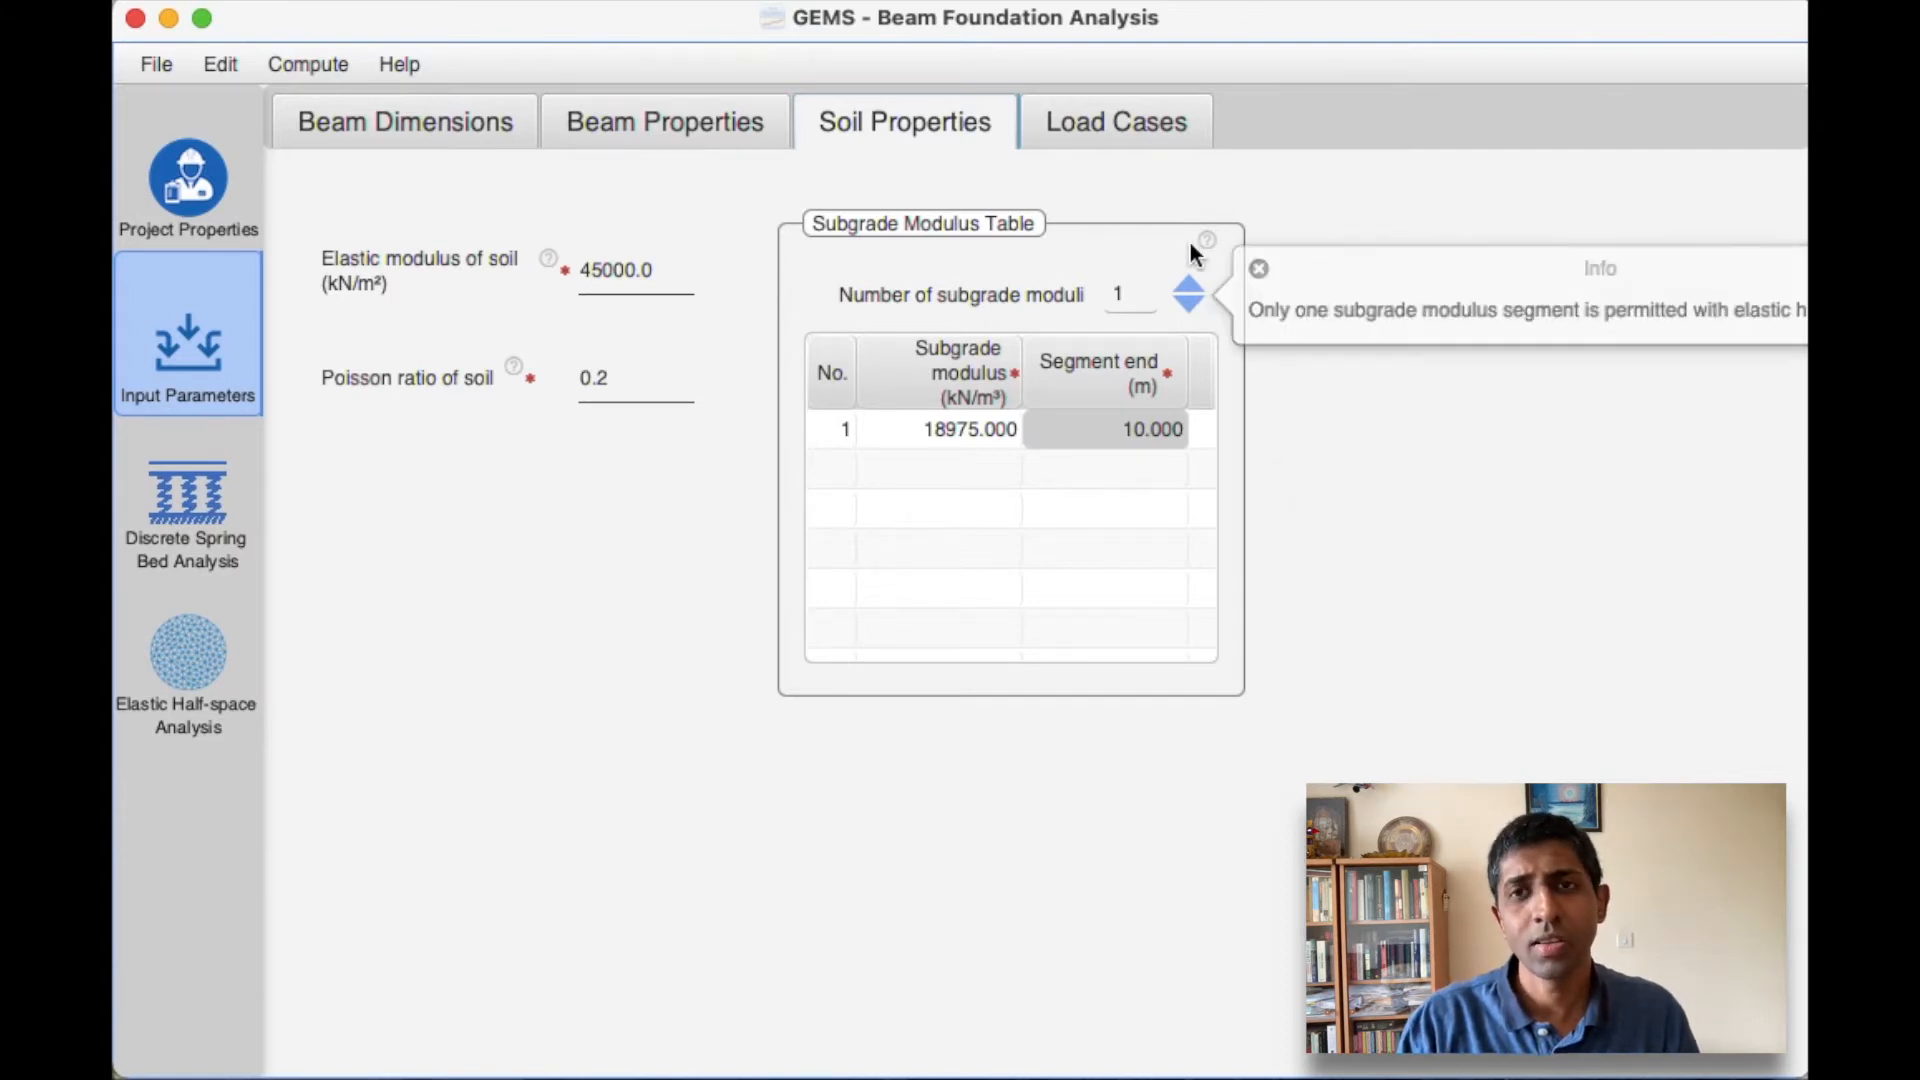
Describe load case 1 as "3 concentrated loads" and include self weight in its analysis
left_click(1128, 138)
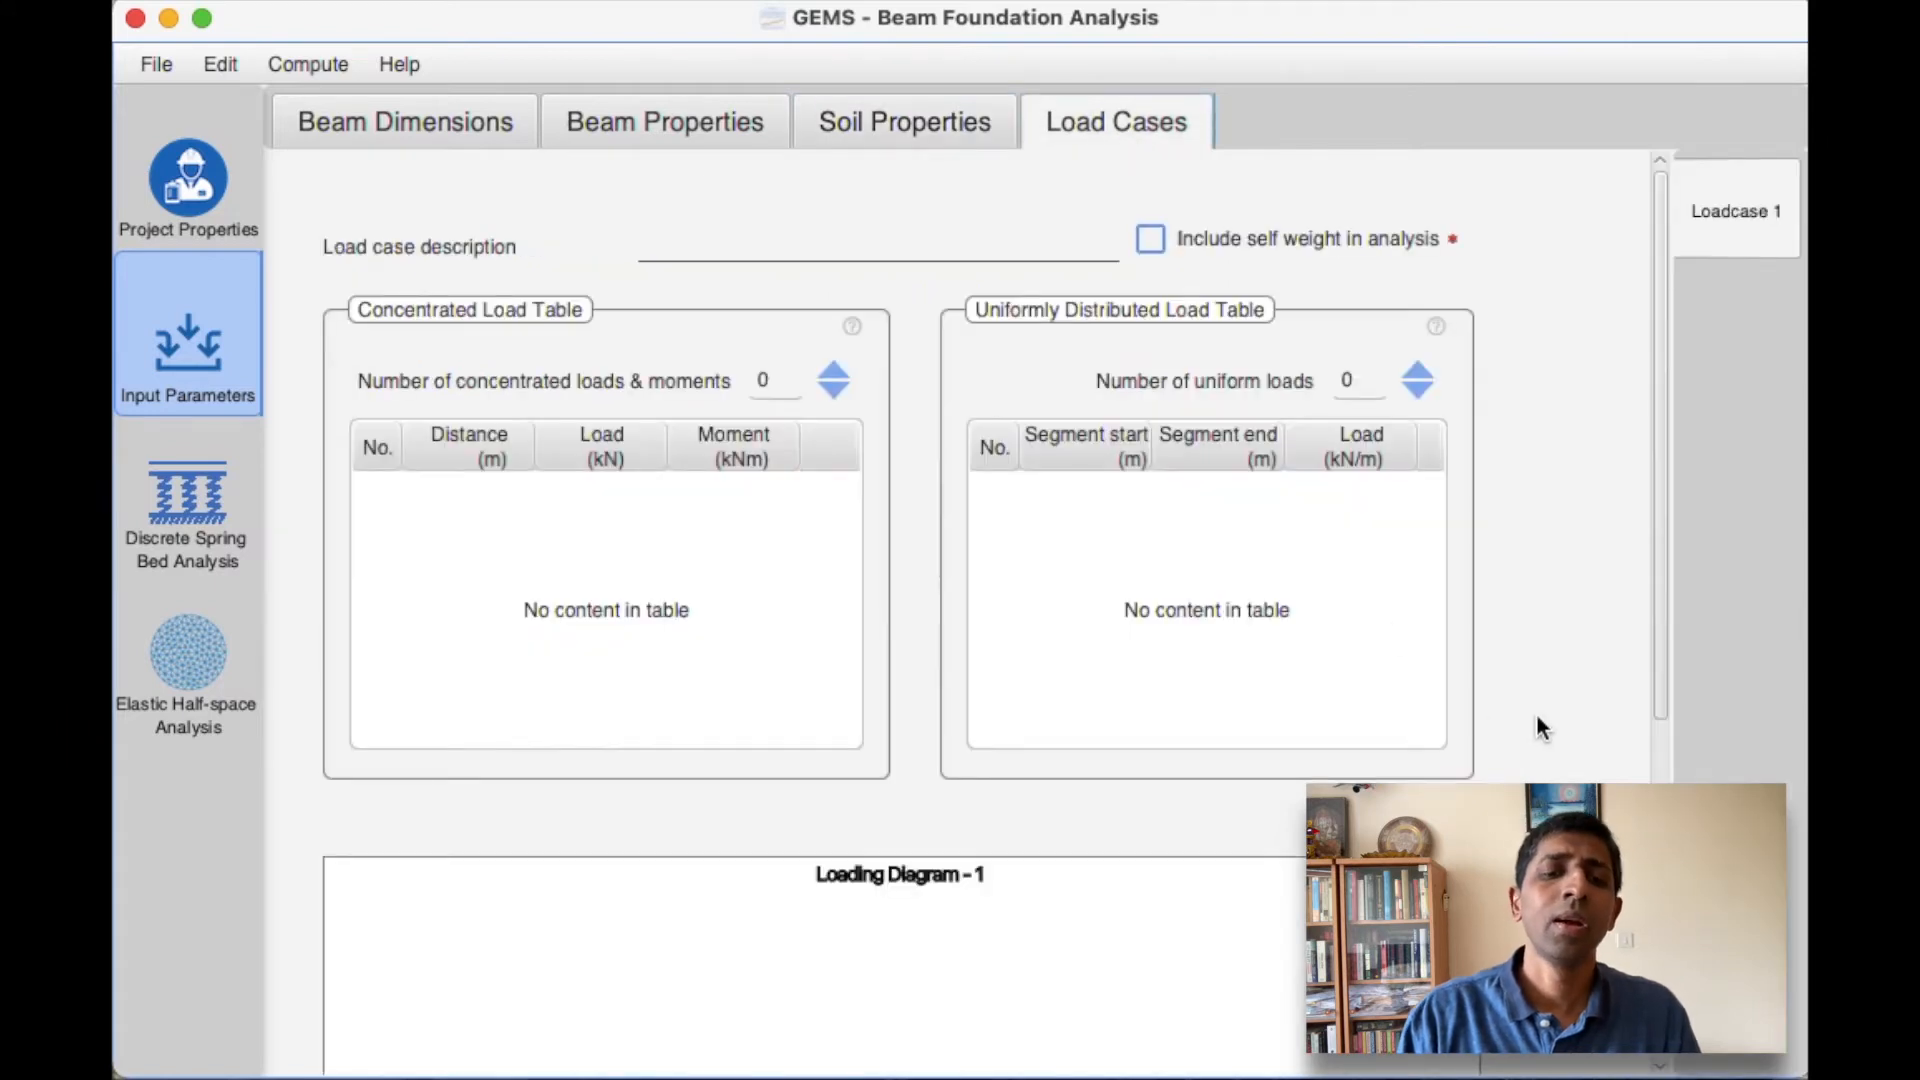
left_click(844, 240)
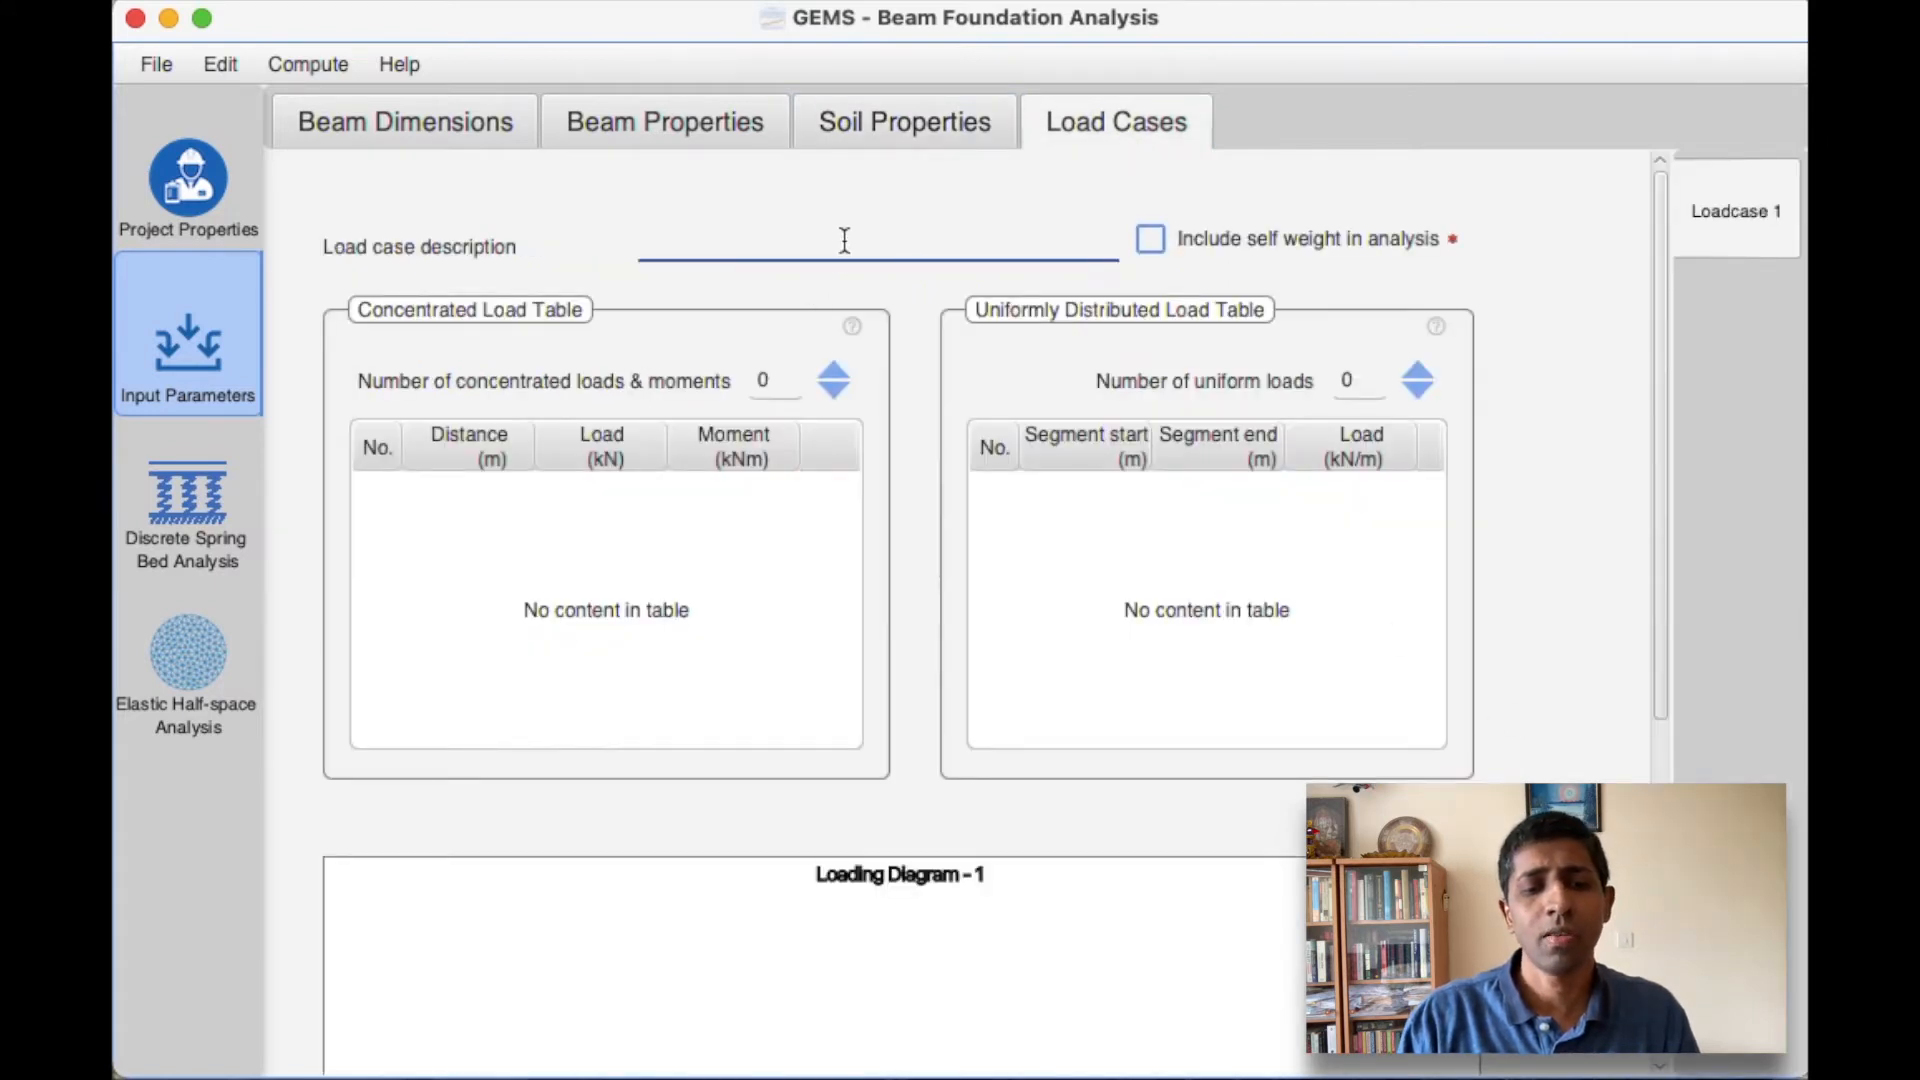
type("3 donce")
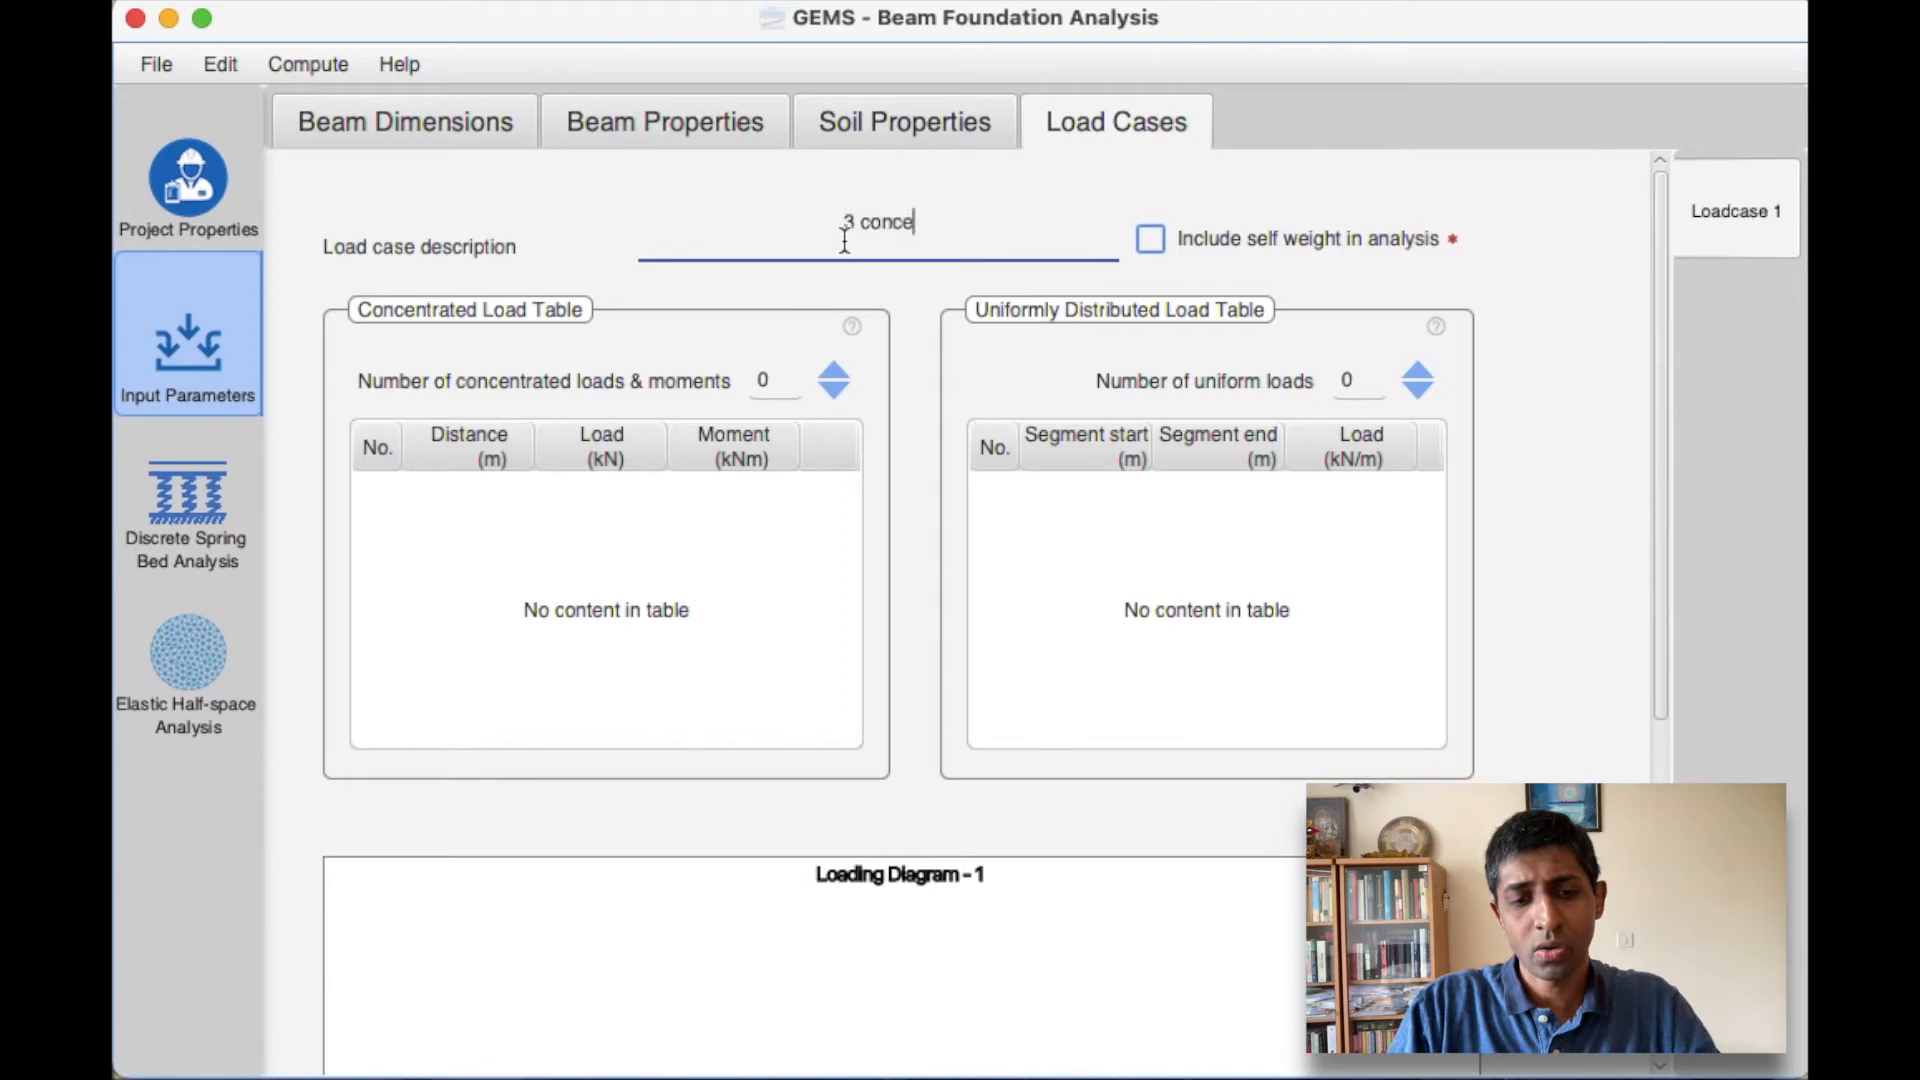
type("ntrated loads")
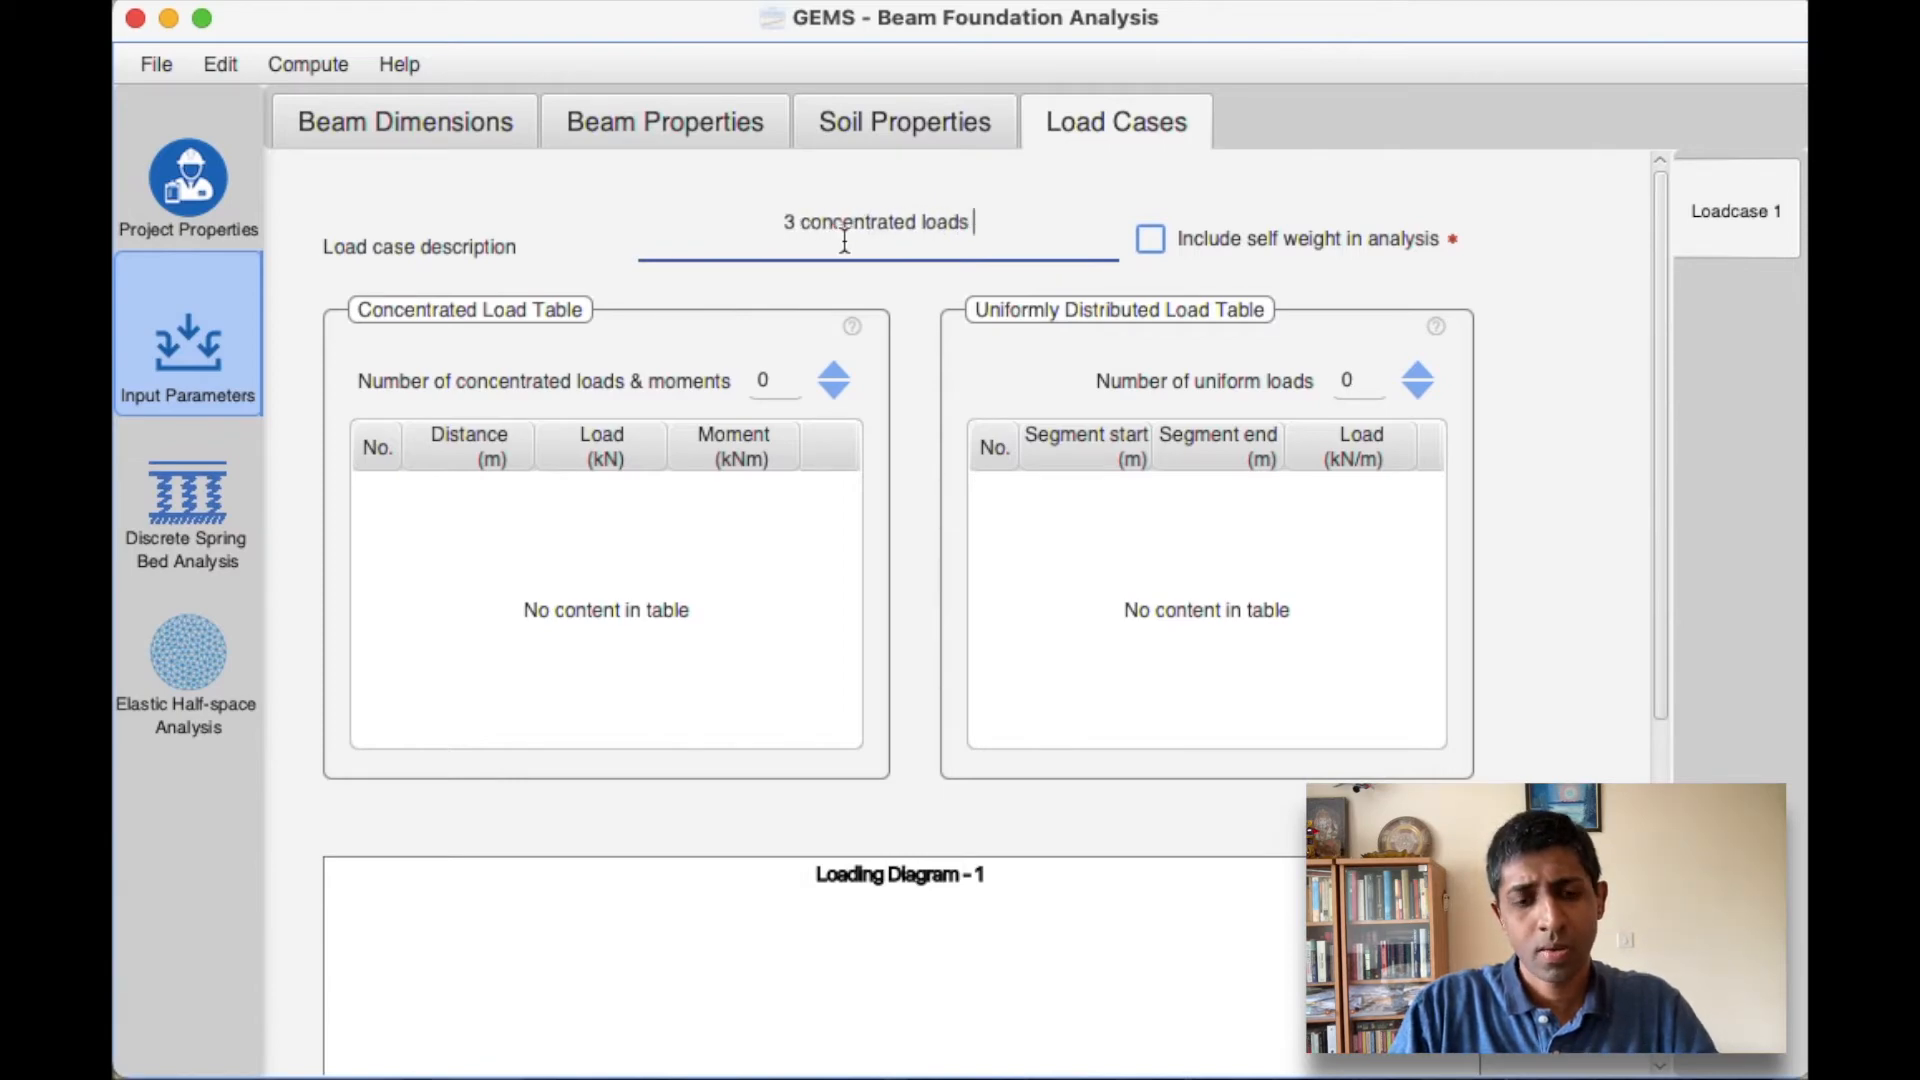
left_click(1522, 430)
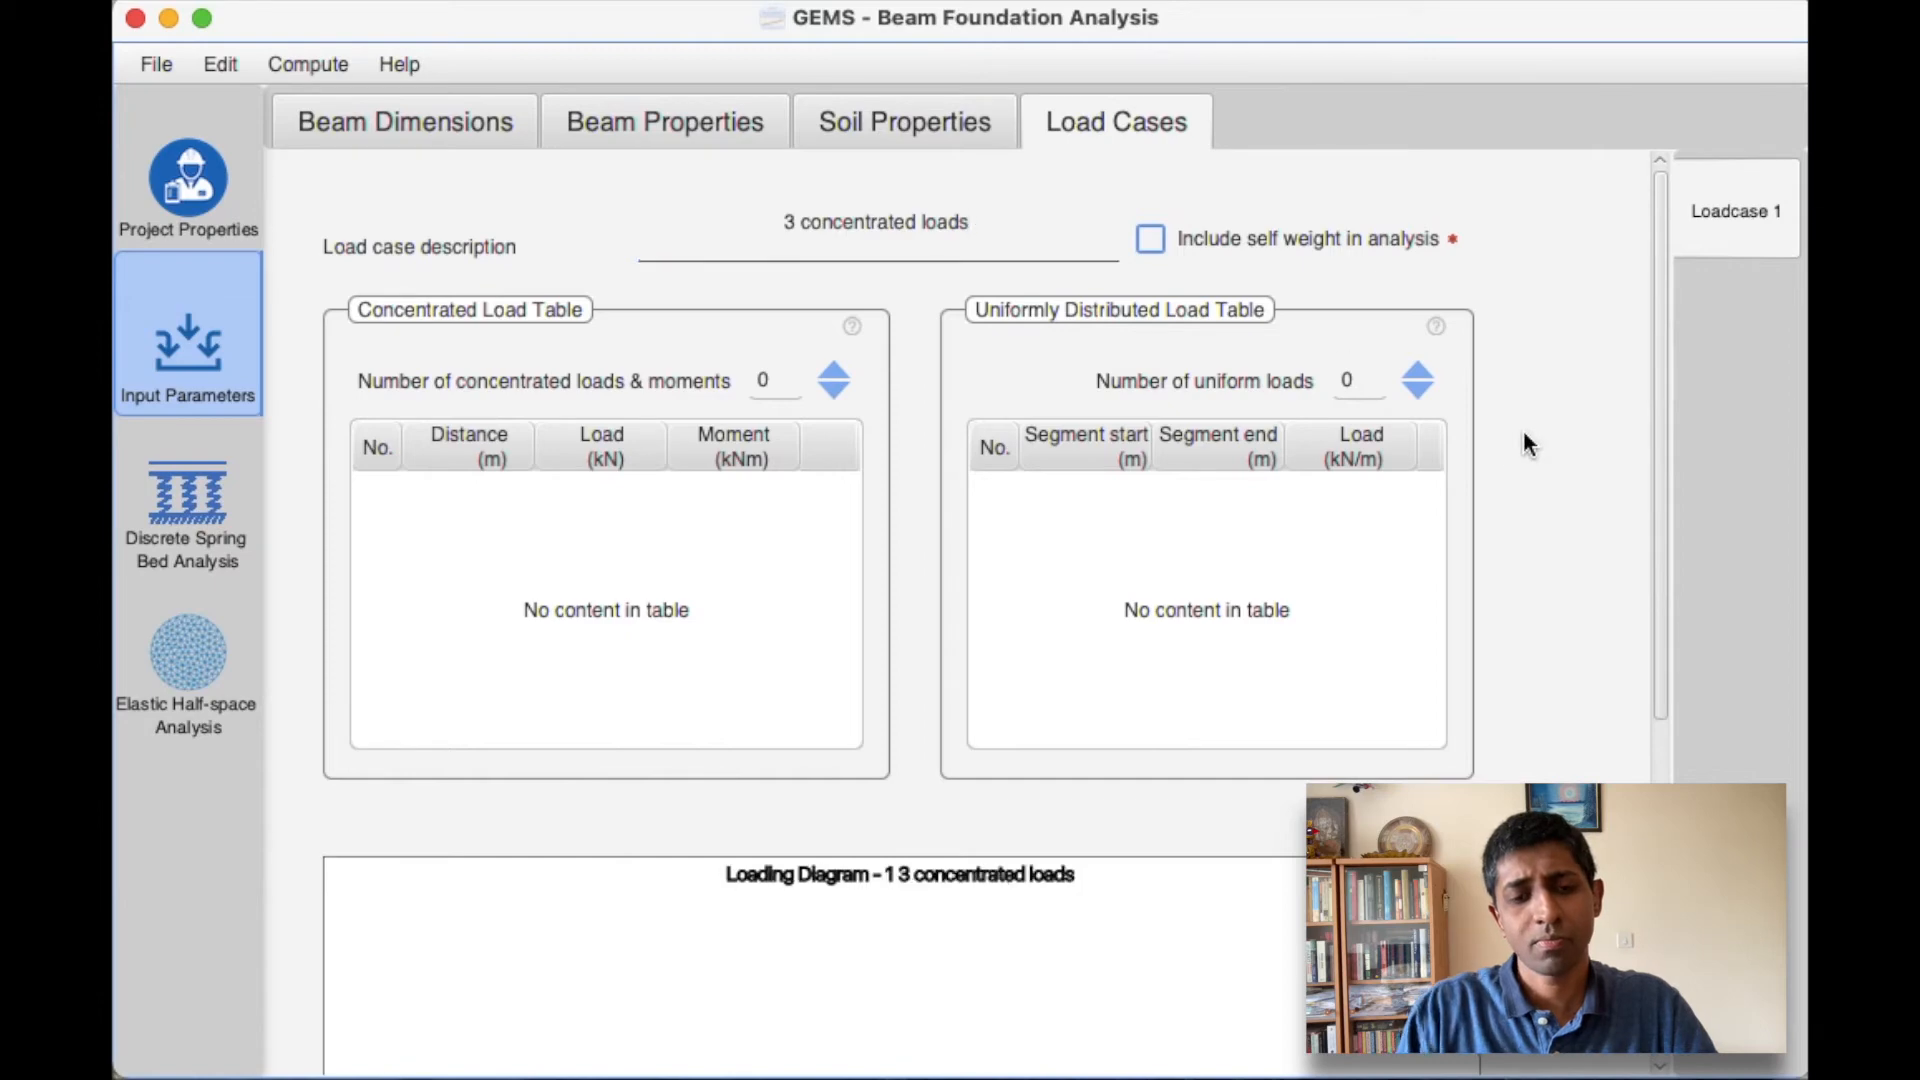
left_click(1150, 240)
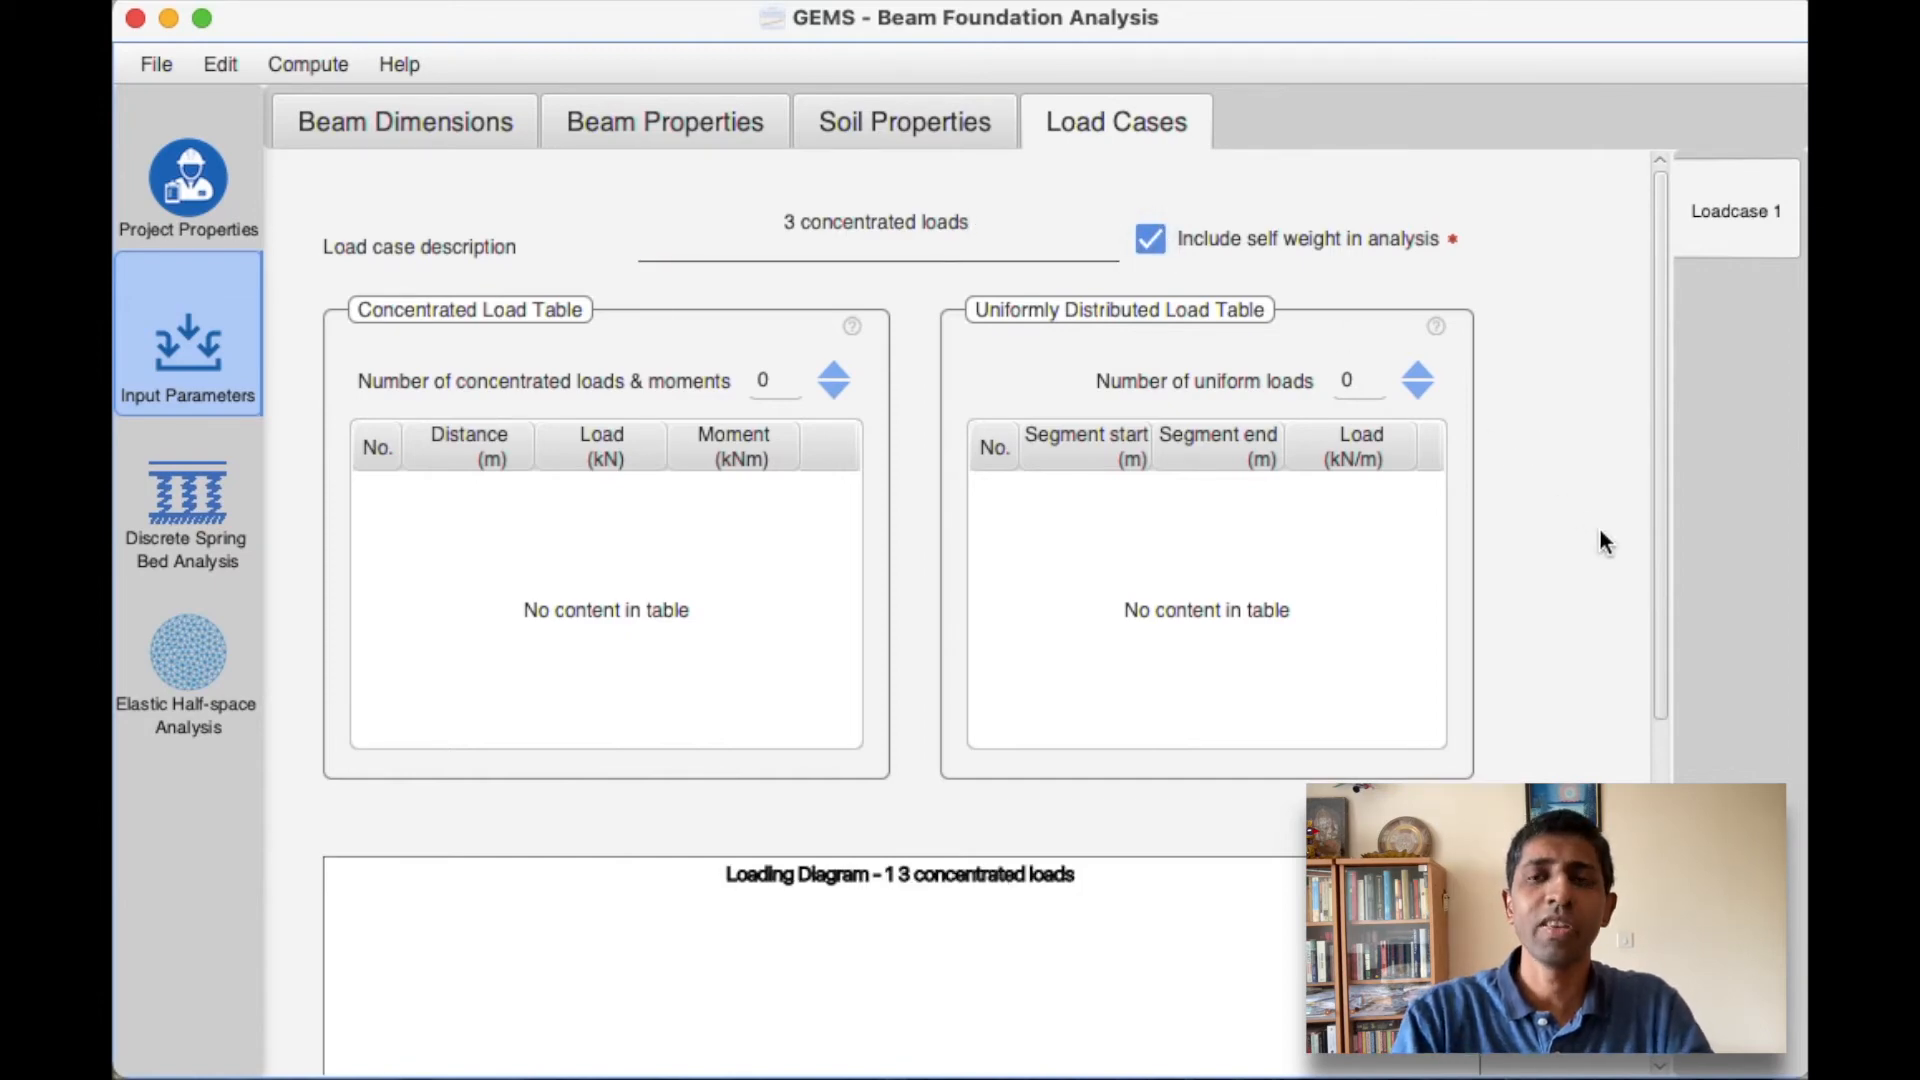
Set the number of concentrated loads to 3 and define the first as 750 kN at a distance of 0.5 m
left_click(832, 370)
left_click(832, 370)
left_click(832, 370)
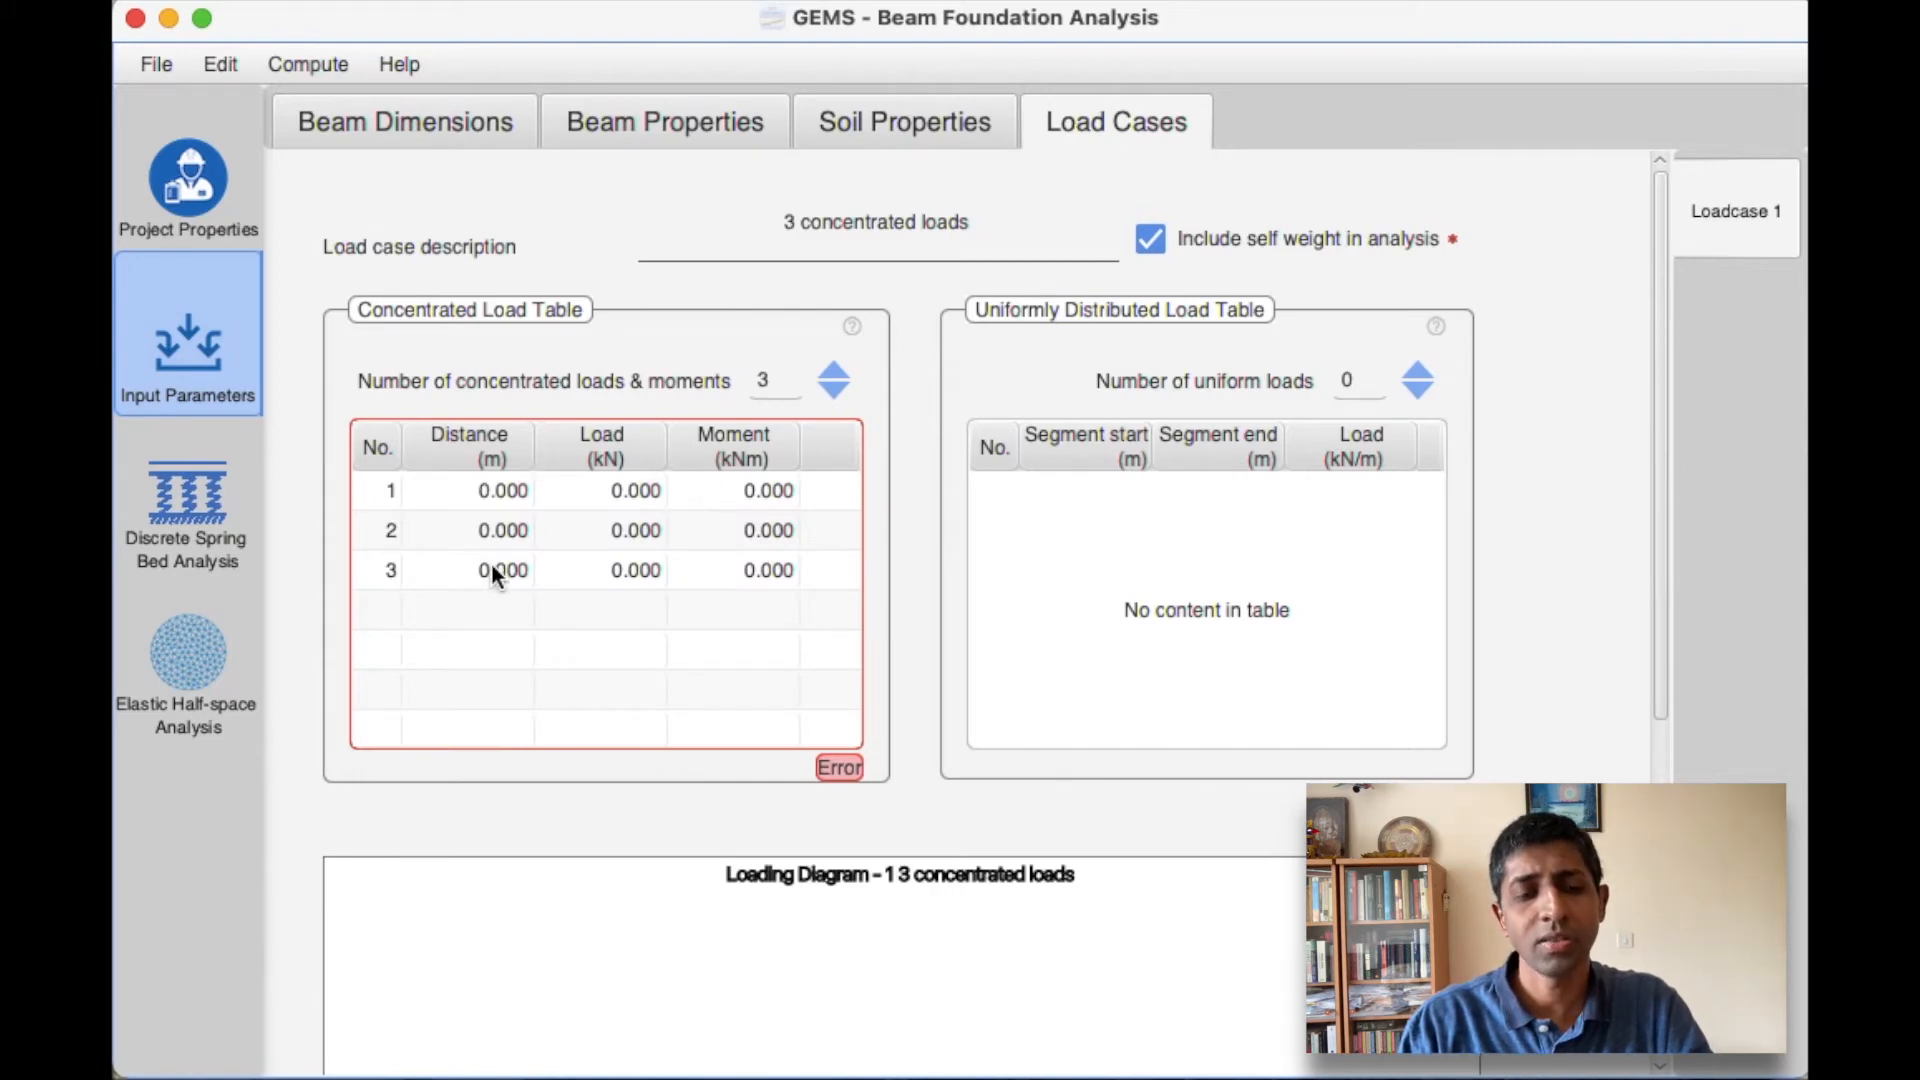
double_click(500, 494)
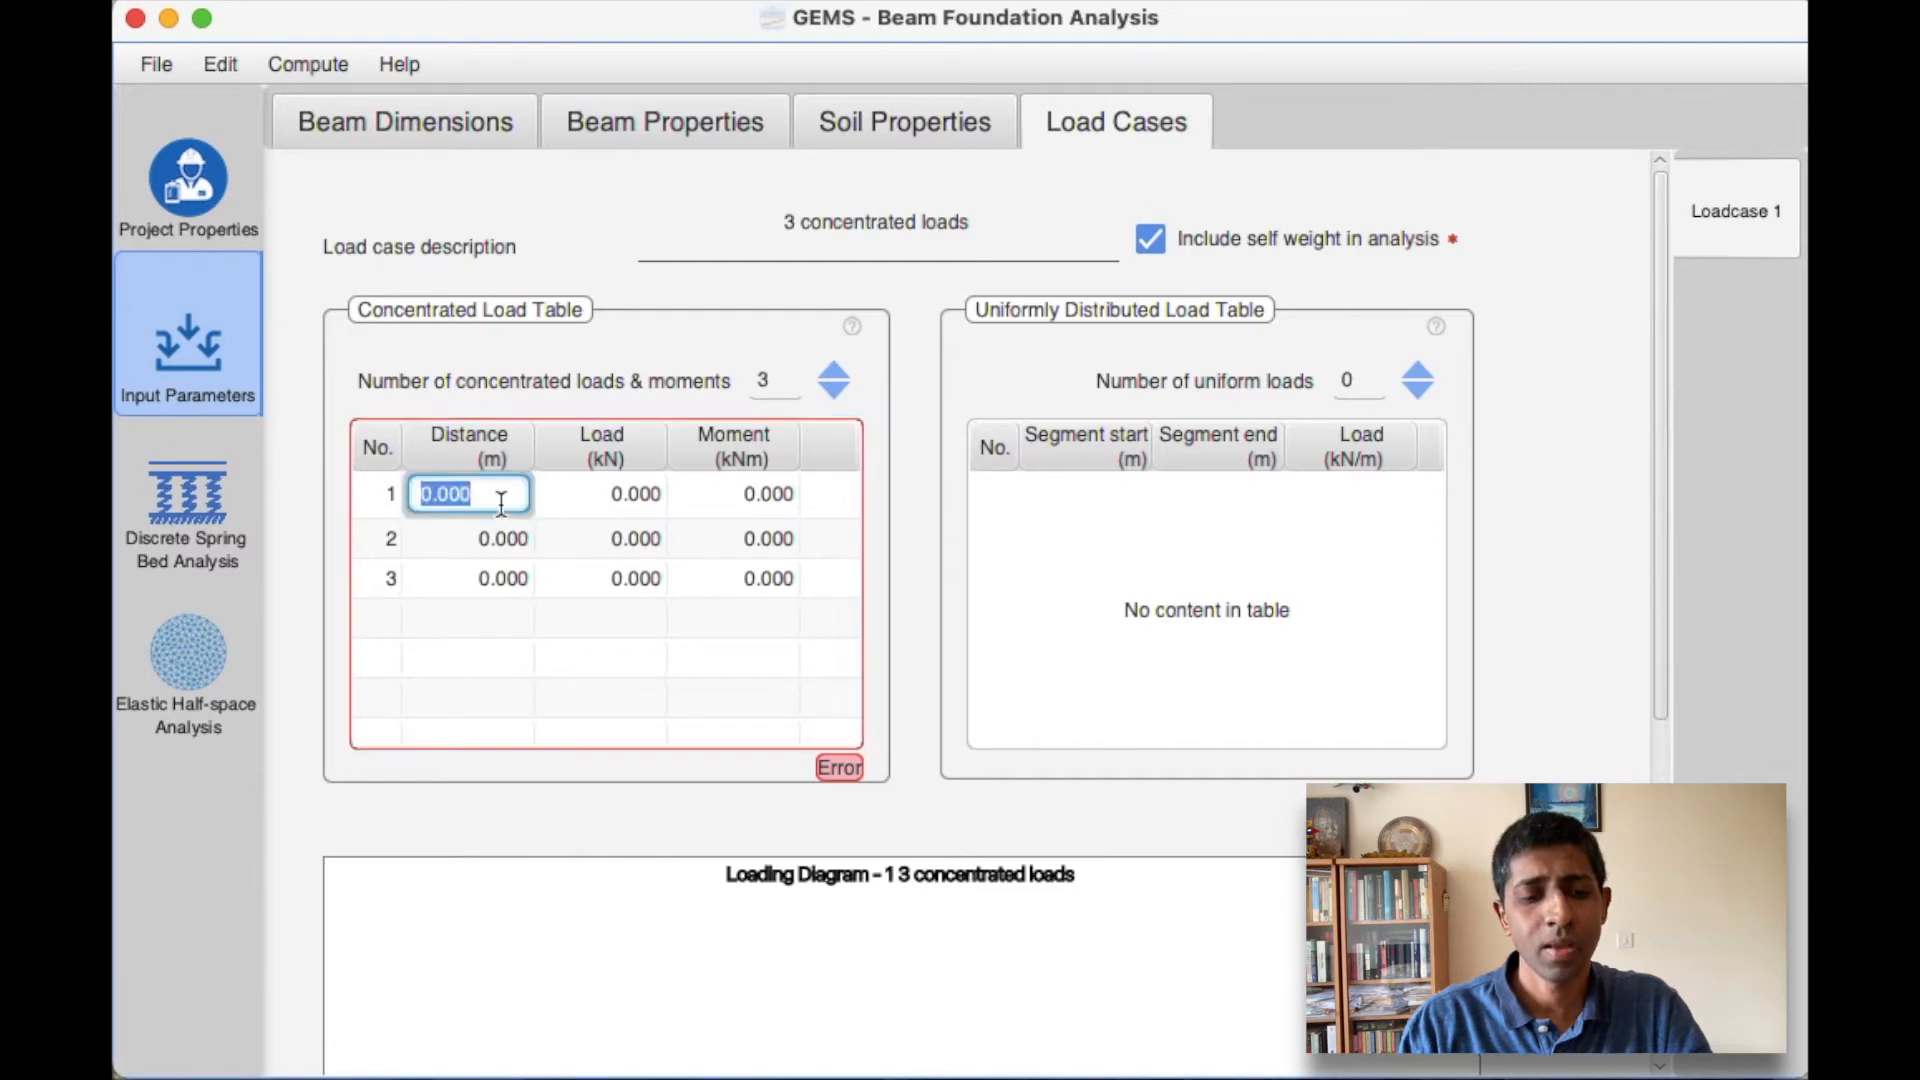
type("0.5")
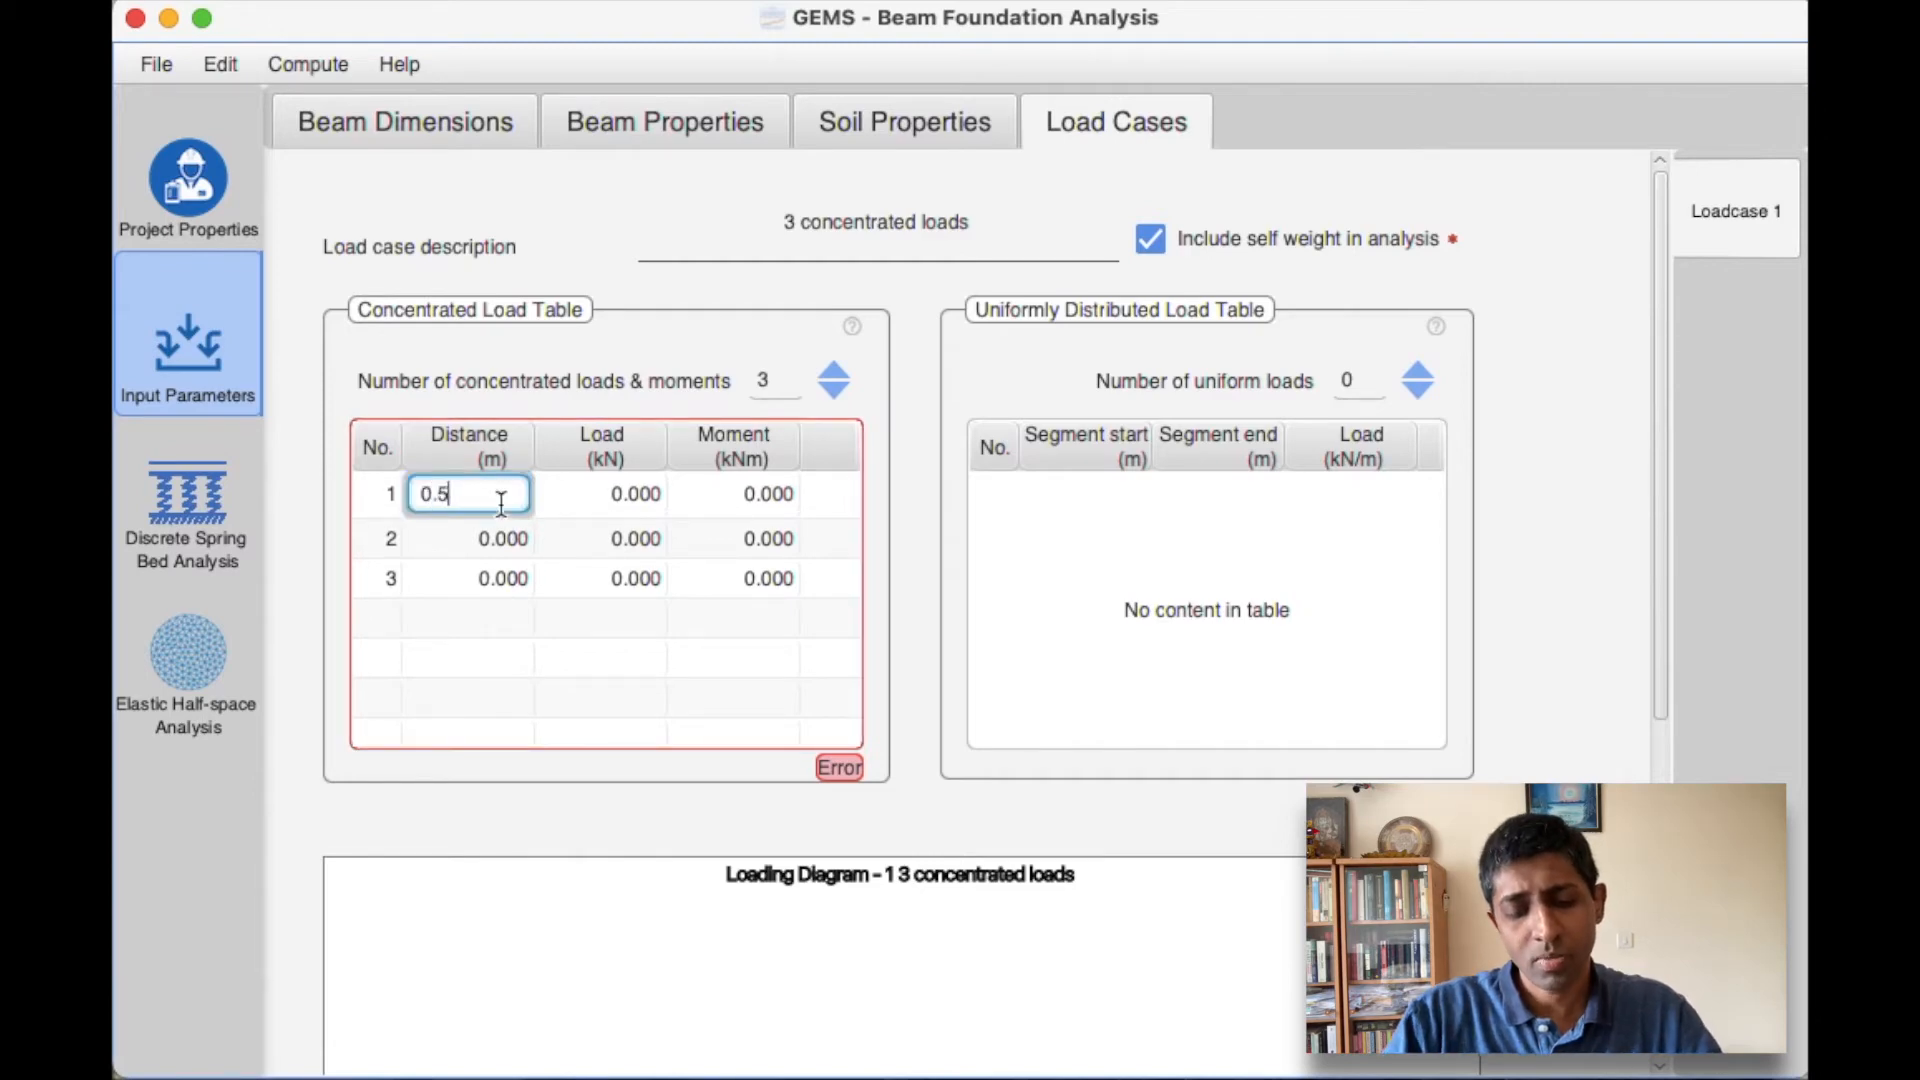
key("Return")
double_click(603, 496)
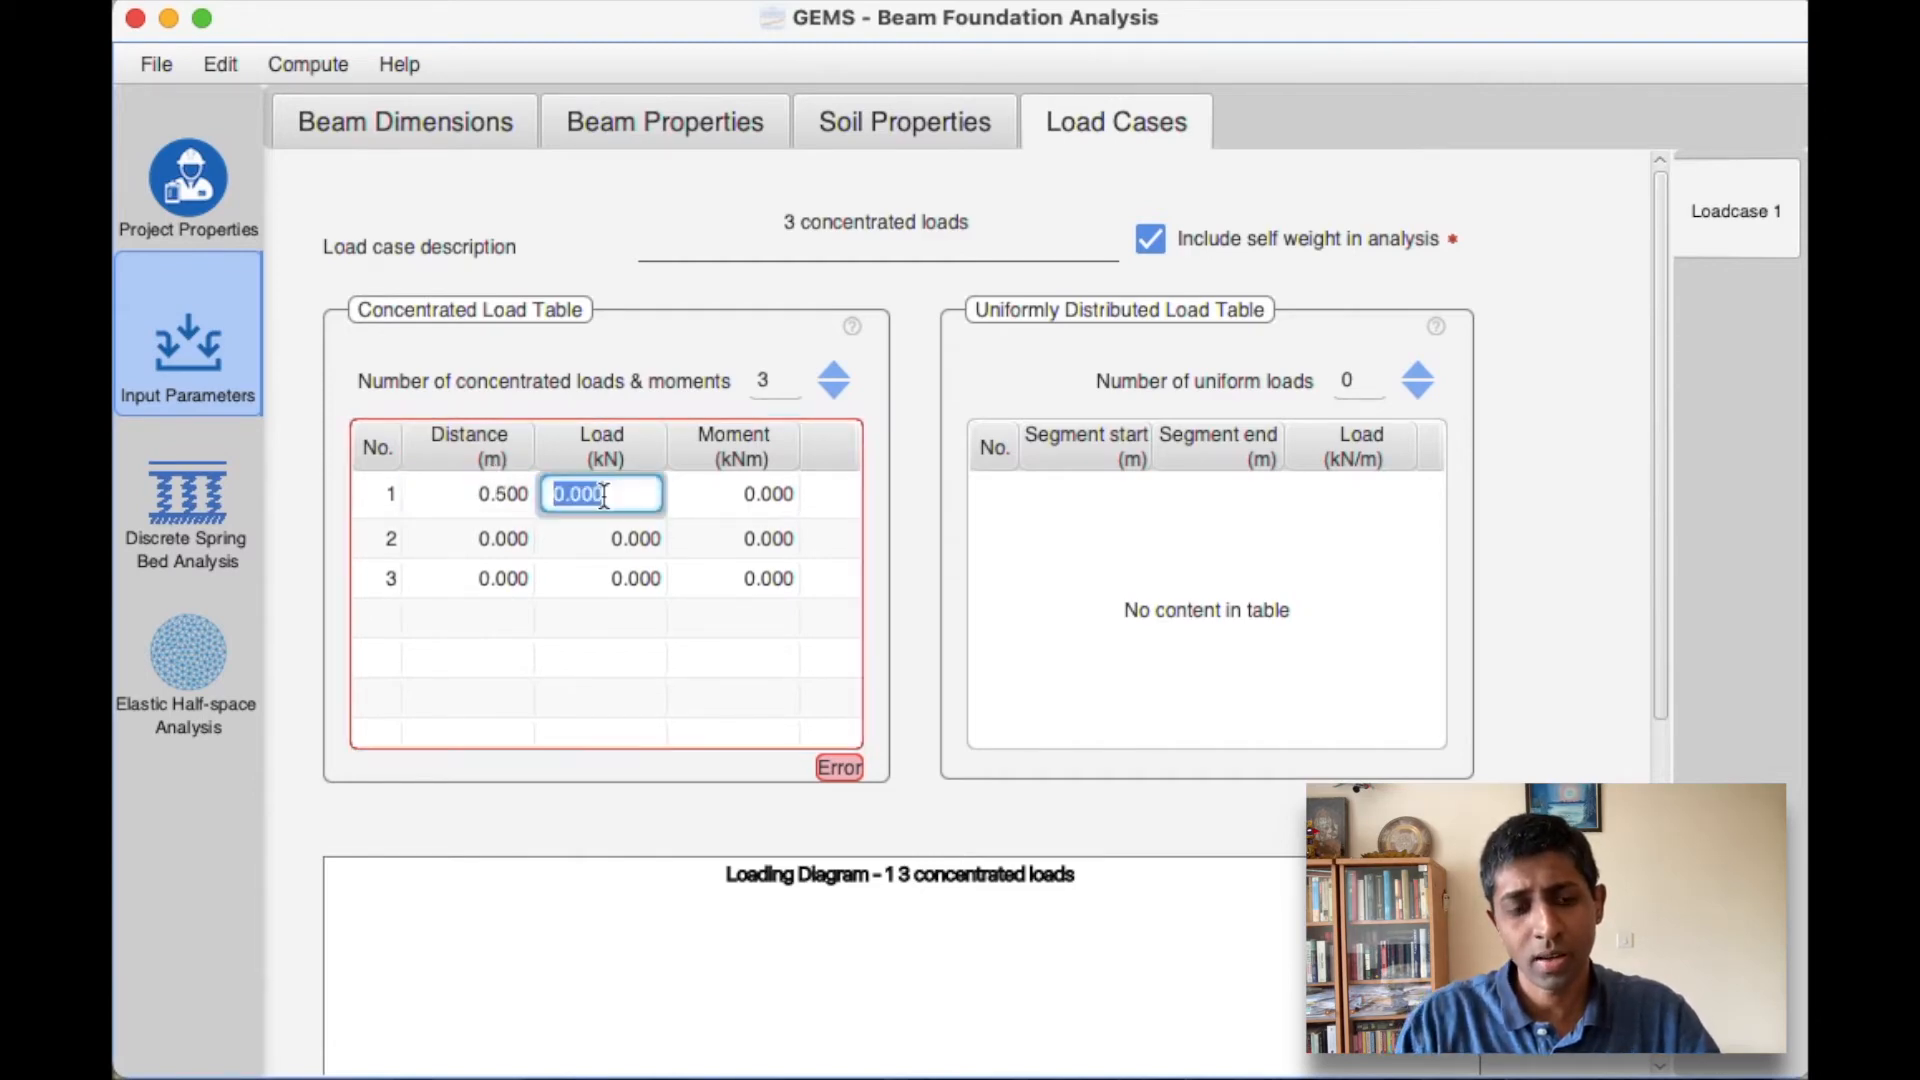
type("750")
key("Return")
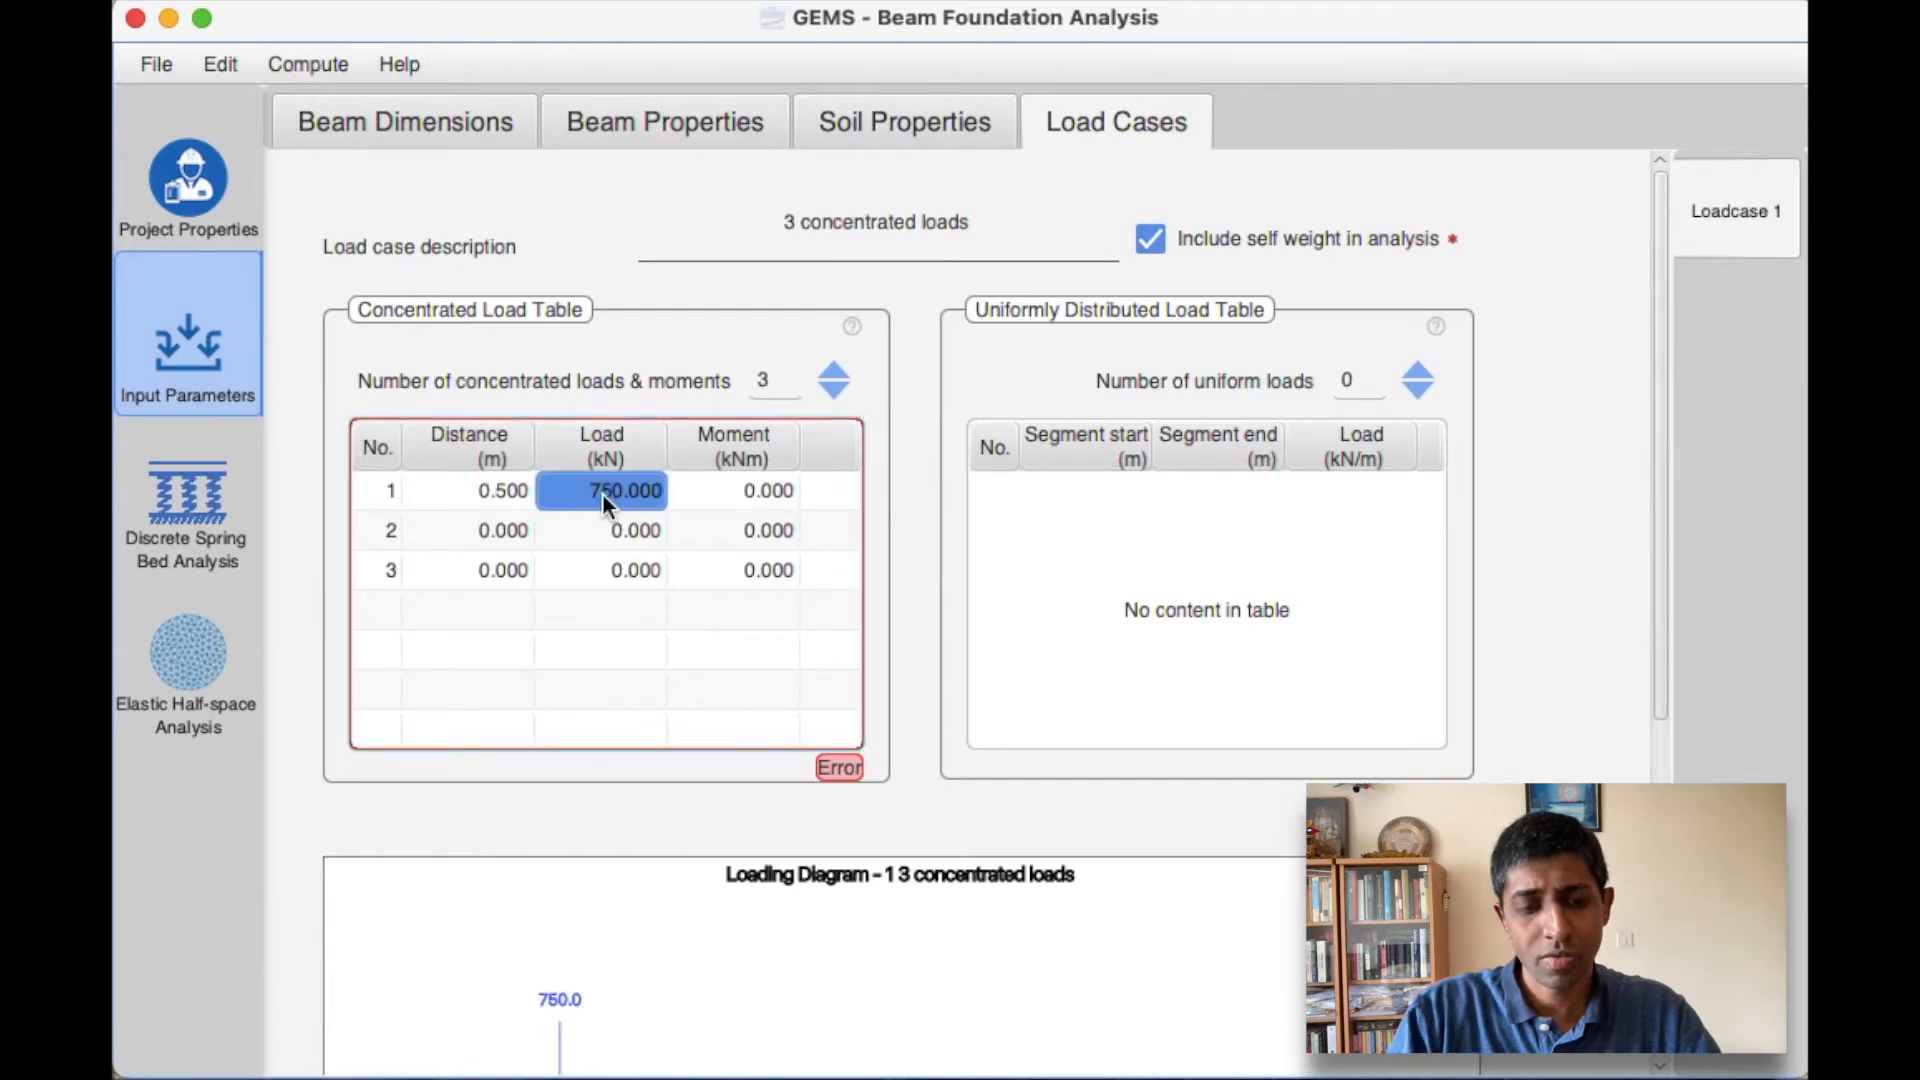
Define the second concentrated load as 1500 kN at a distance of 5 m
double_click(512, 530)
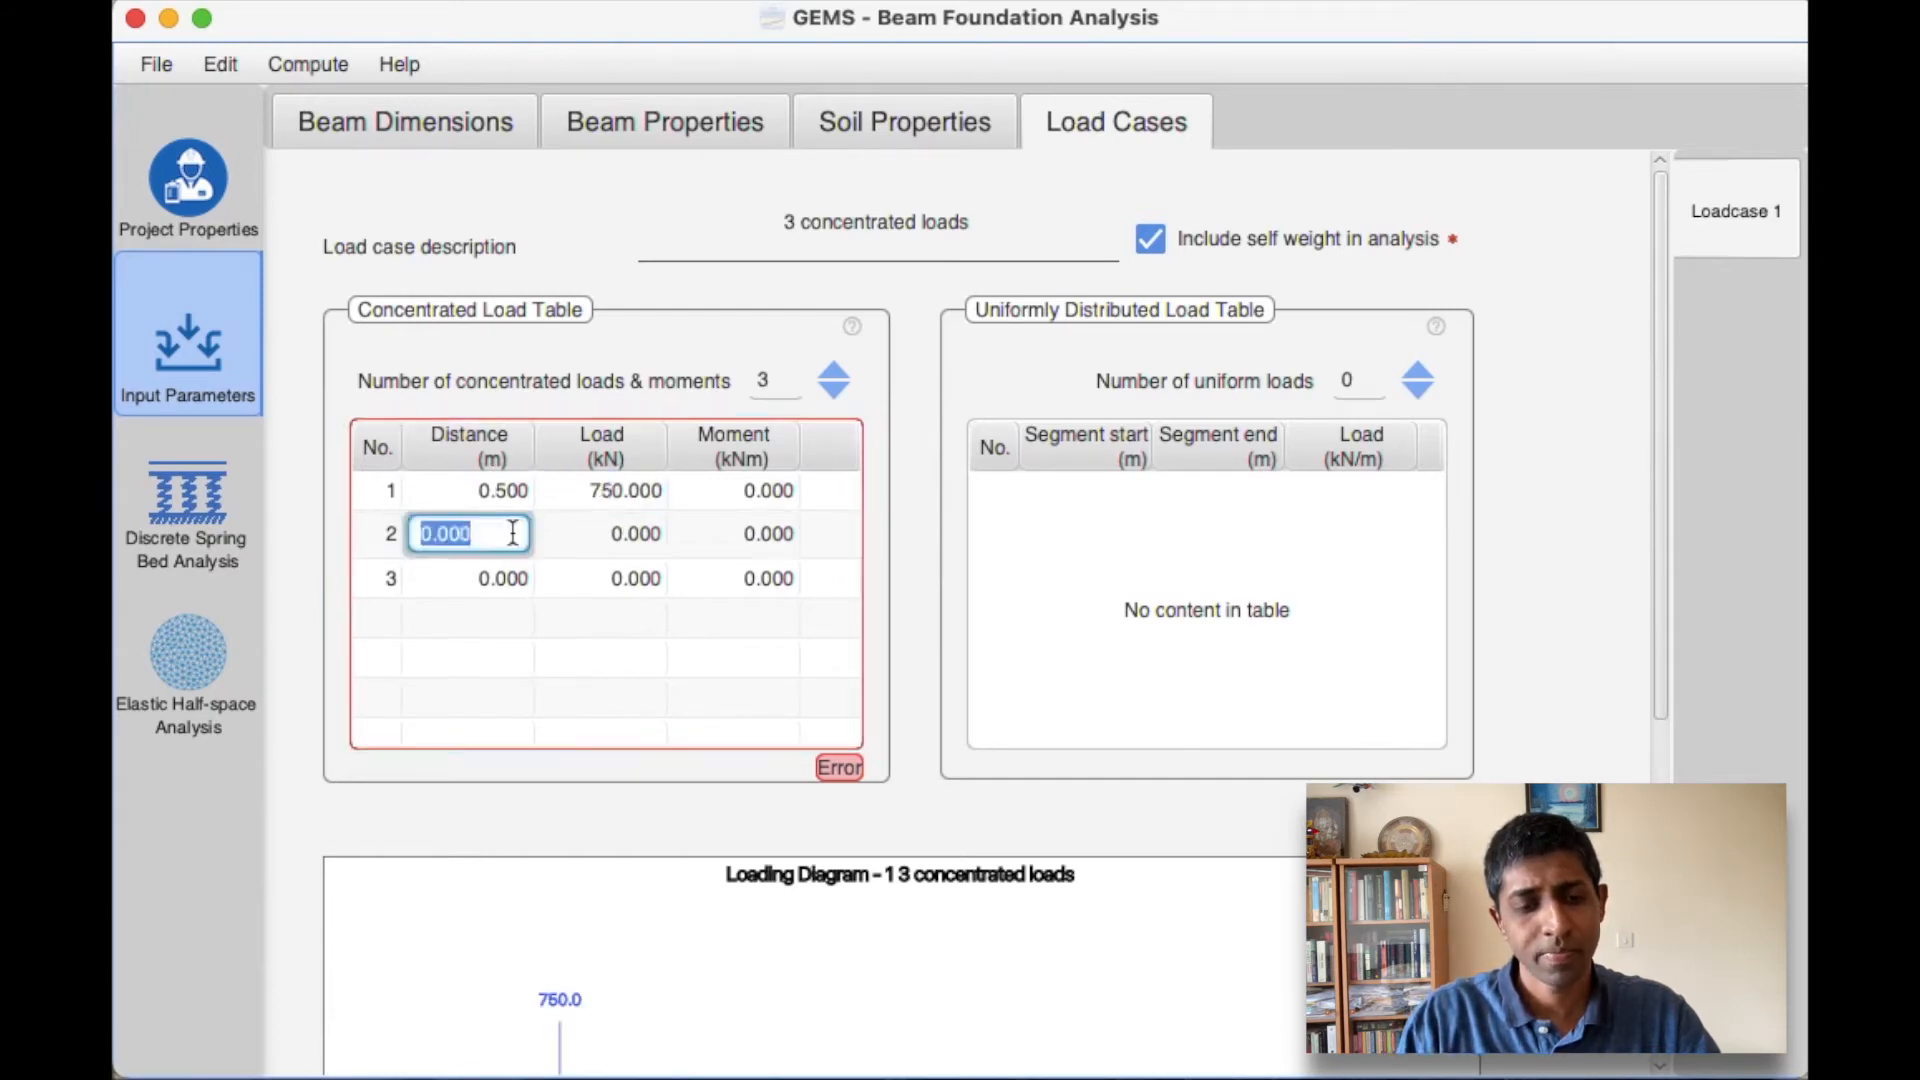
type("5")
key("Return")
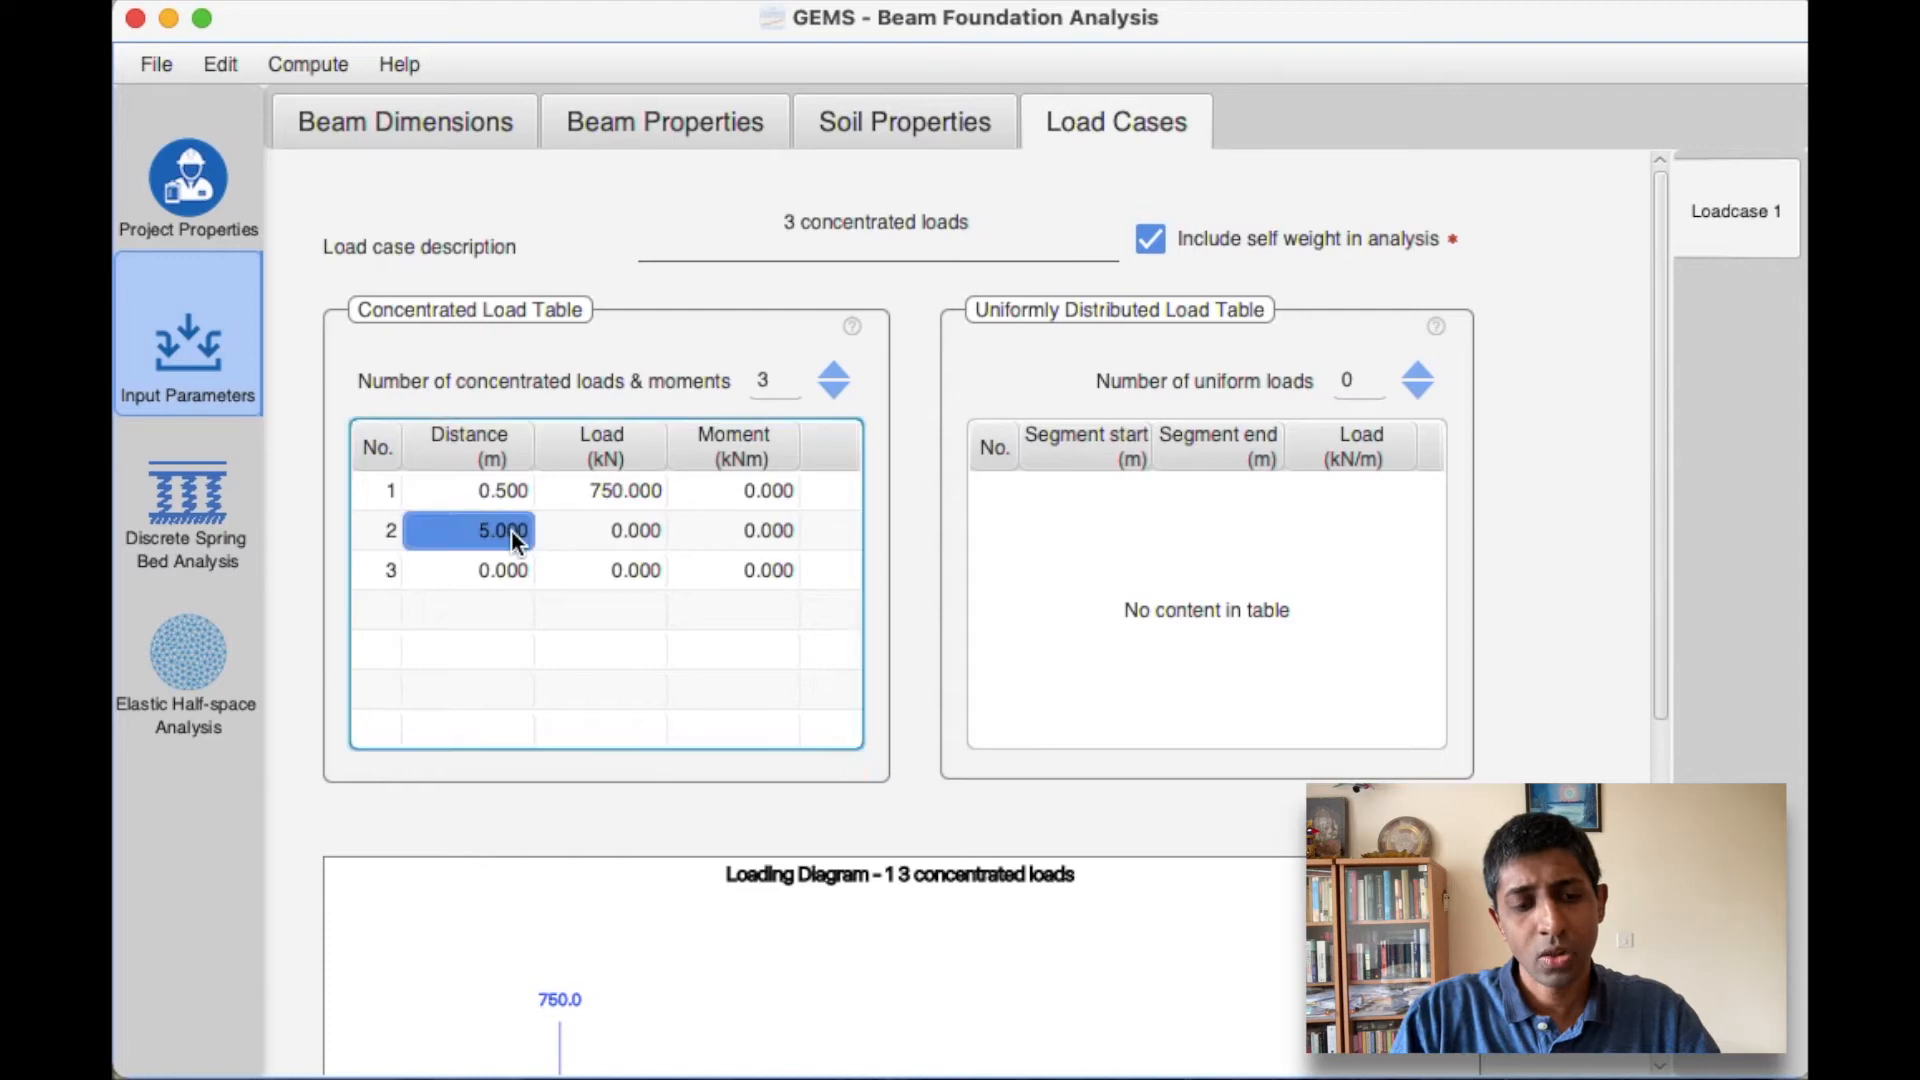
double_click(628, 528)
type("1500")
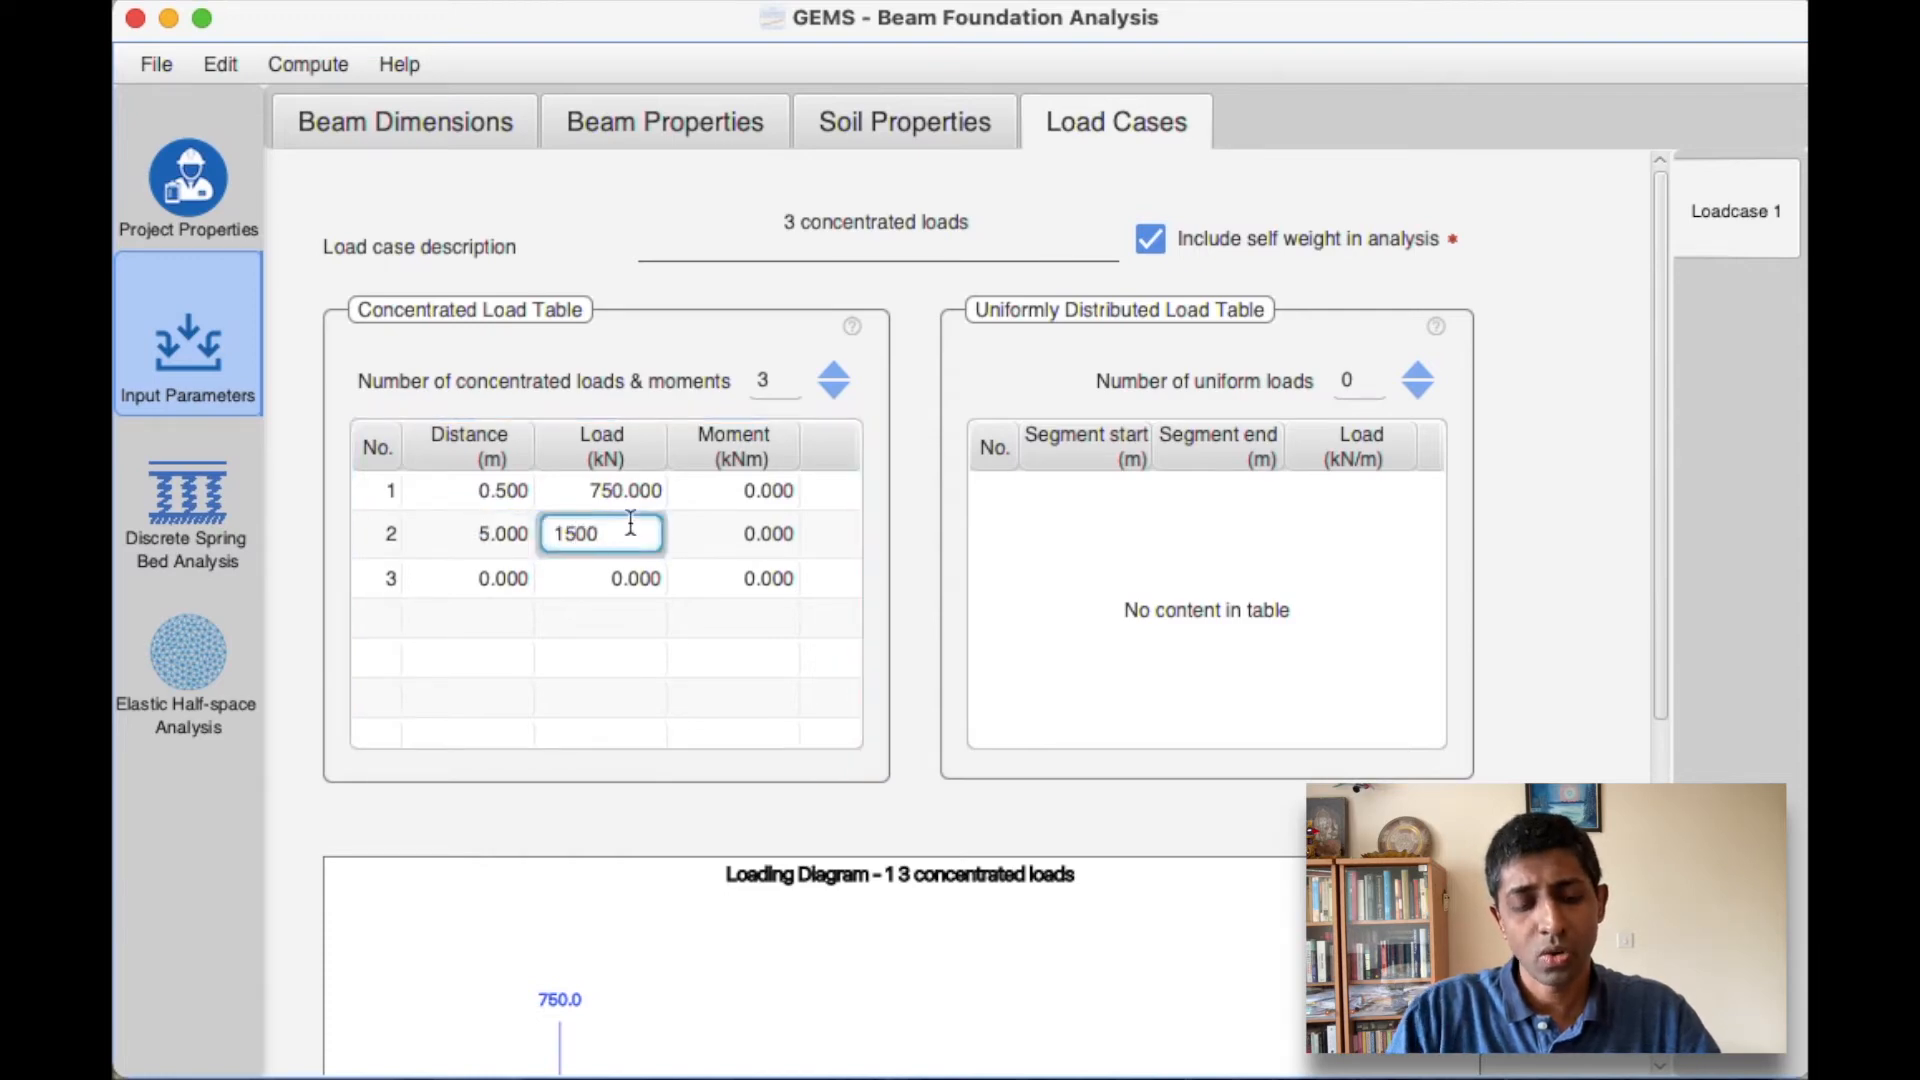
key("Return")
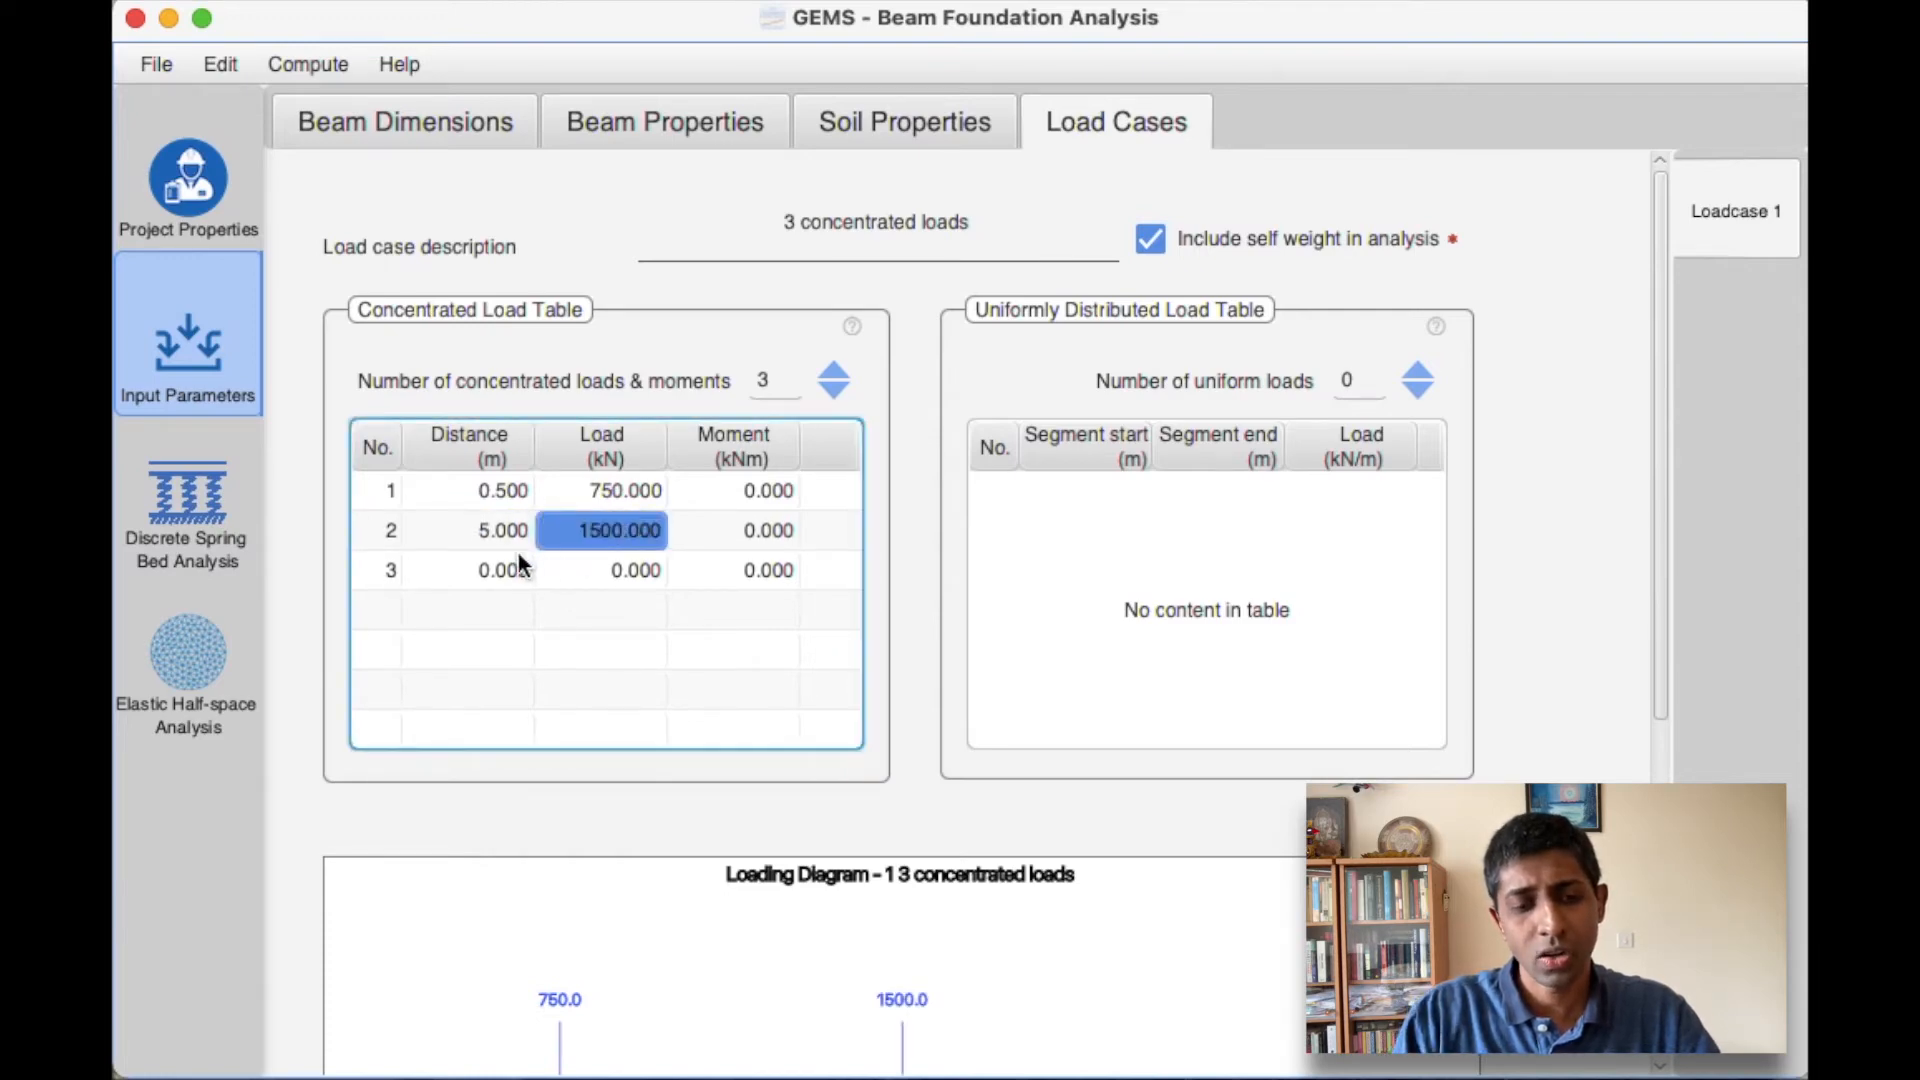
Define the third concentrated load as 750 kN at a distance of 9.5 m and check the loading diagram
double_click(492, 575)
type("9.5")
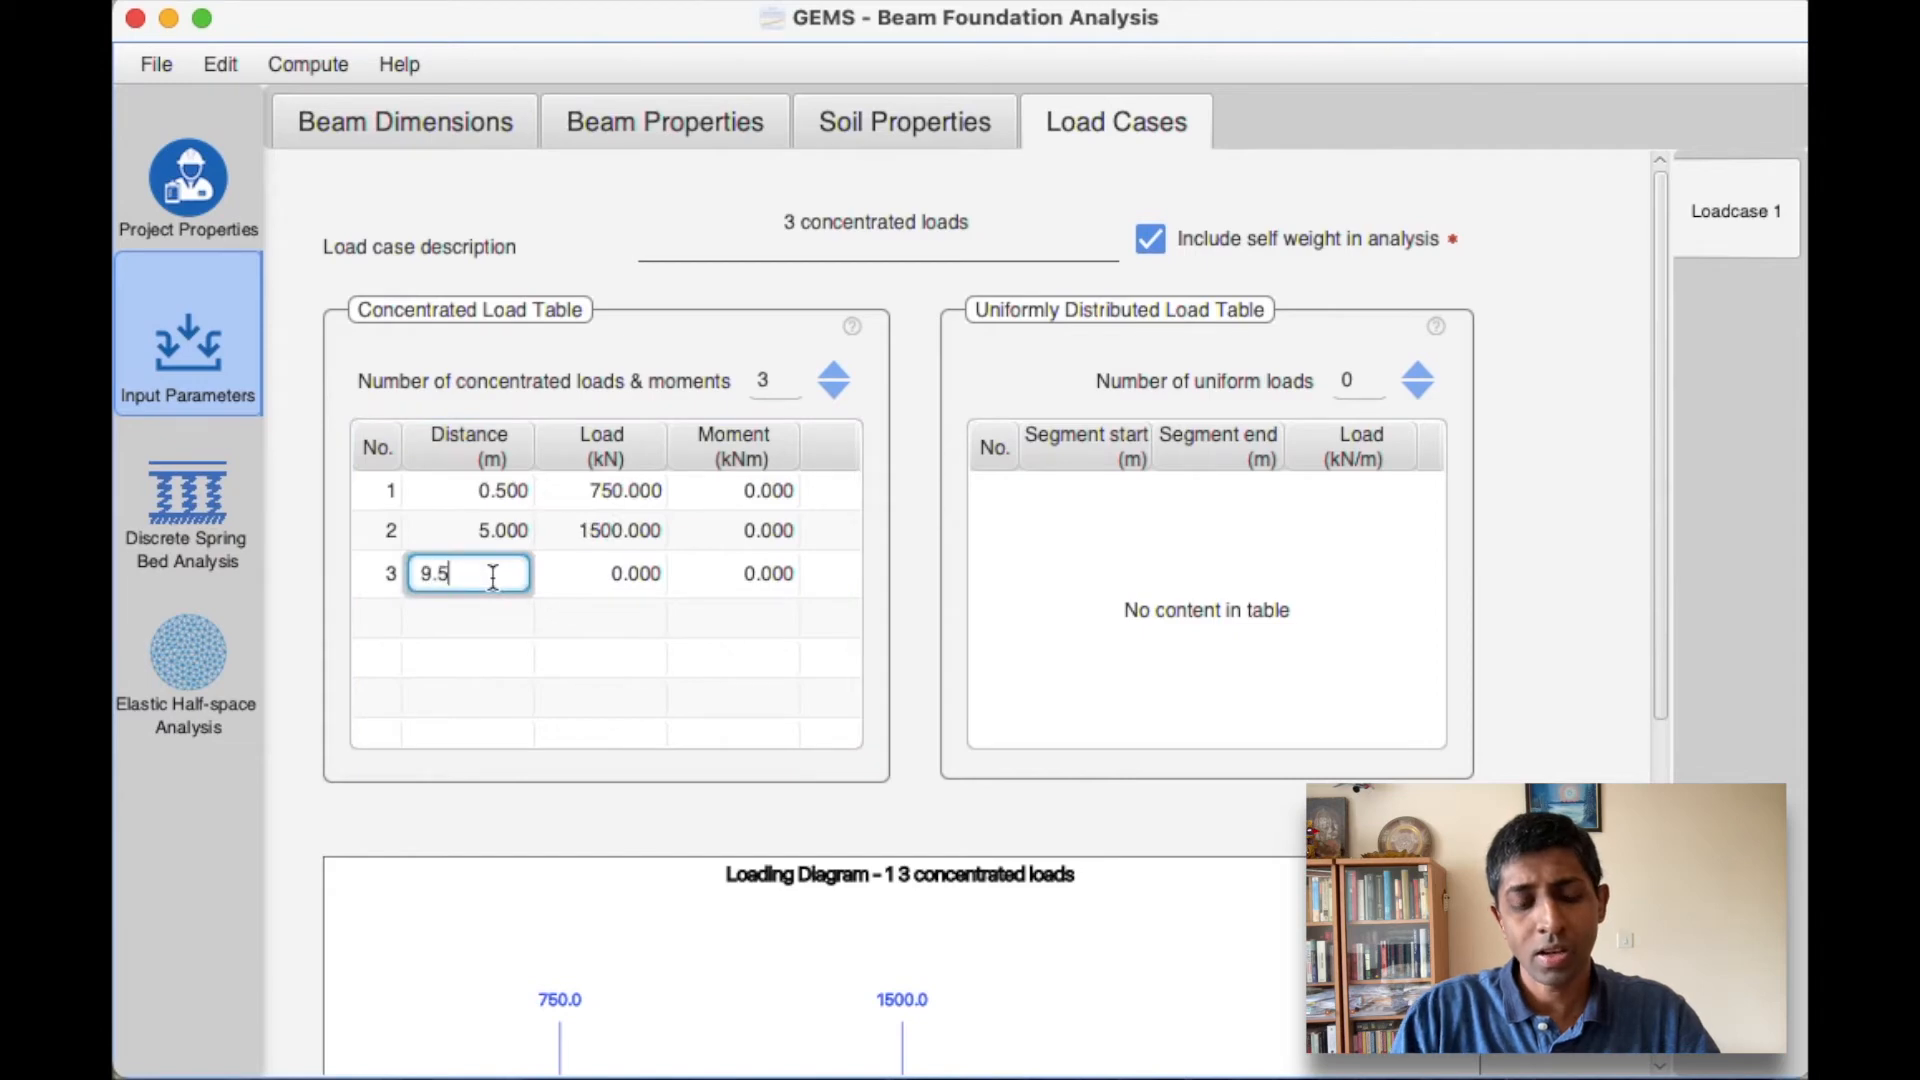
key("Return")
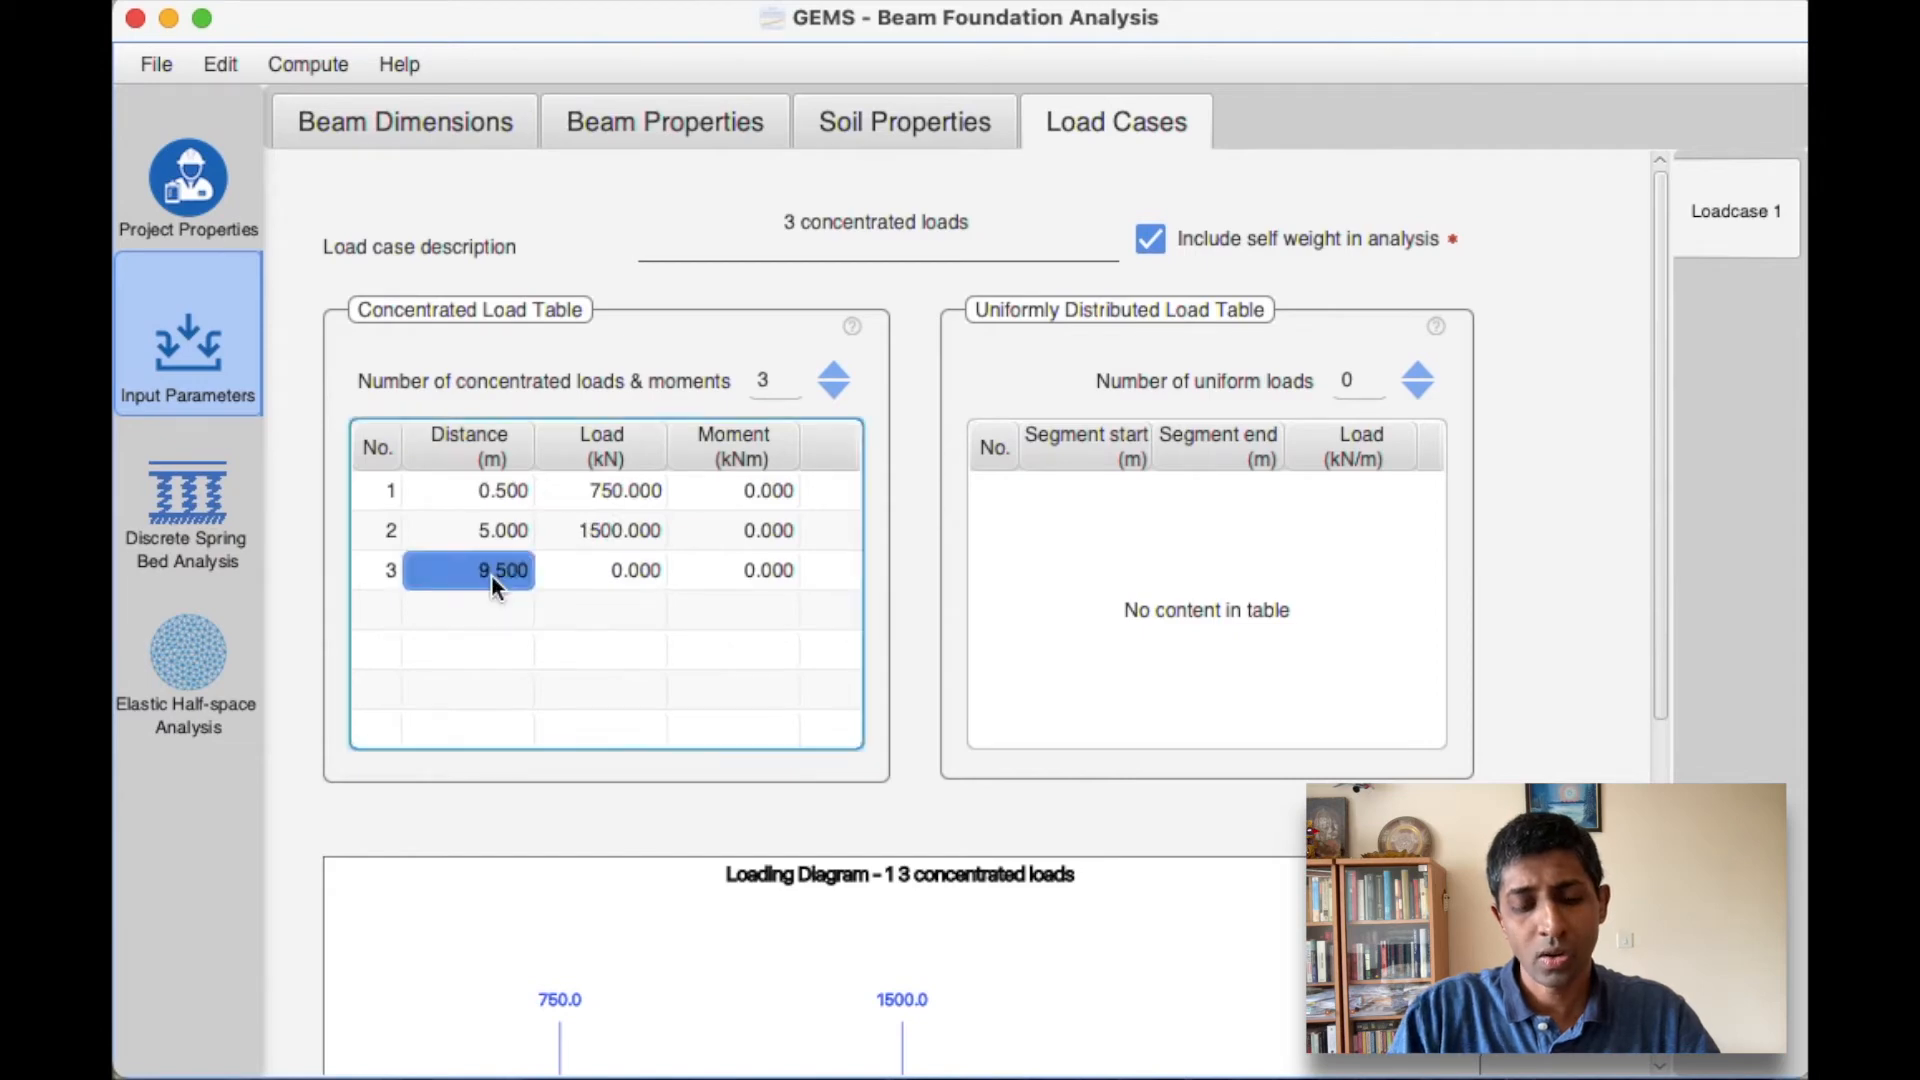
double_click(610, 568)
type("750")
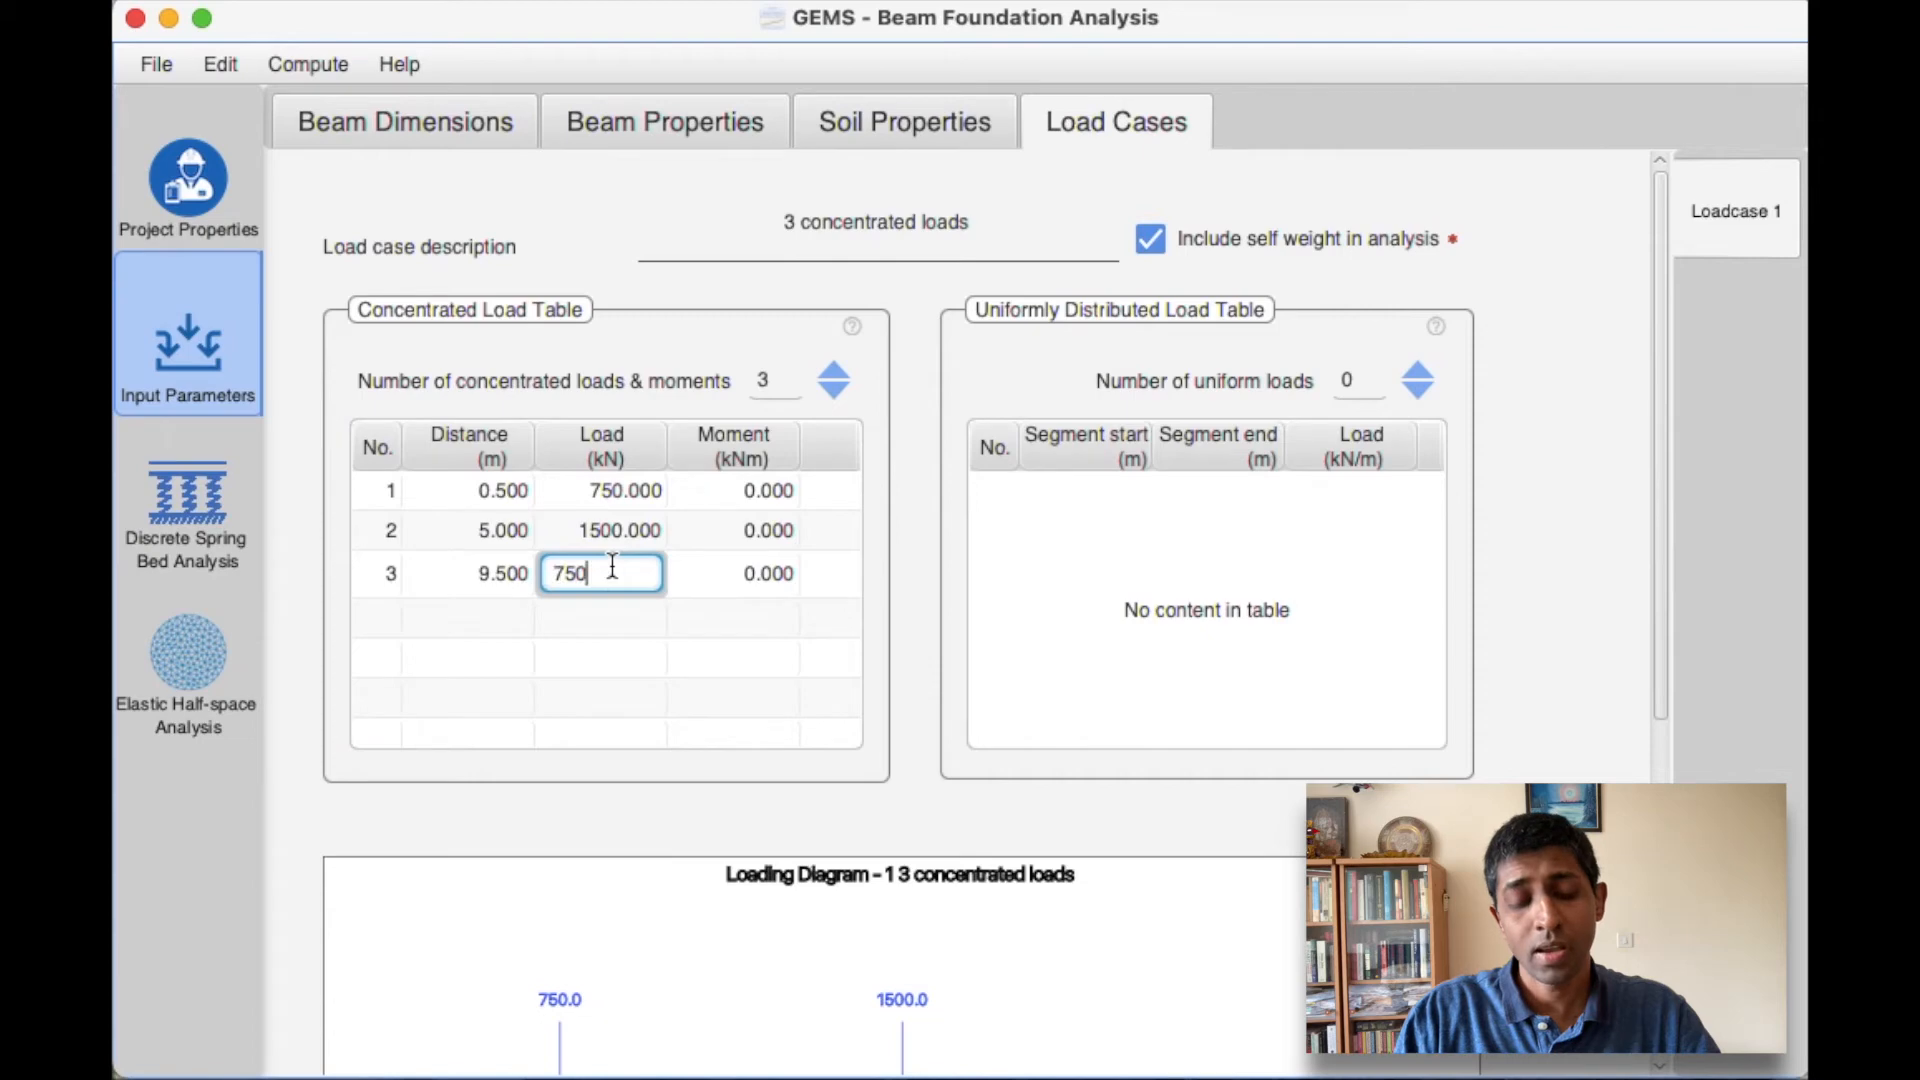
key("Return")
left_click(930, 578)
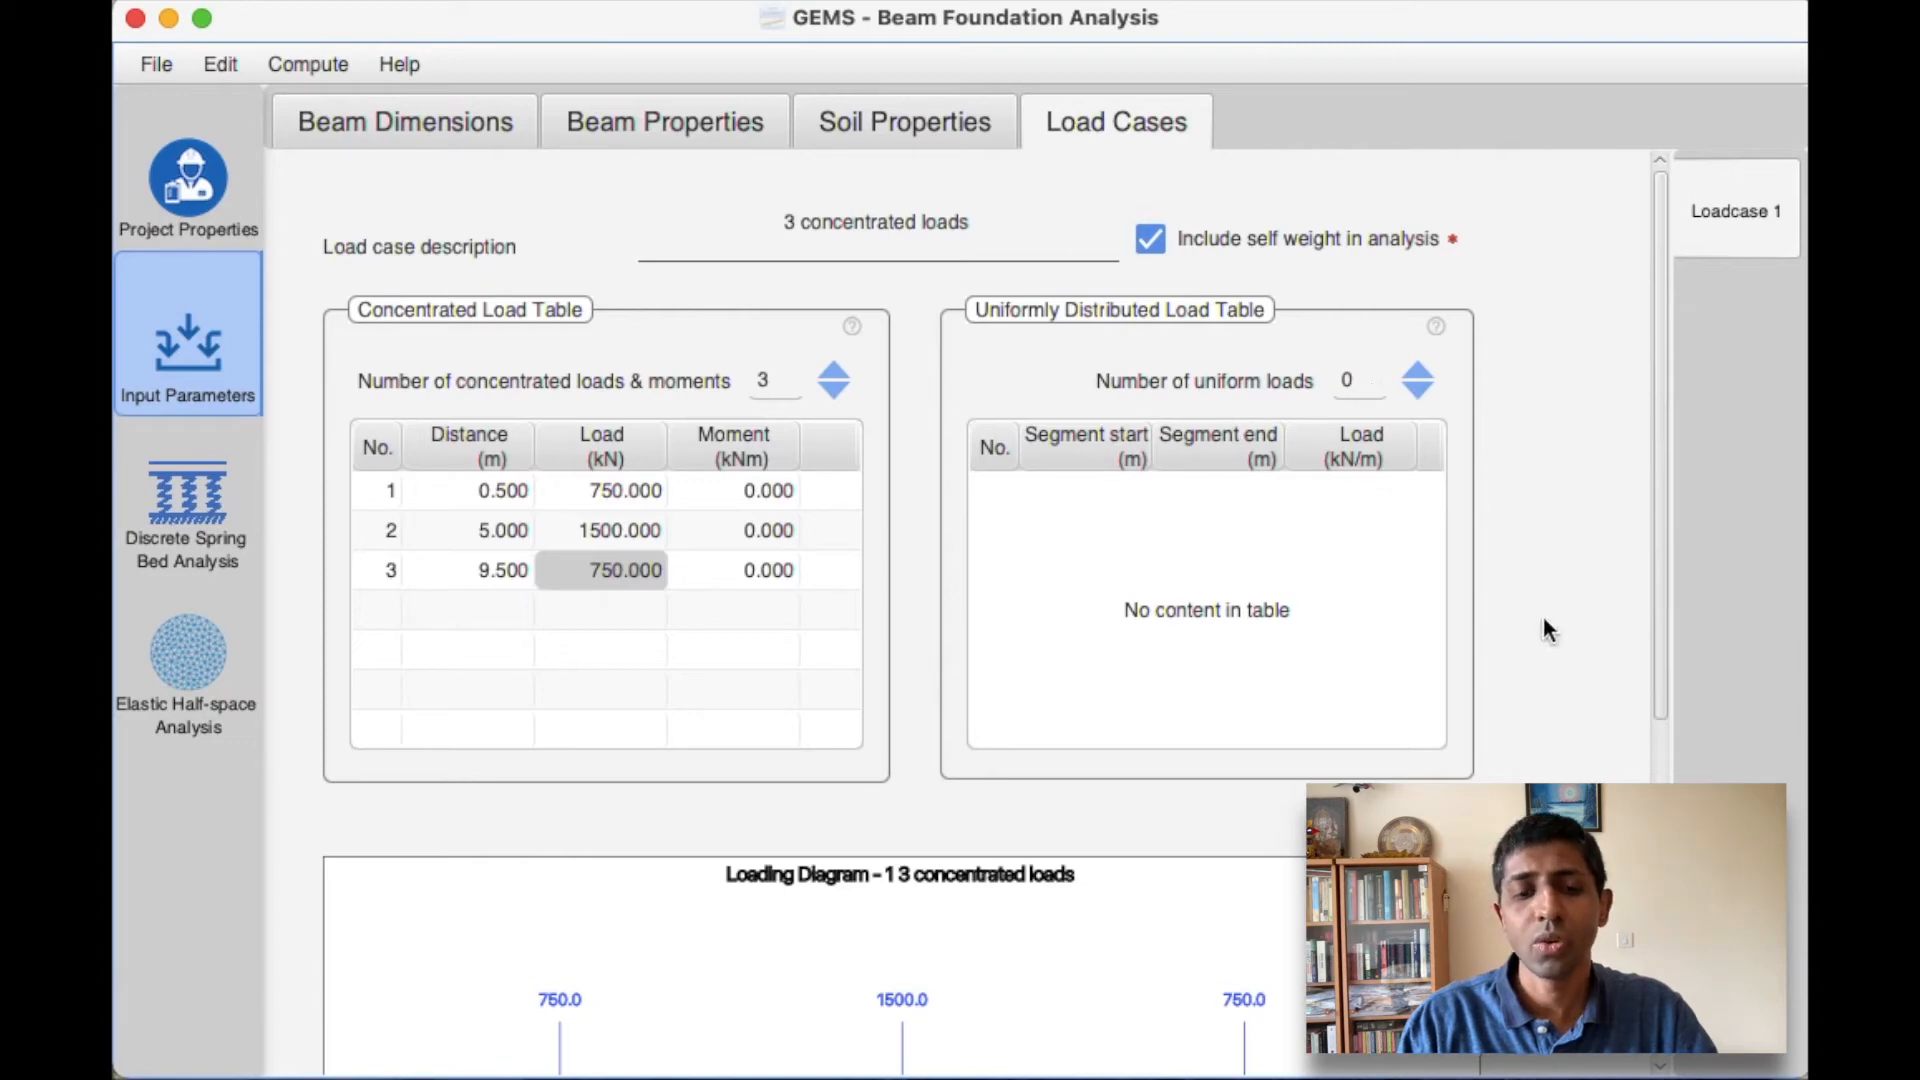
scroll(1515, 711, "down", 6)
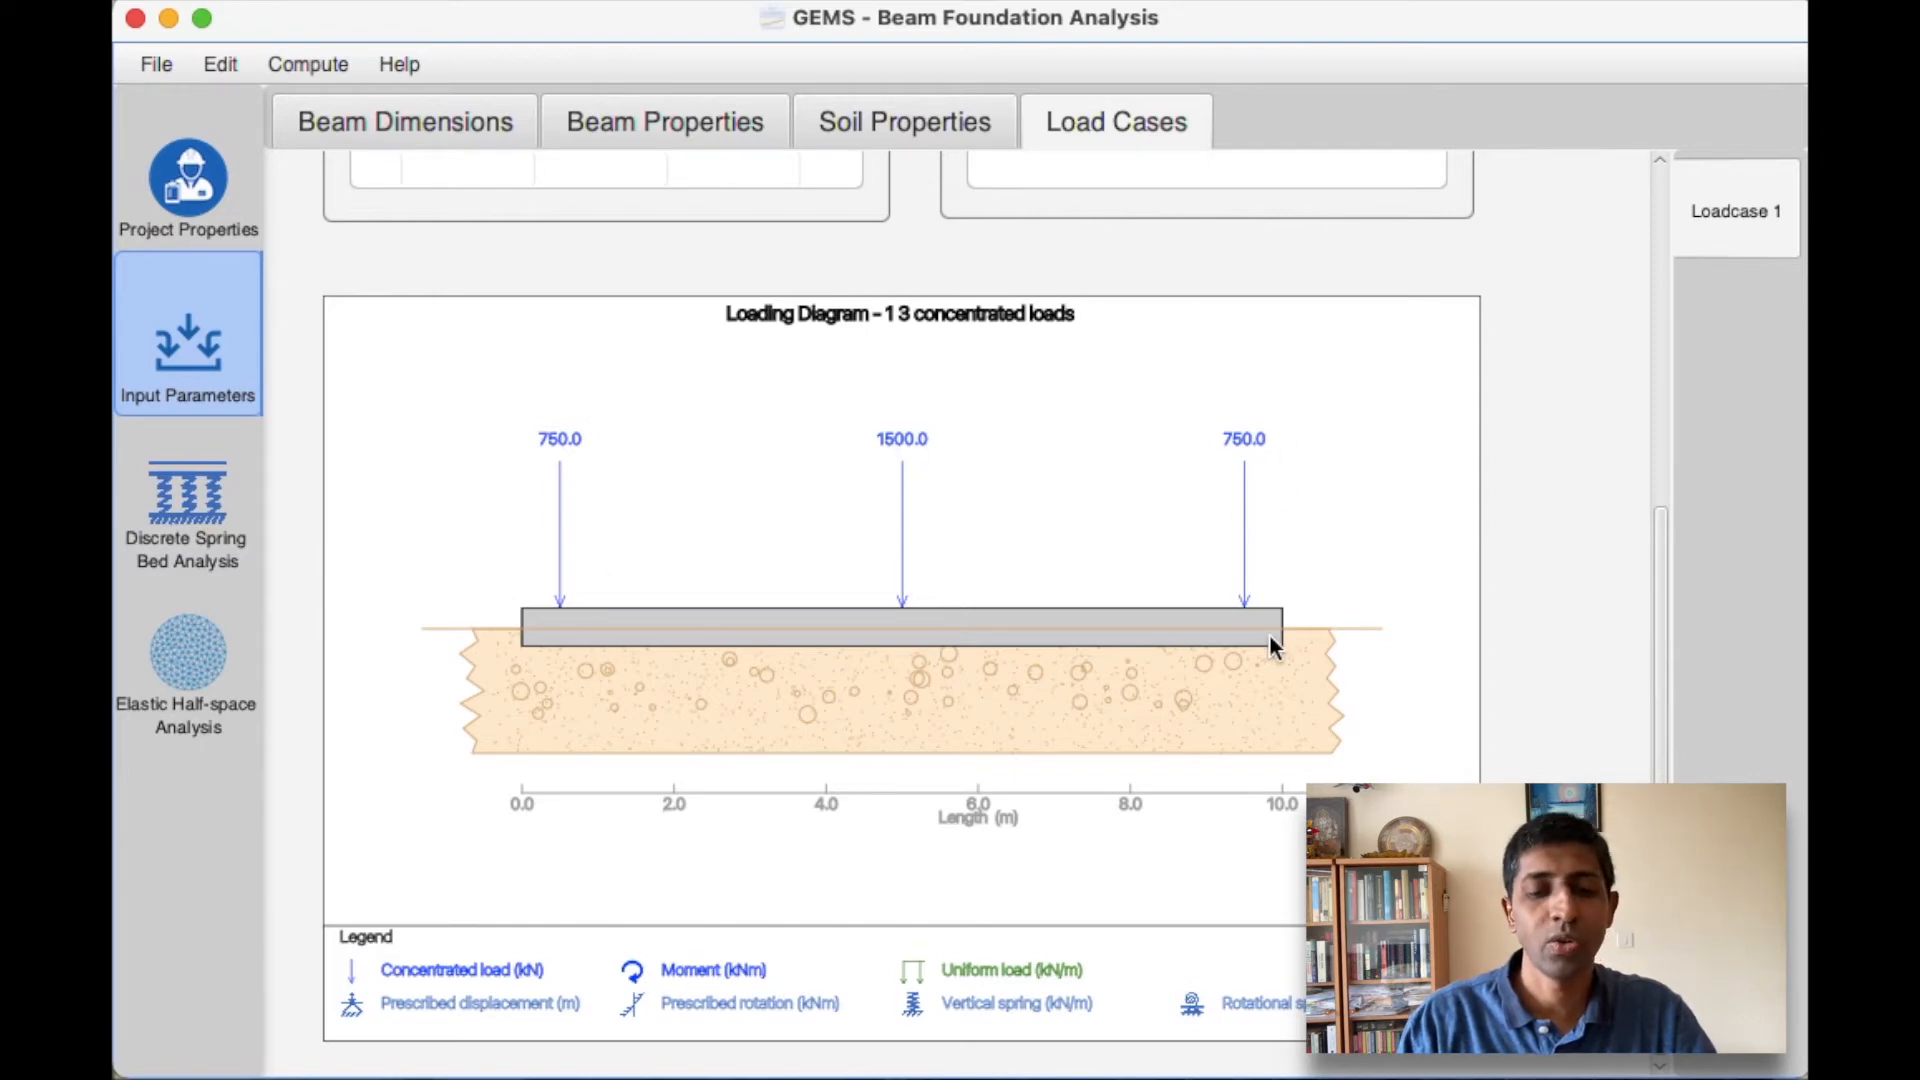
scroll(1521, 686, "up", 5)
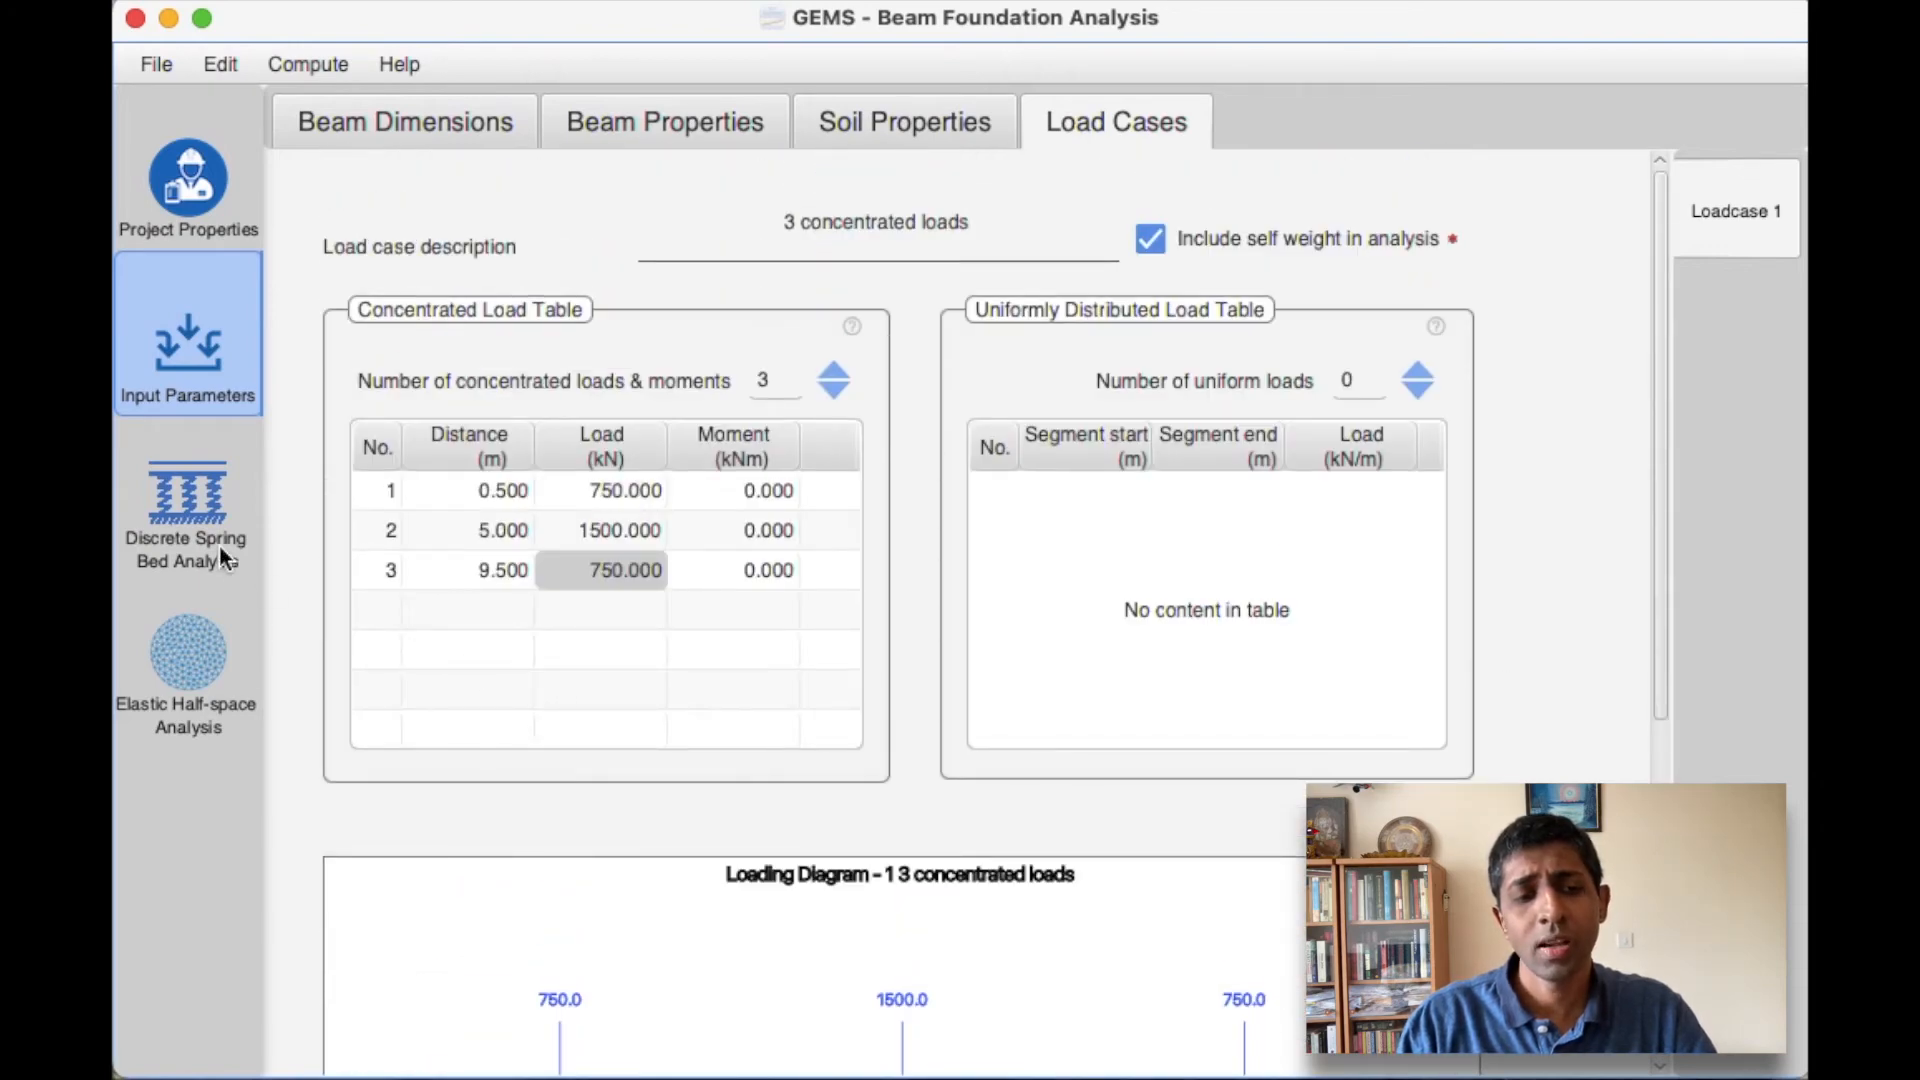
Clear the outputs and look over the Elastic Half-space and Discrete Spring Bed analysis result pages
left_click(326, 80)
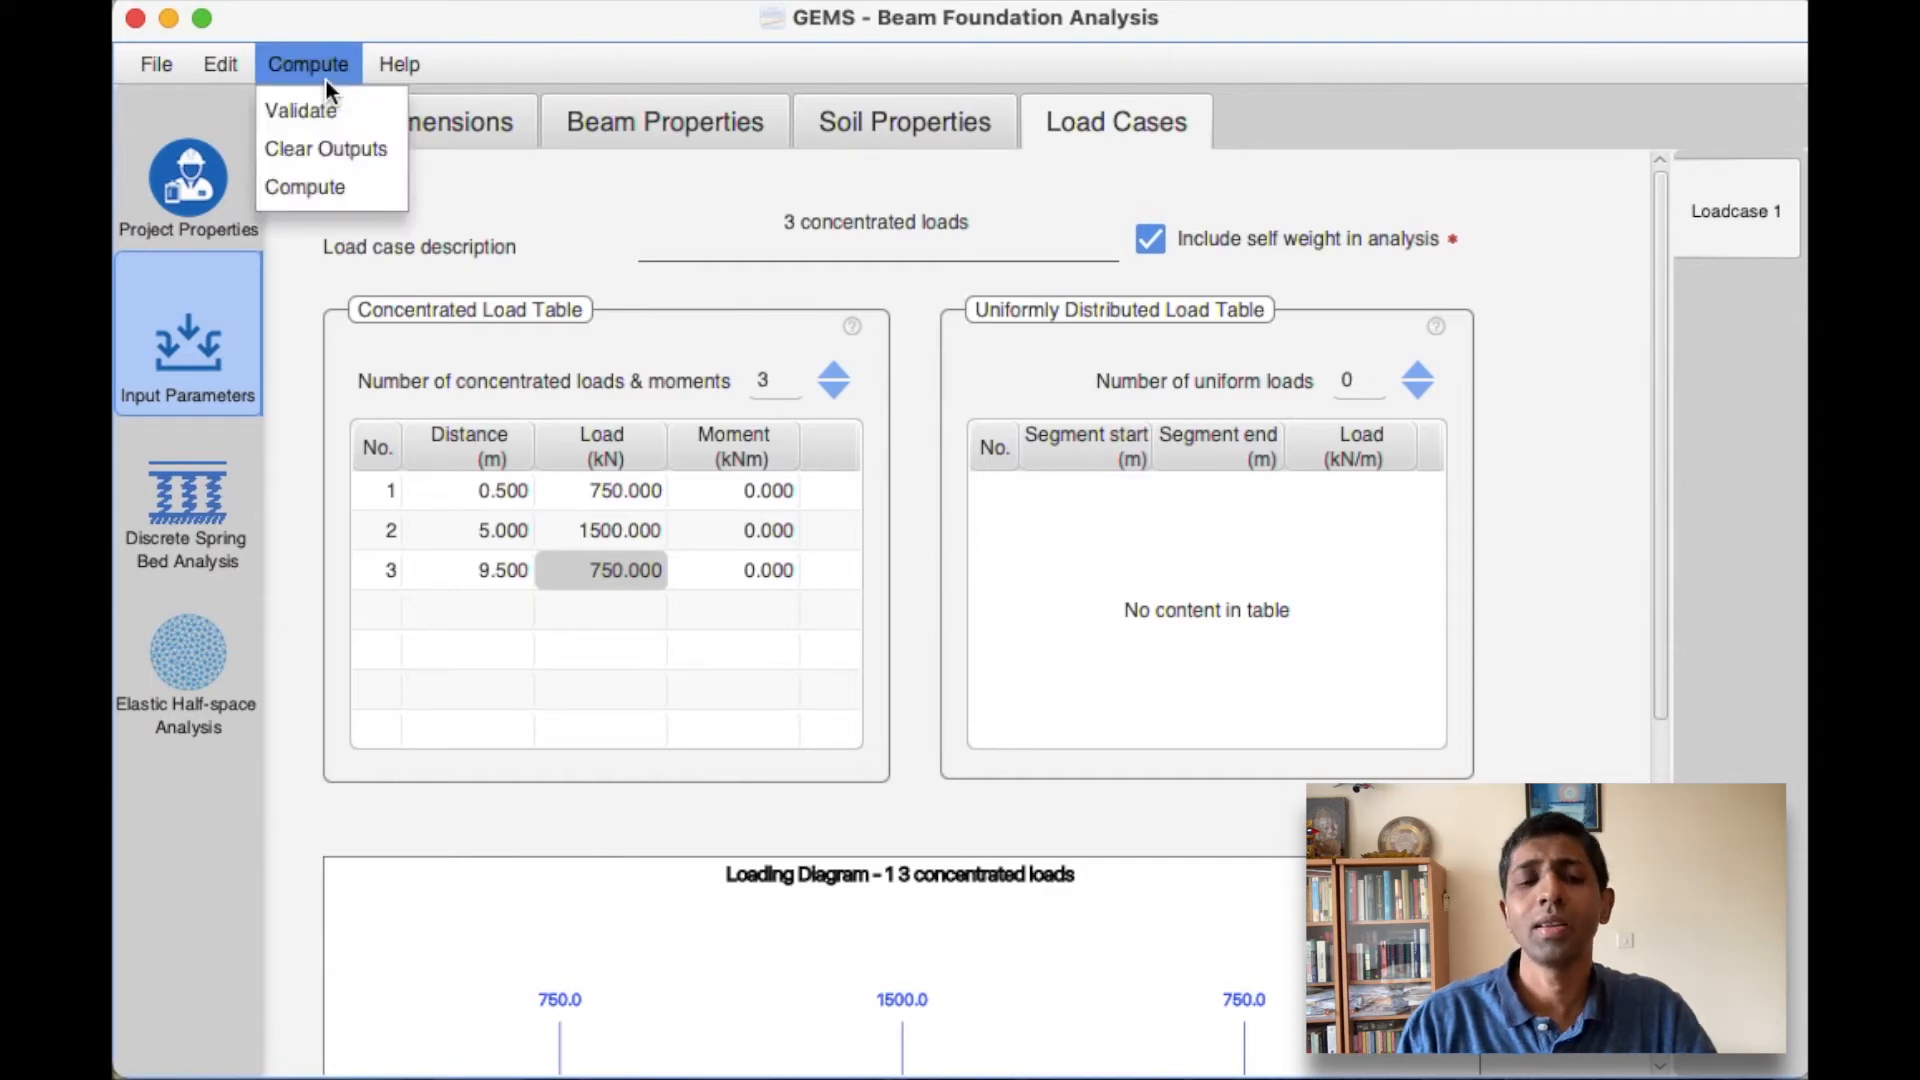
left_click(326, 148)
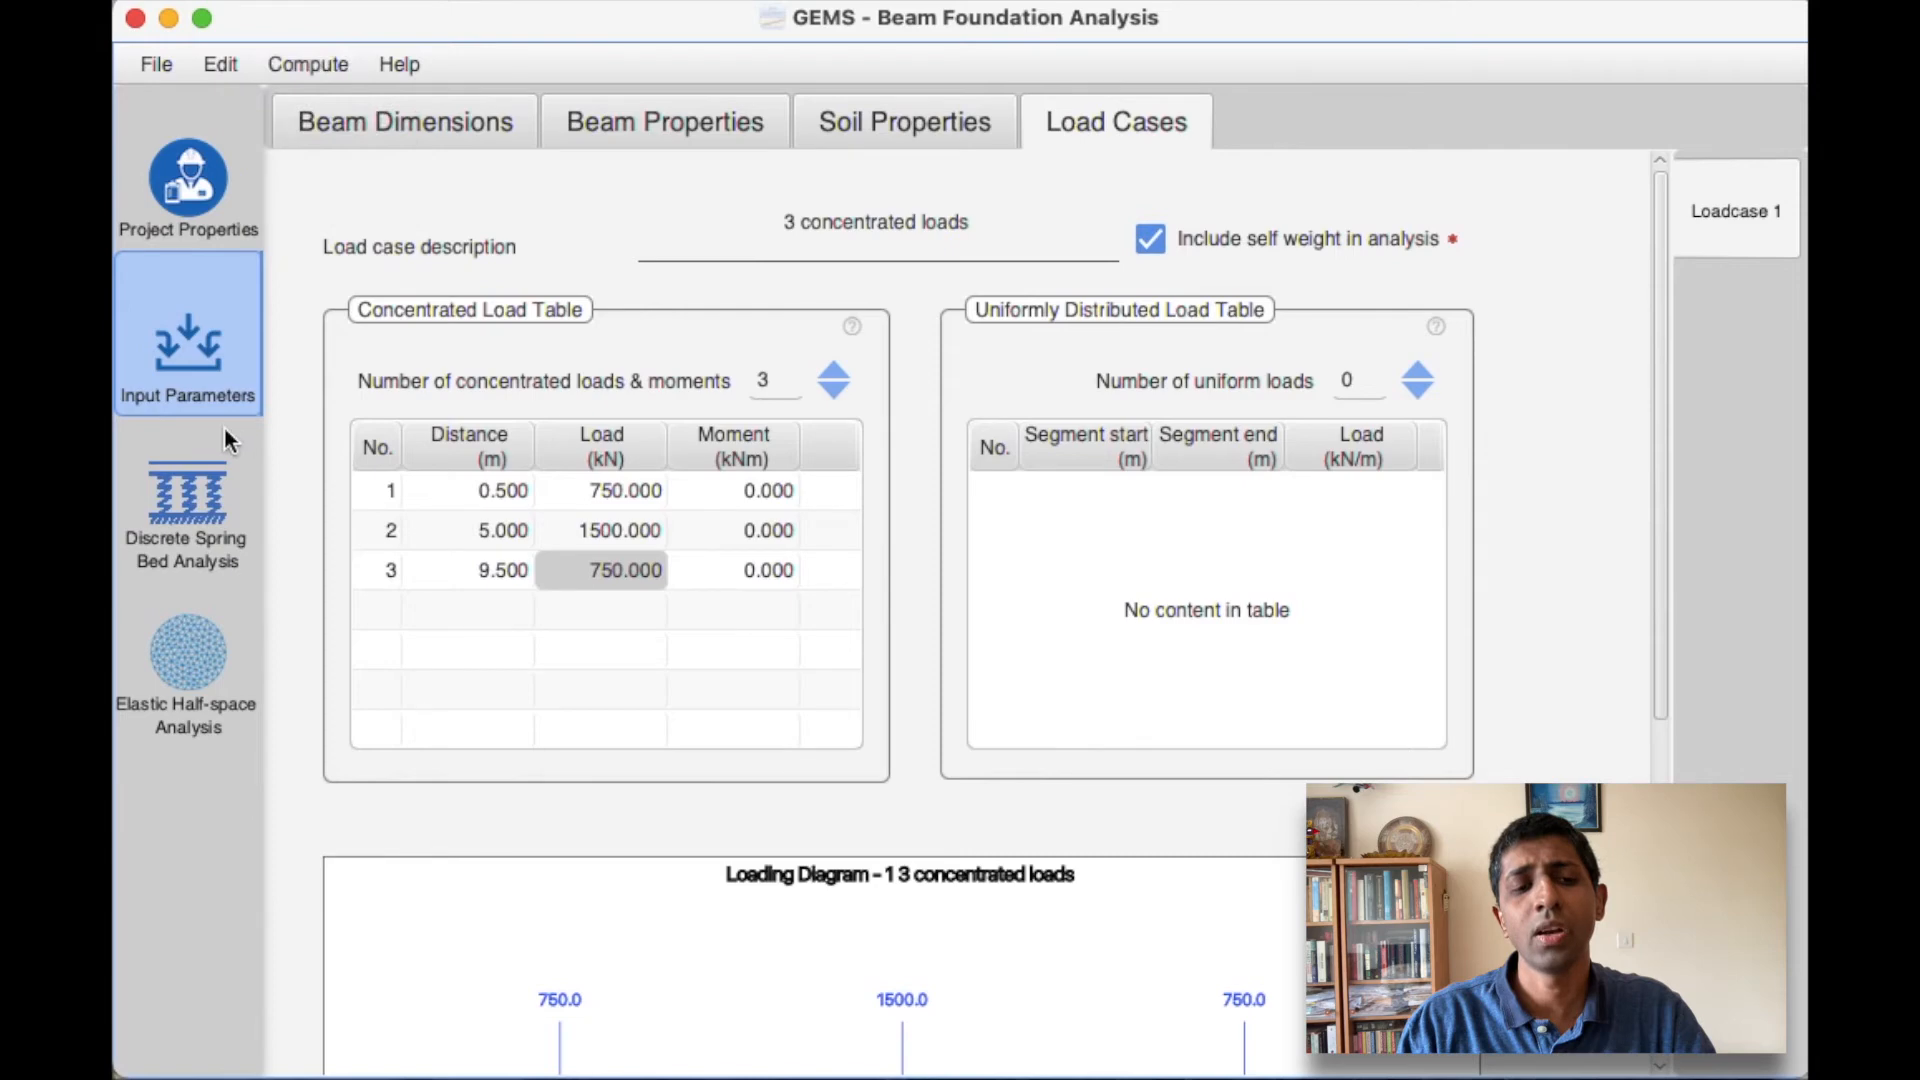
left_click(207, 525)
left_click(190, 674)
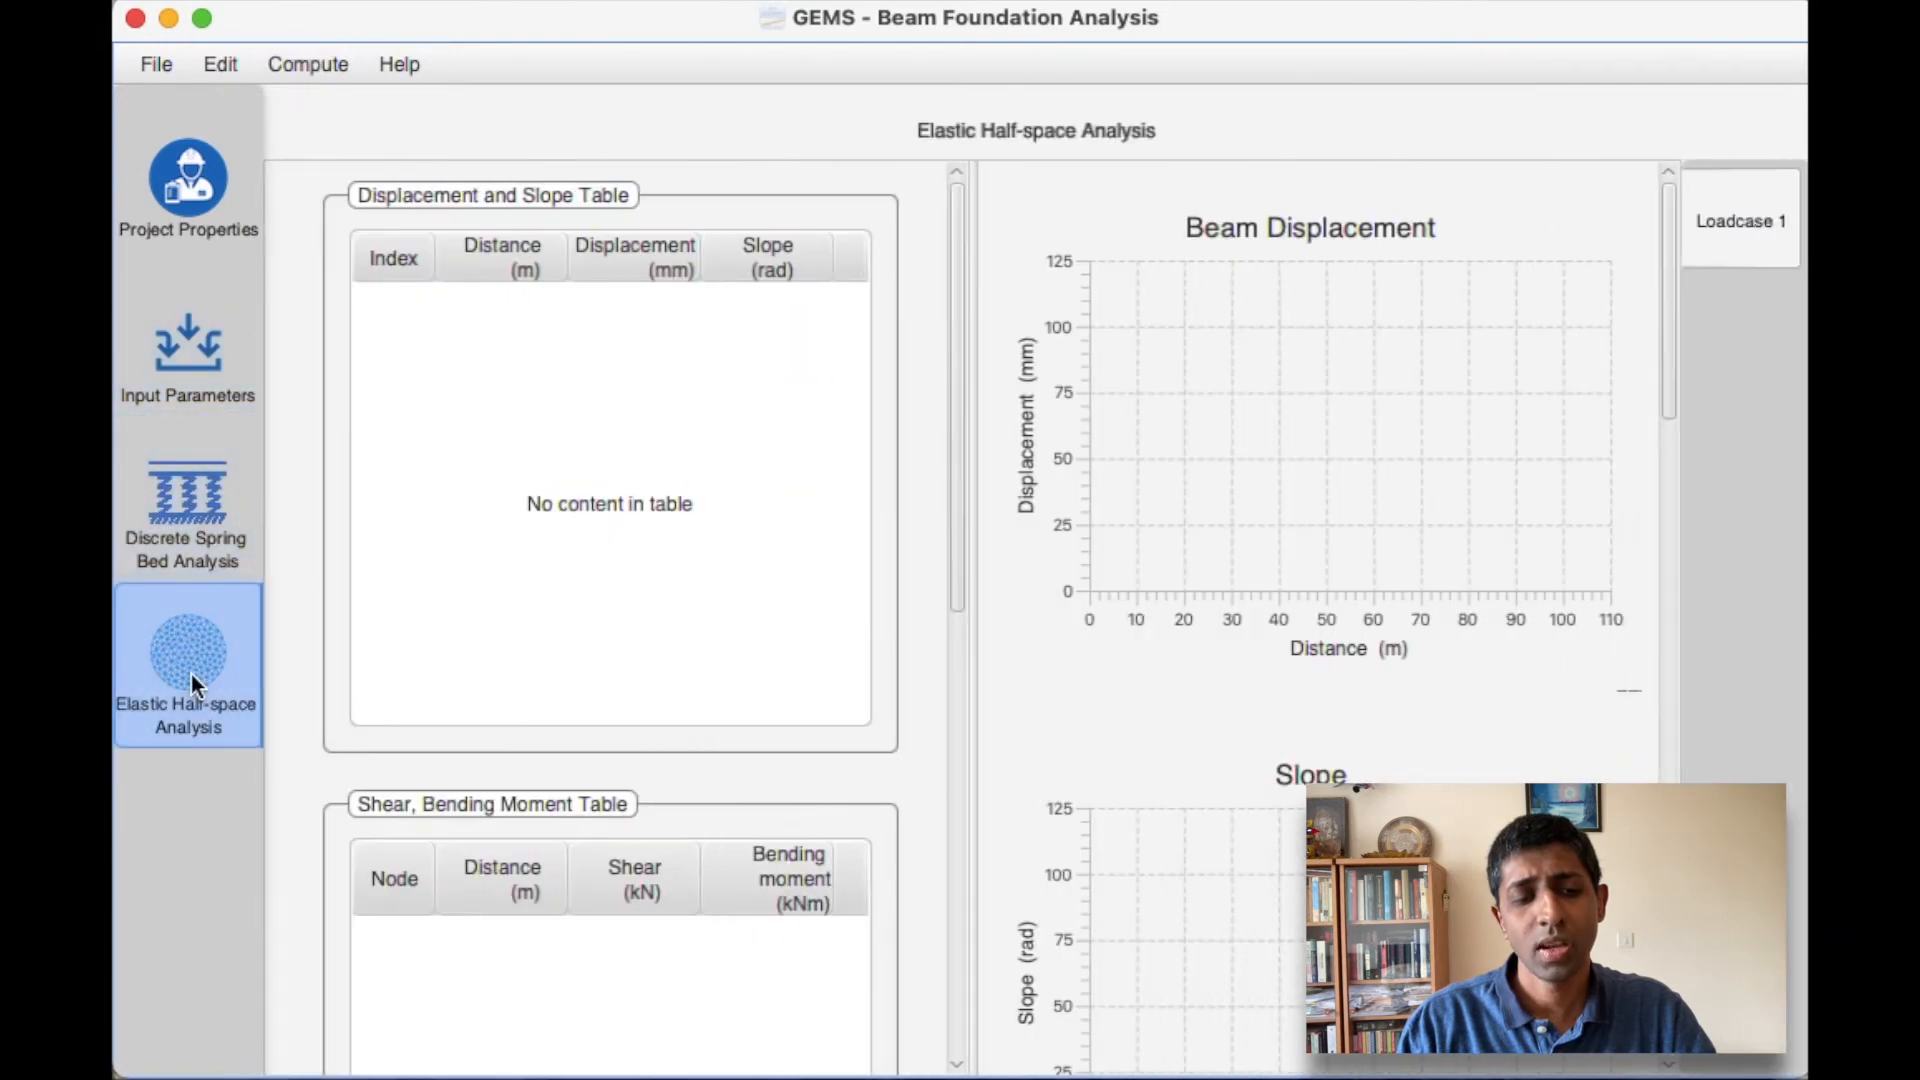
left_click(168, 520)
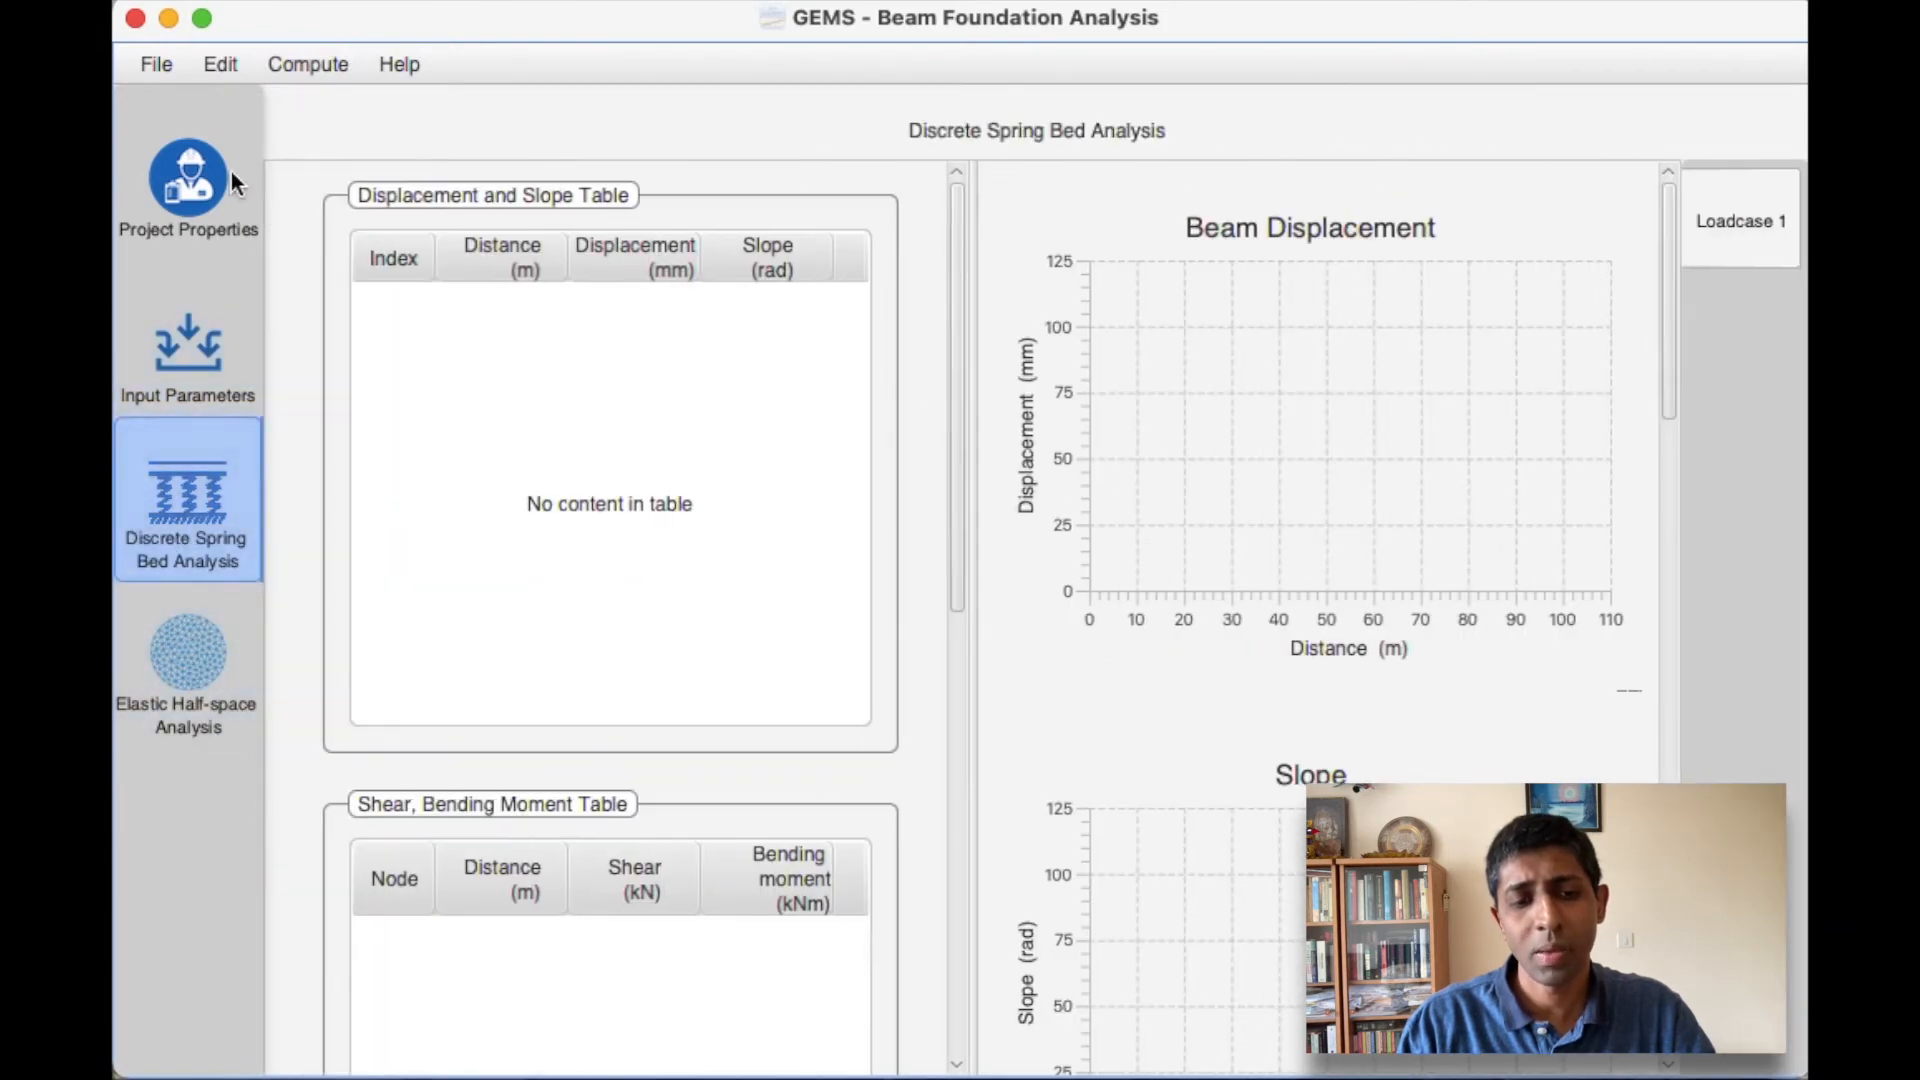
Validate the input parameters and compute the beam foundation analysis
left_click(302, 68)
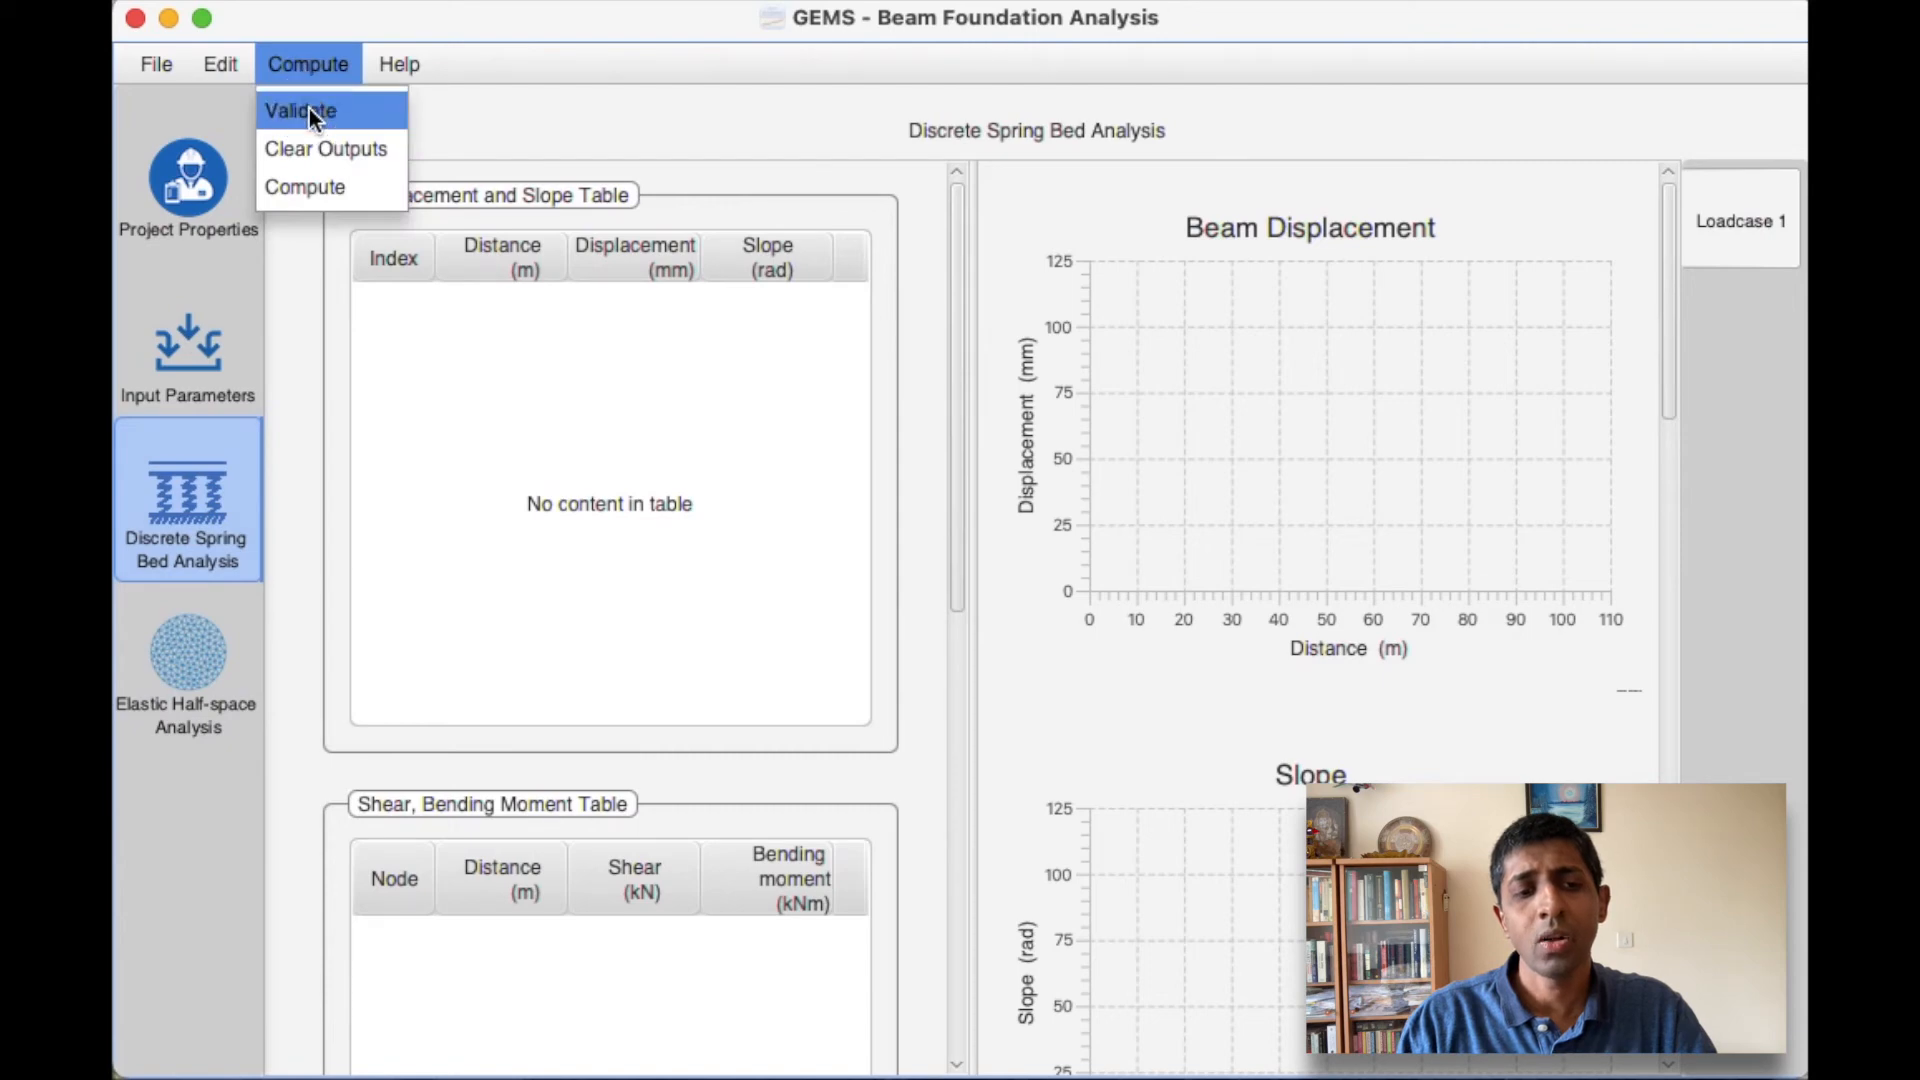
left_click(309, 108)
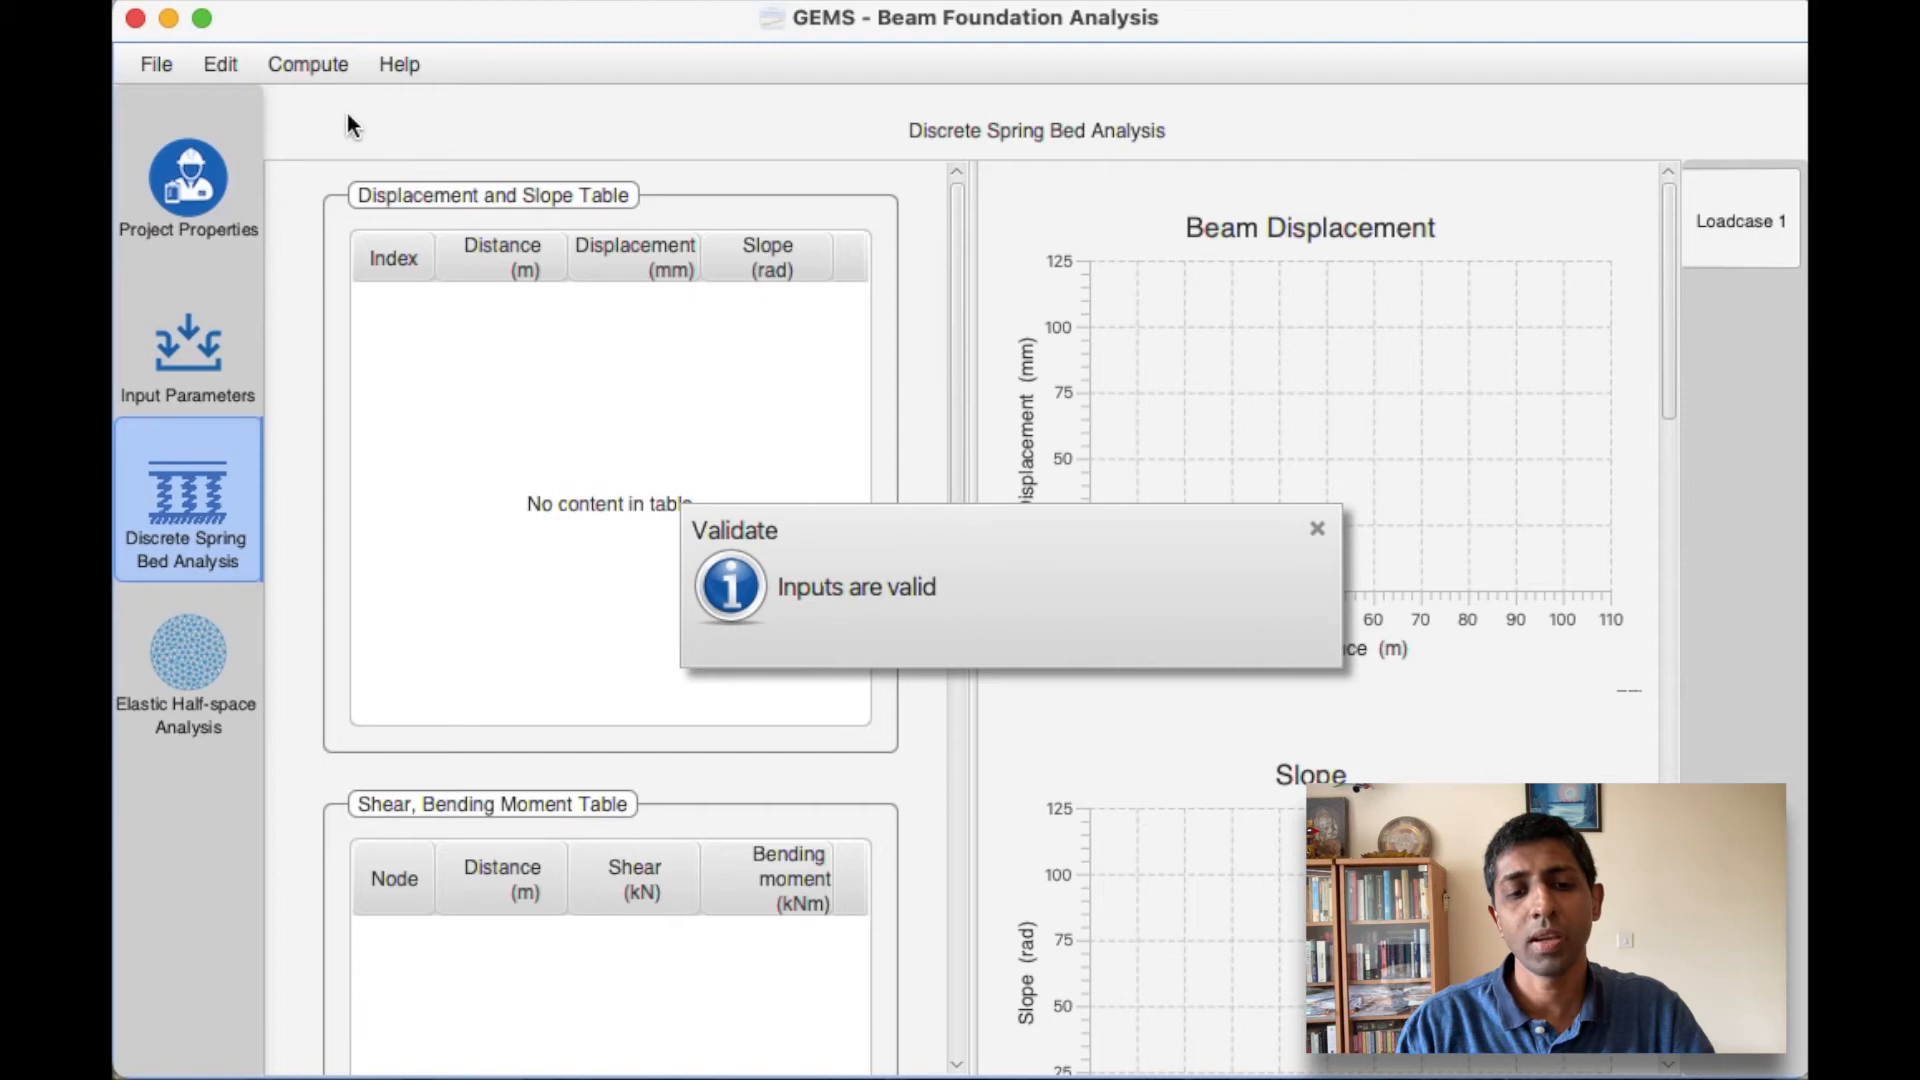
left_click(310, 66)
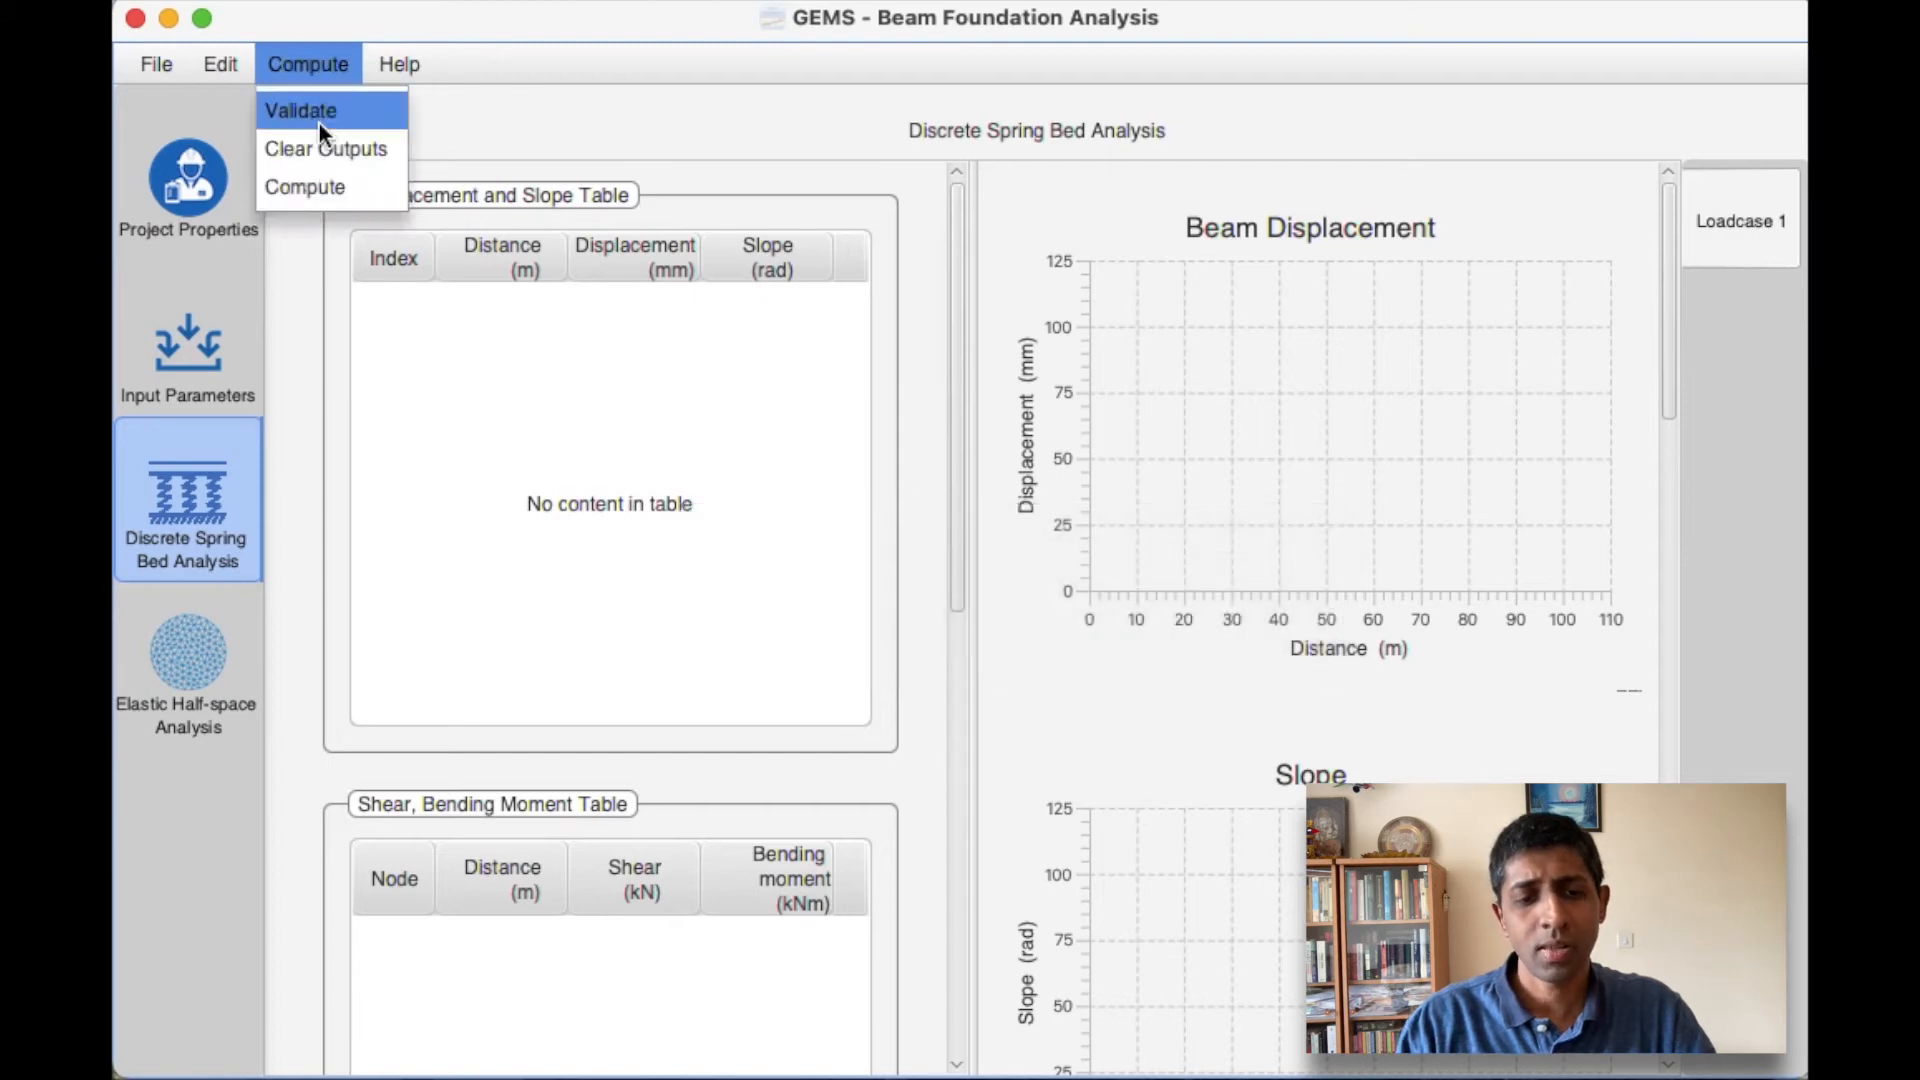
left_click(327, 187)
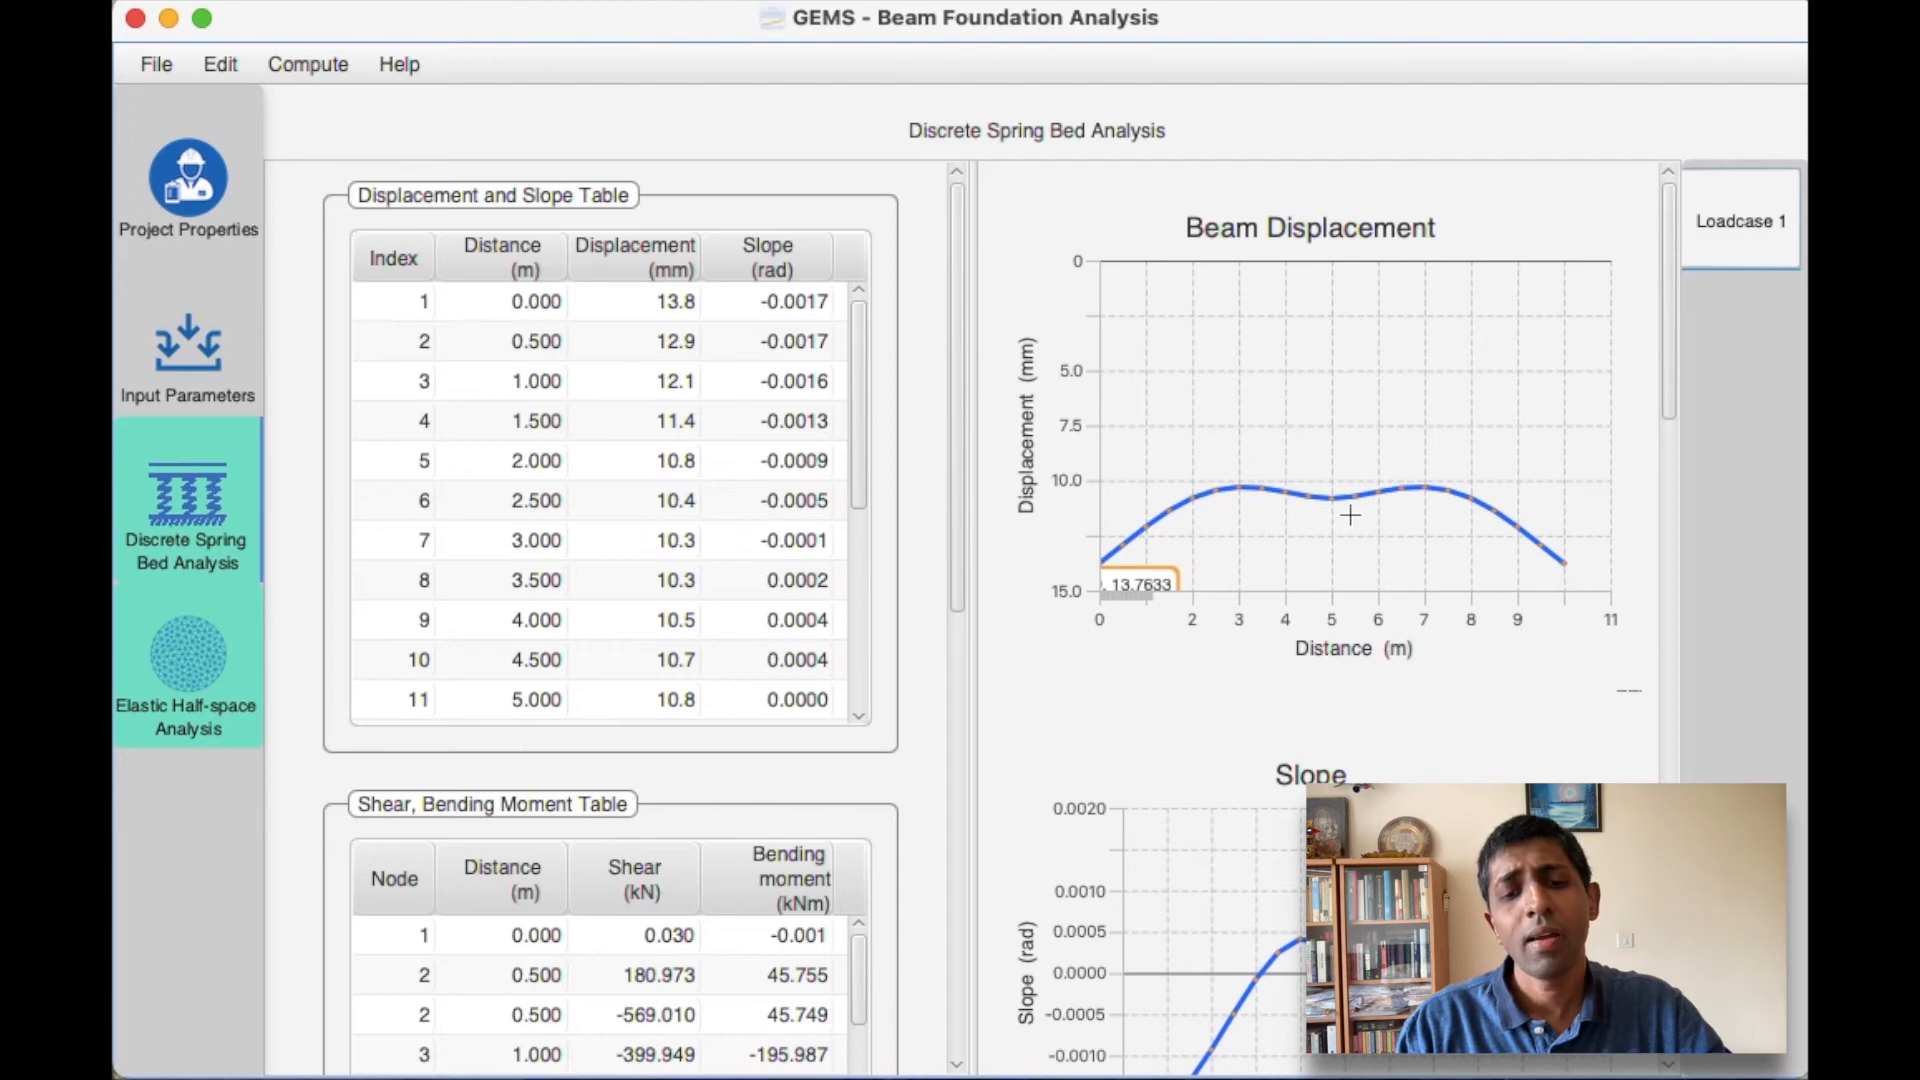
Review the Discrete Spring Bed charts from beam displacement through slope, shear, bending moment and pressure to soil reaction
mouse_move(1331, 497)
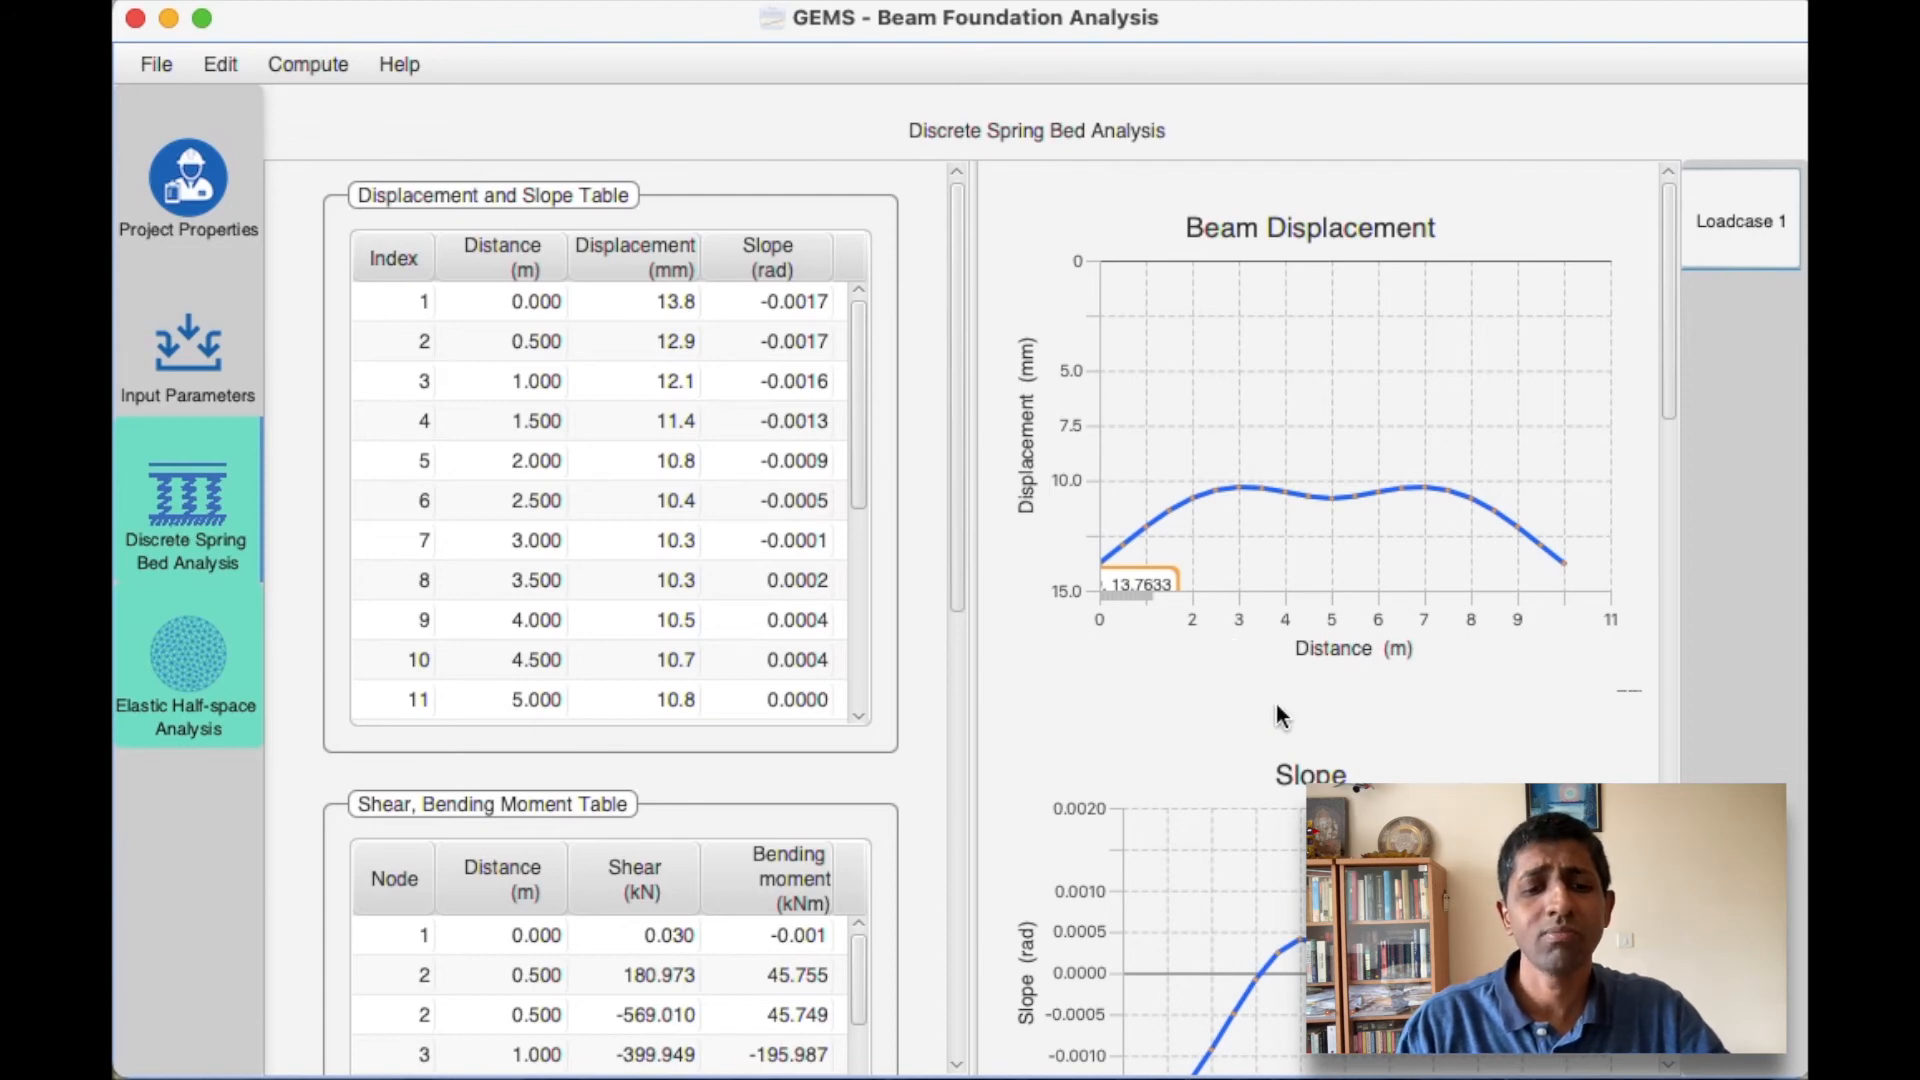
scroll(1312, 682, "down", 6)
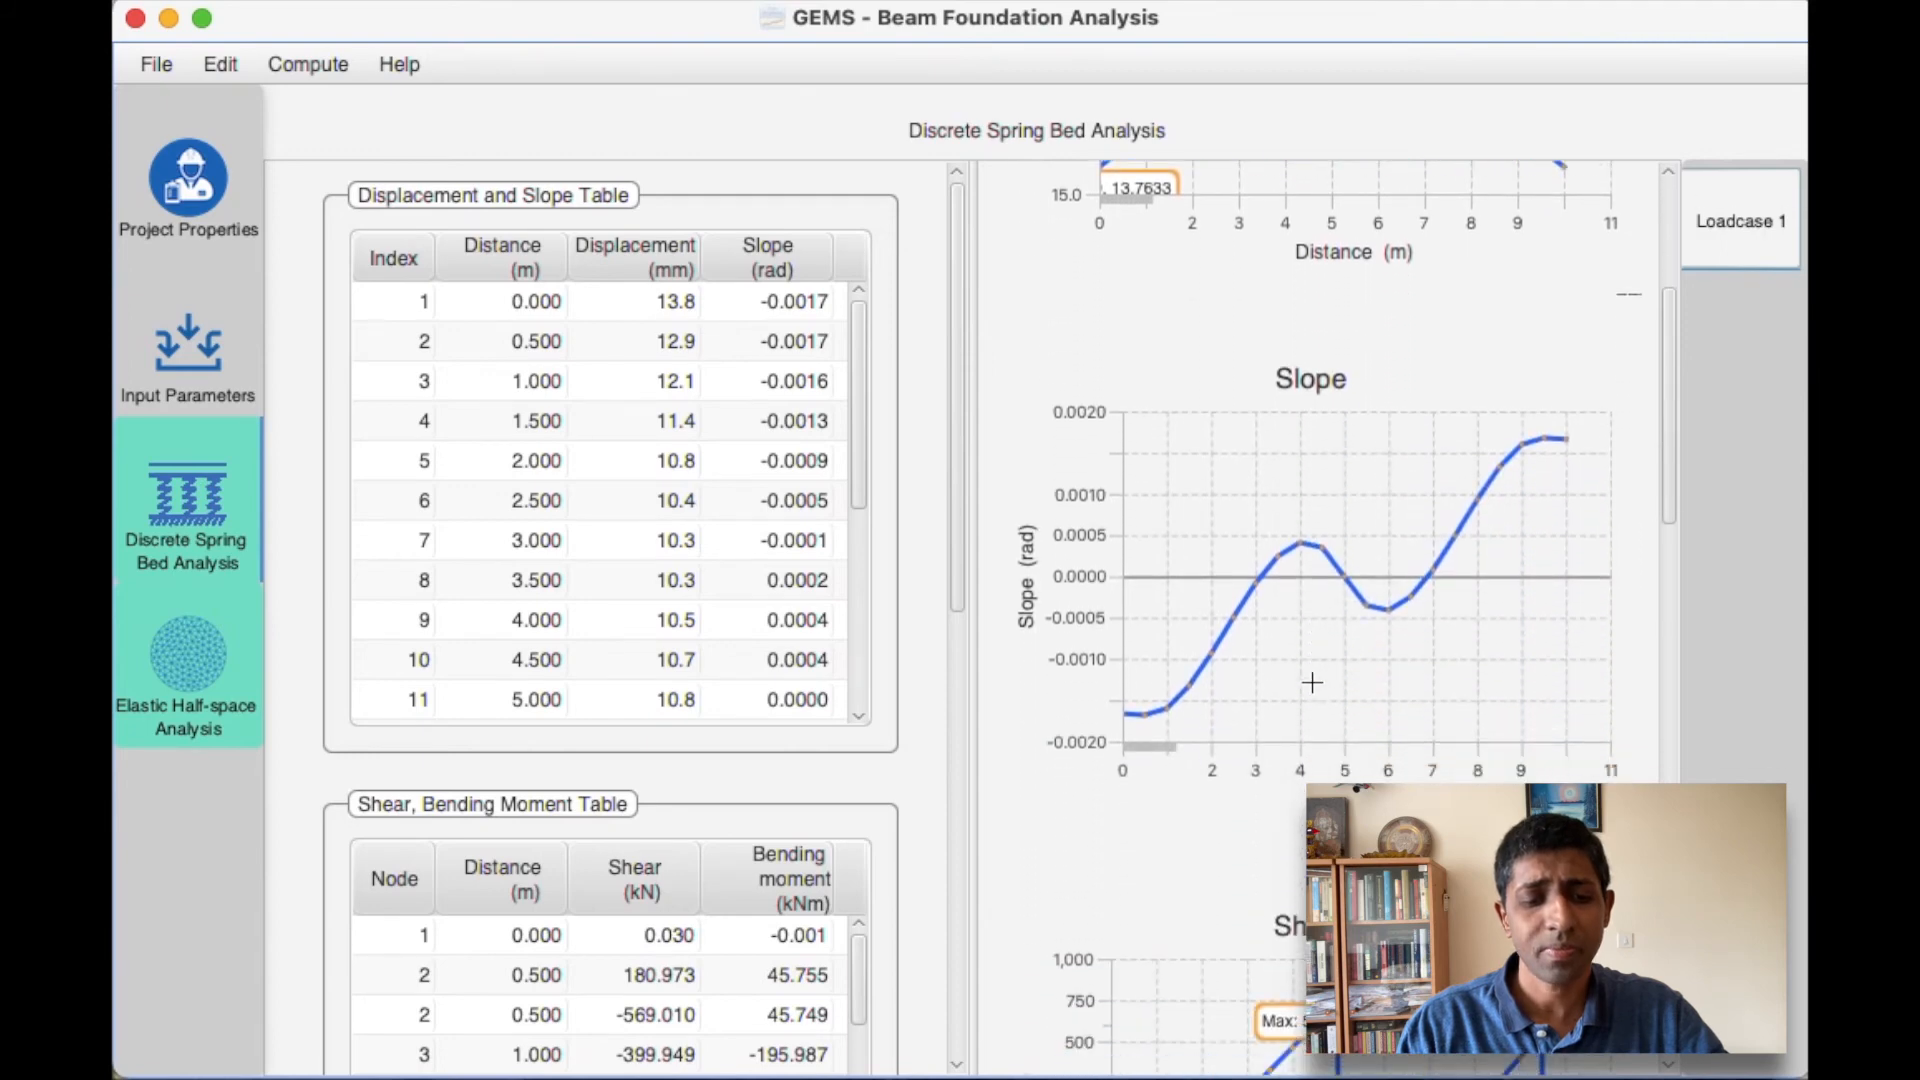
scroll(1312, 682, "down", 1)
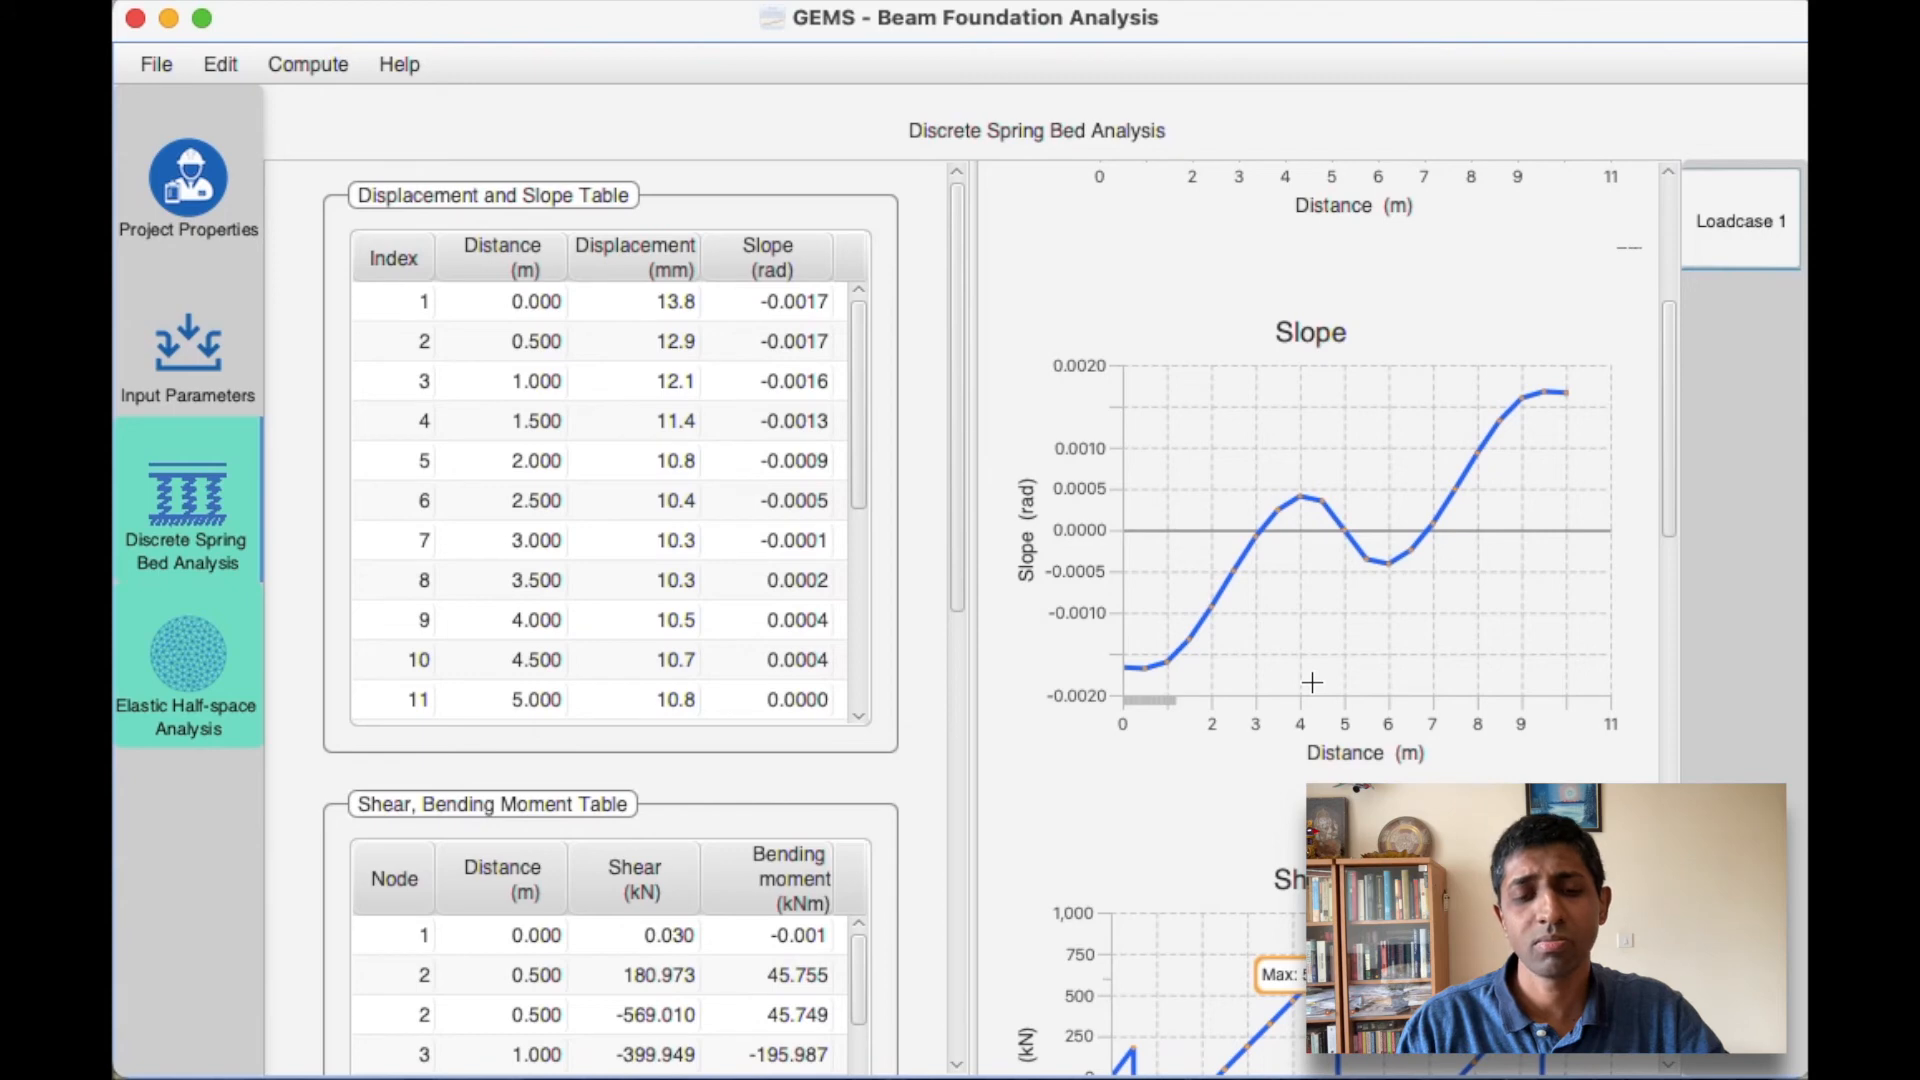
scroll(1312, 682, "down", 10)
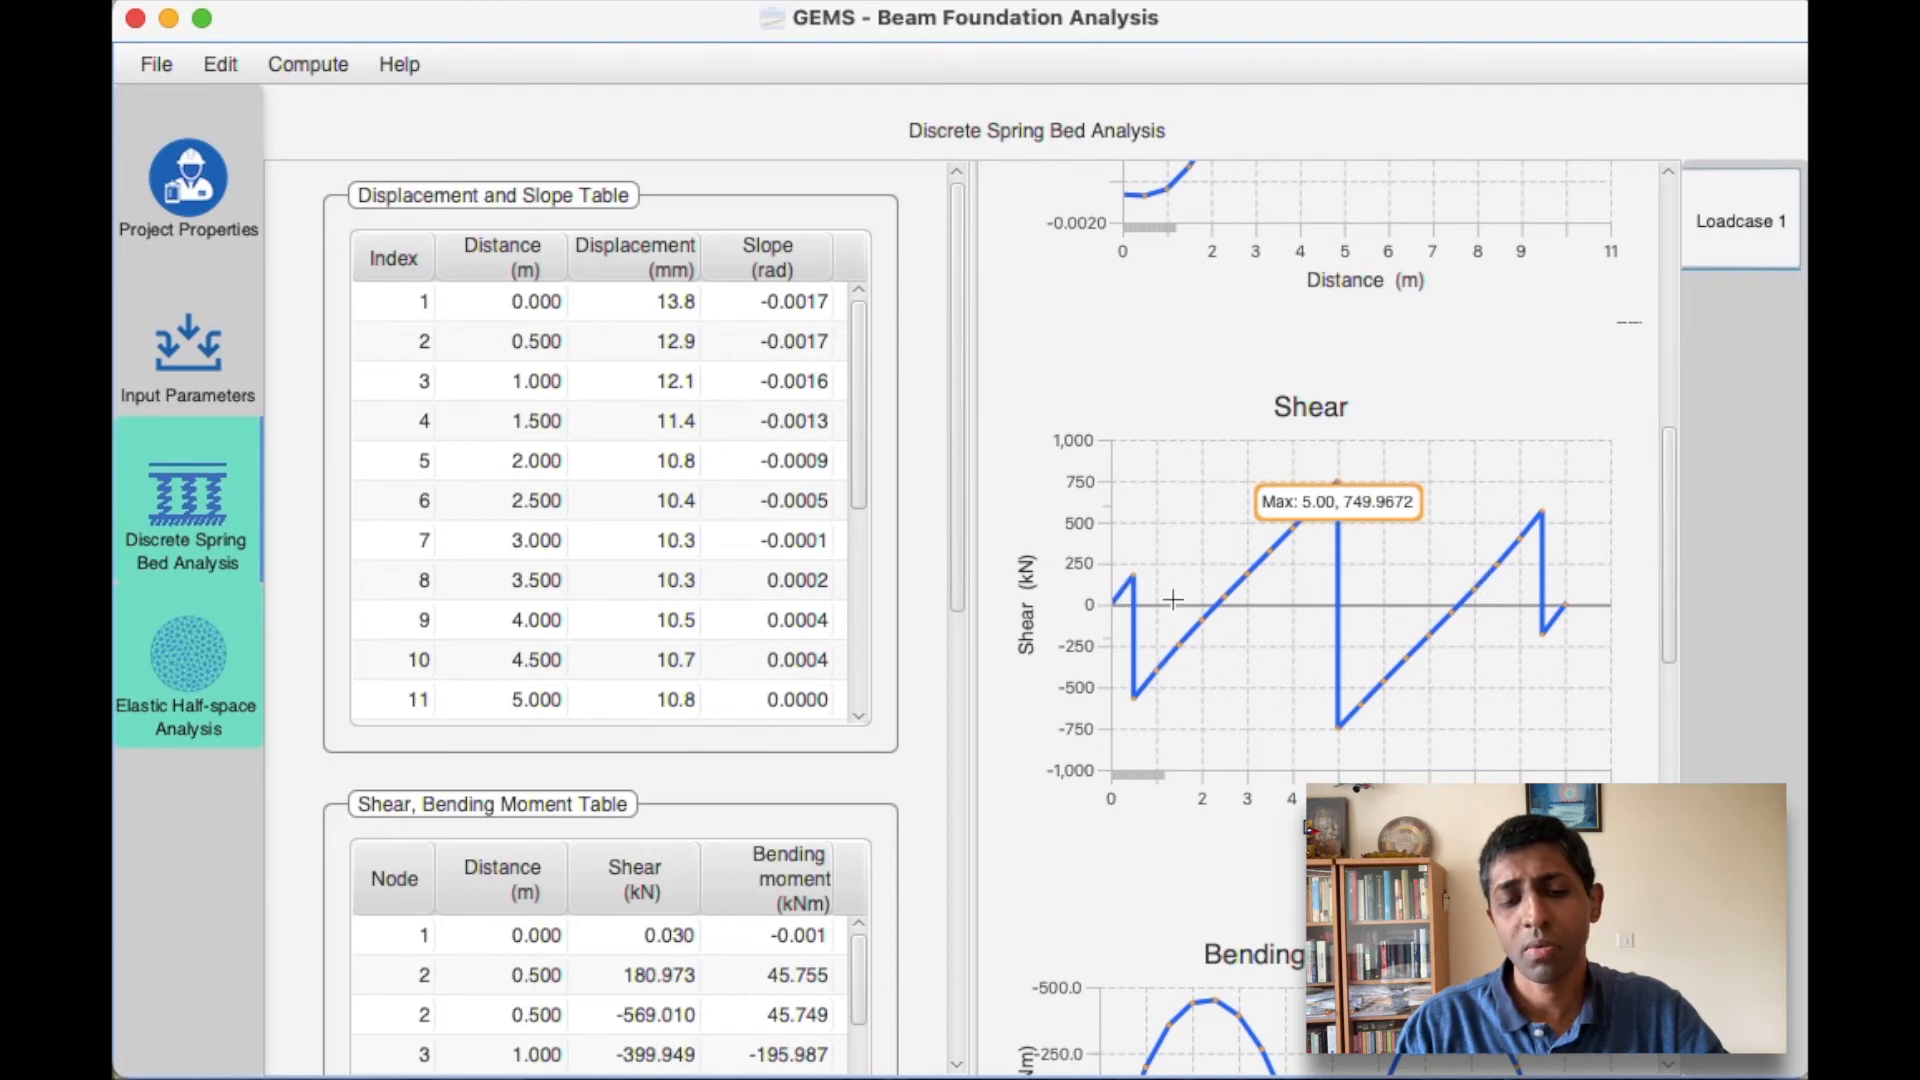
scroll(1417, 670, "down", 5)
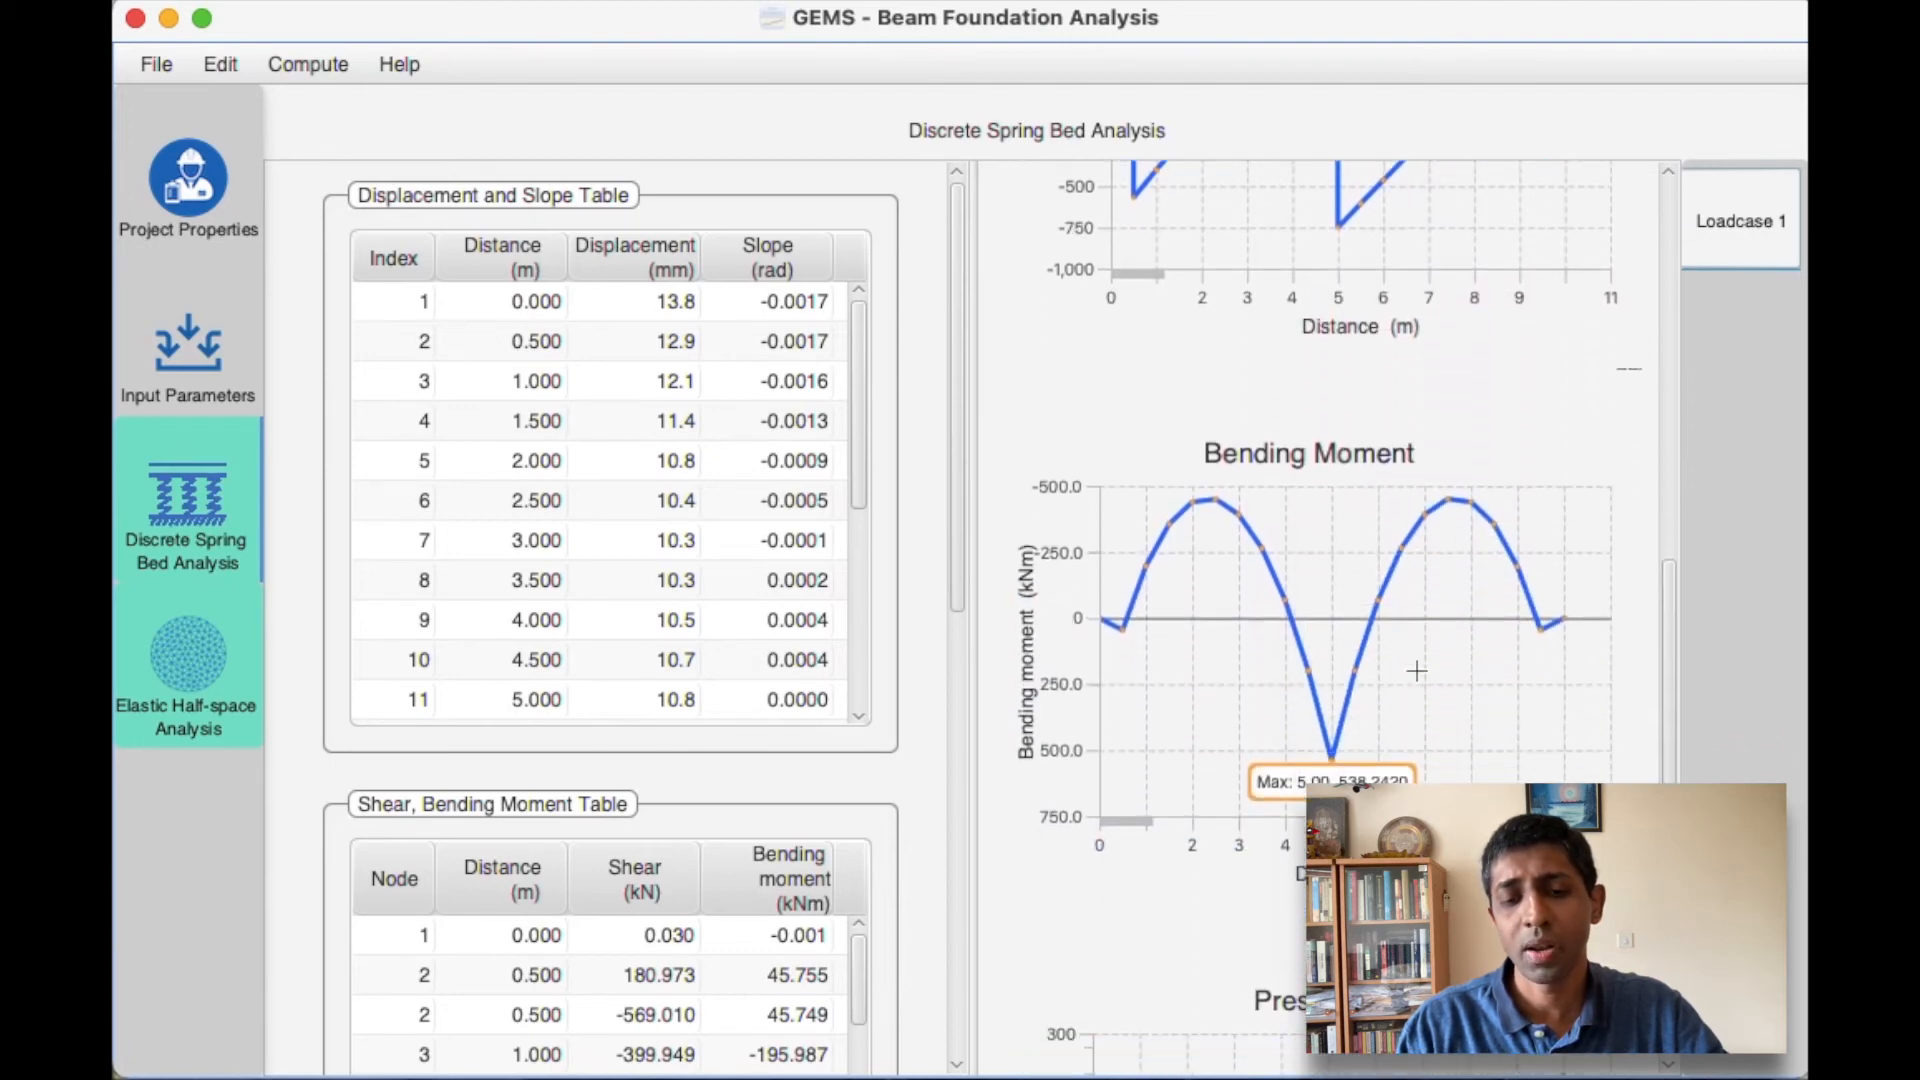
scroll(1417, 670, "down", 2)
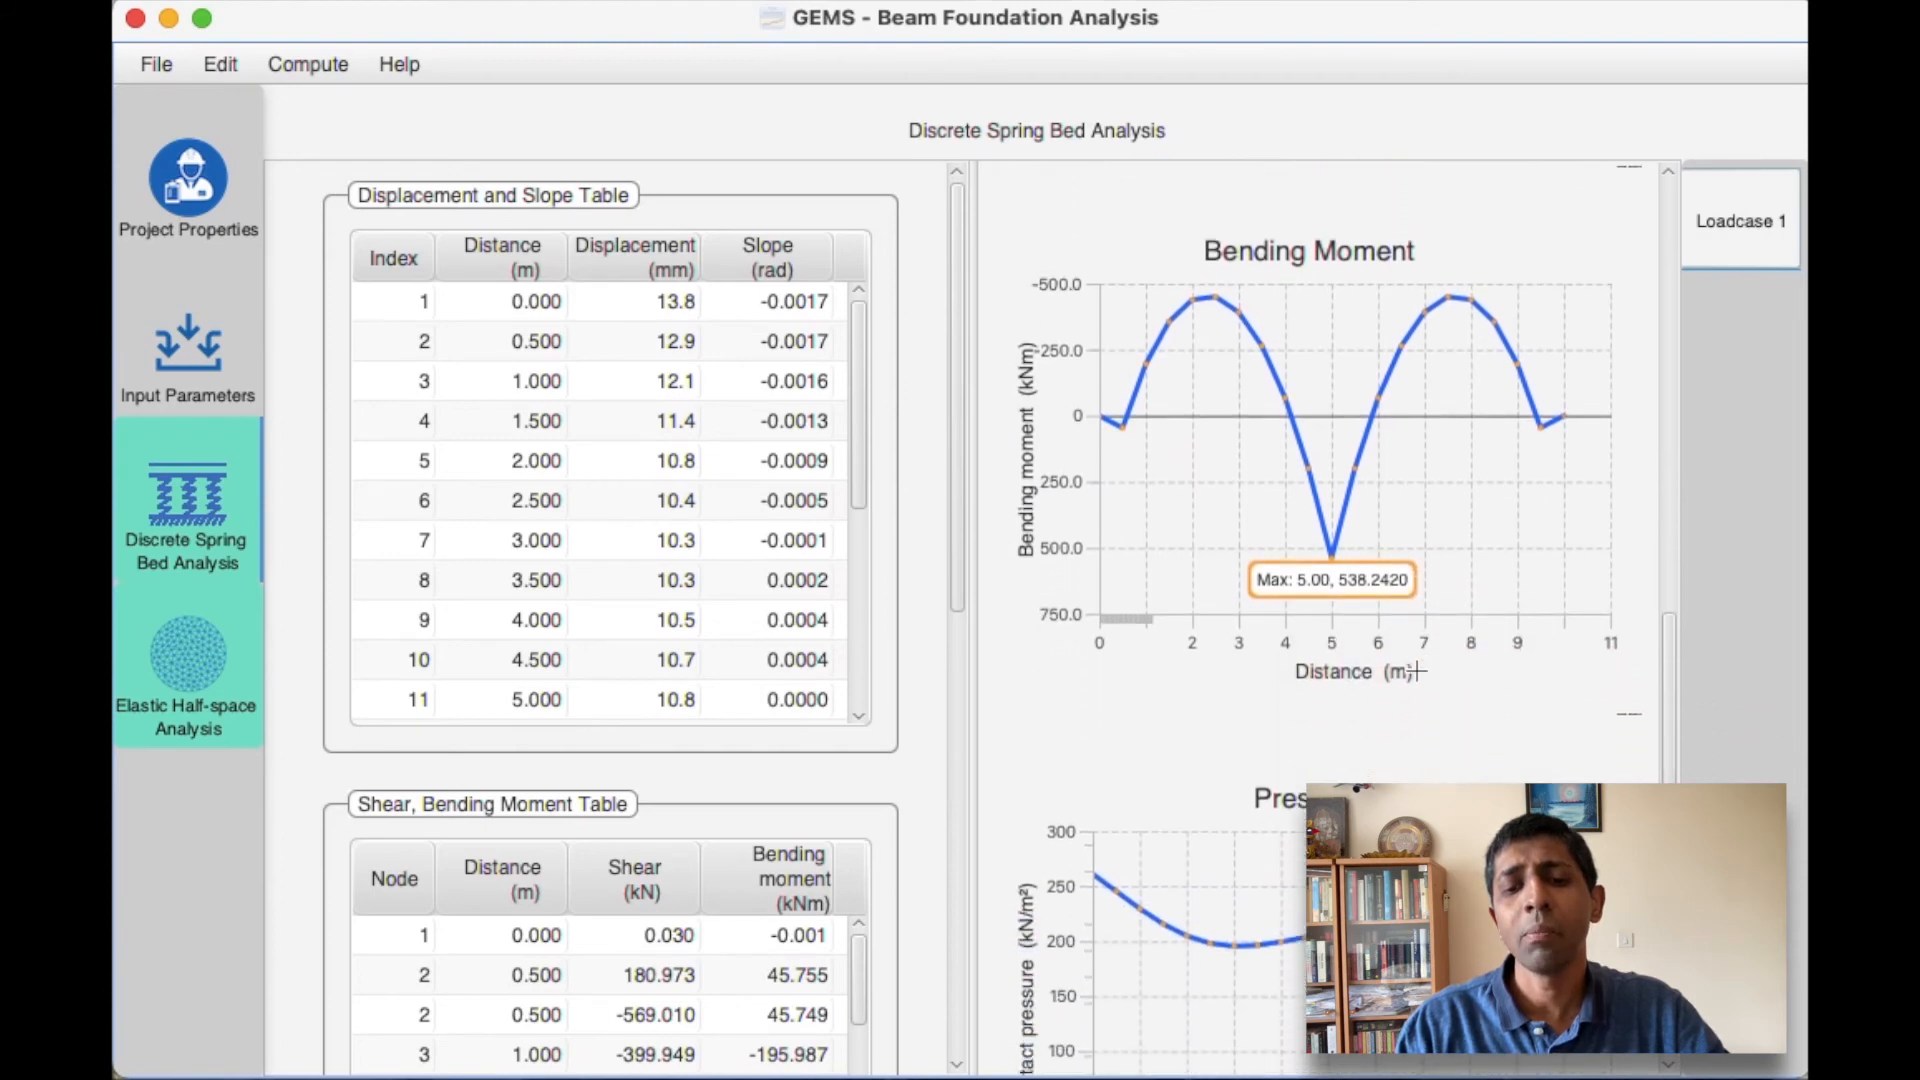
scroll(1417, 670, "down", 4)
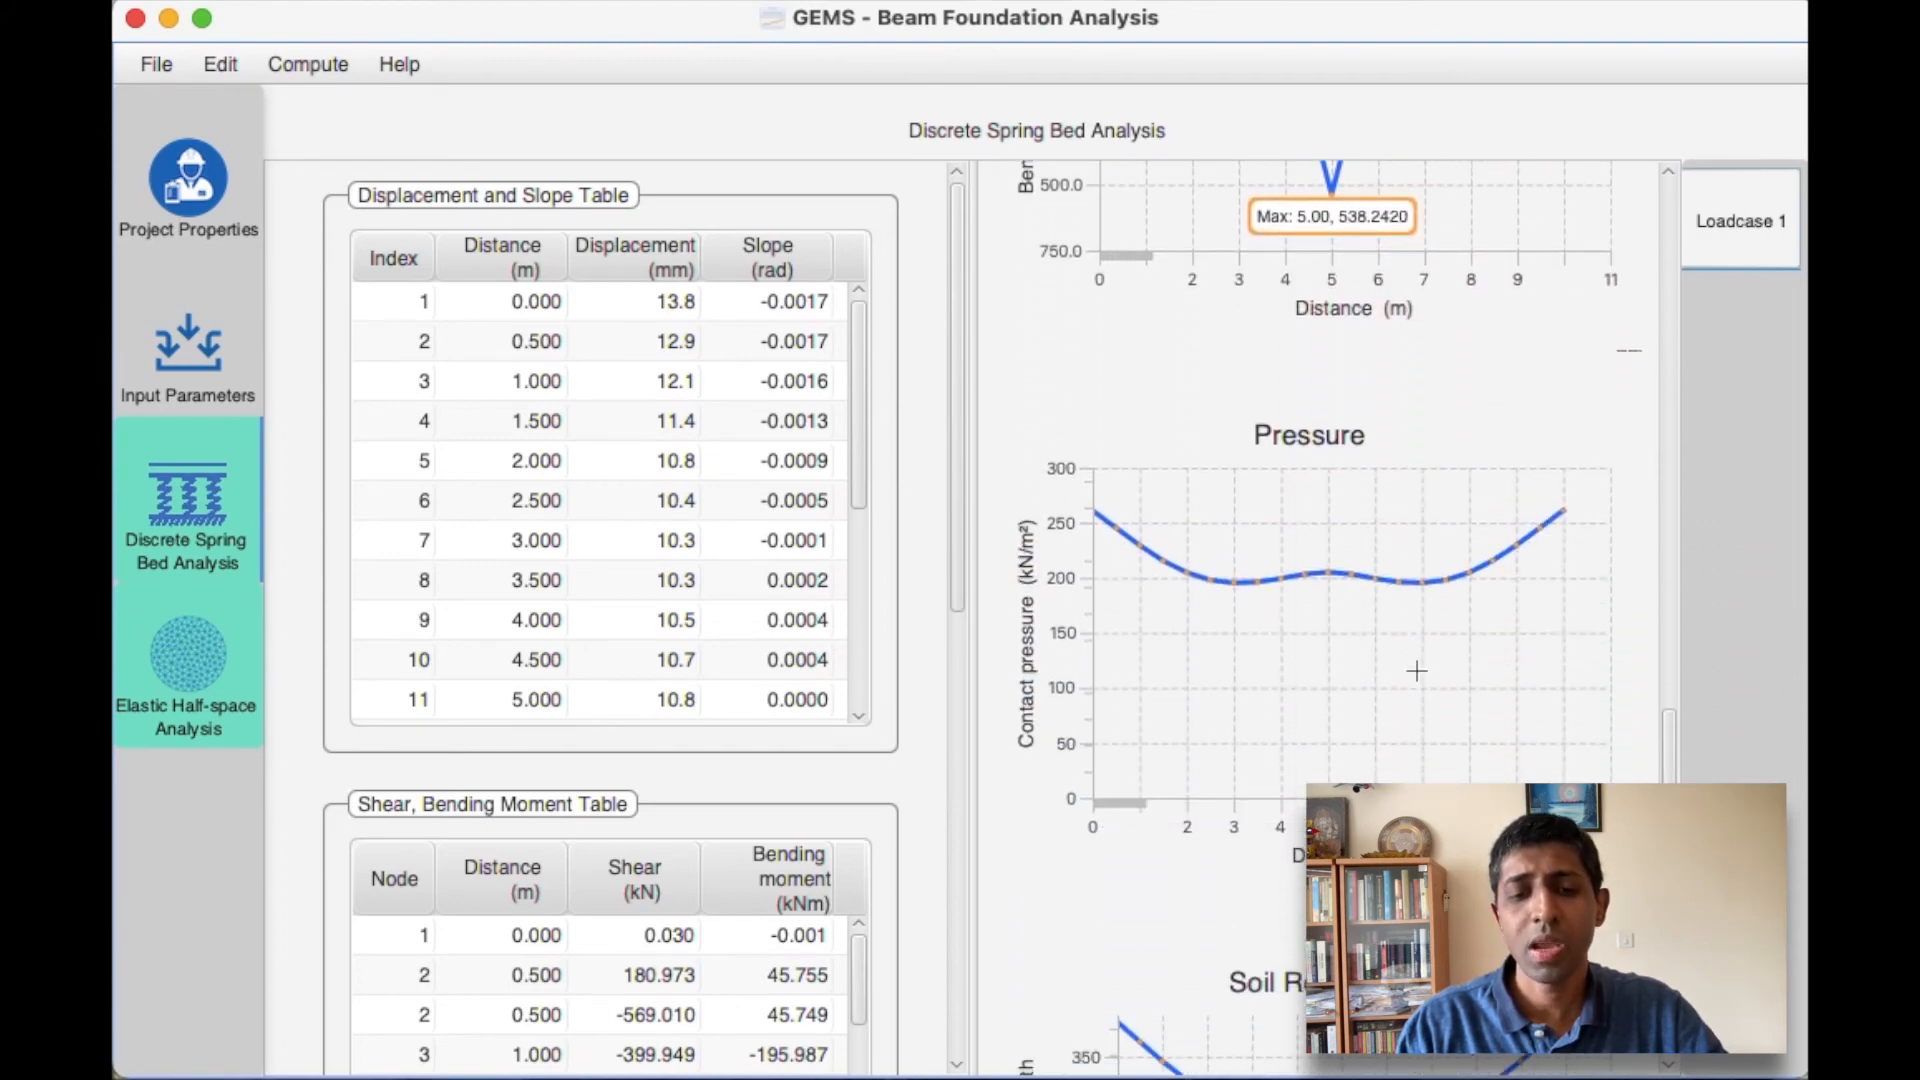
scroll(1417, 670, "down", 2)
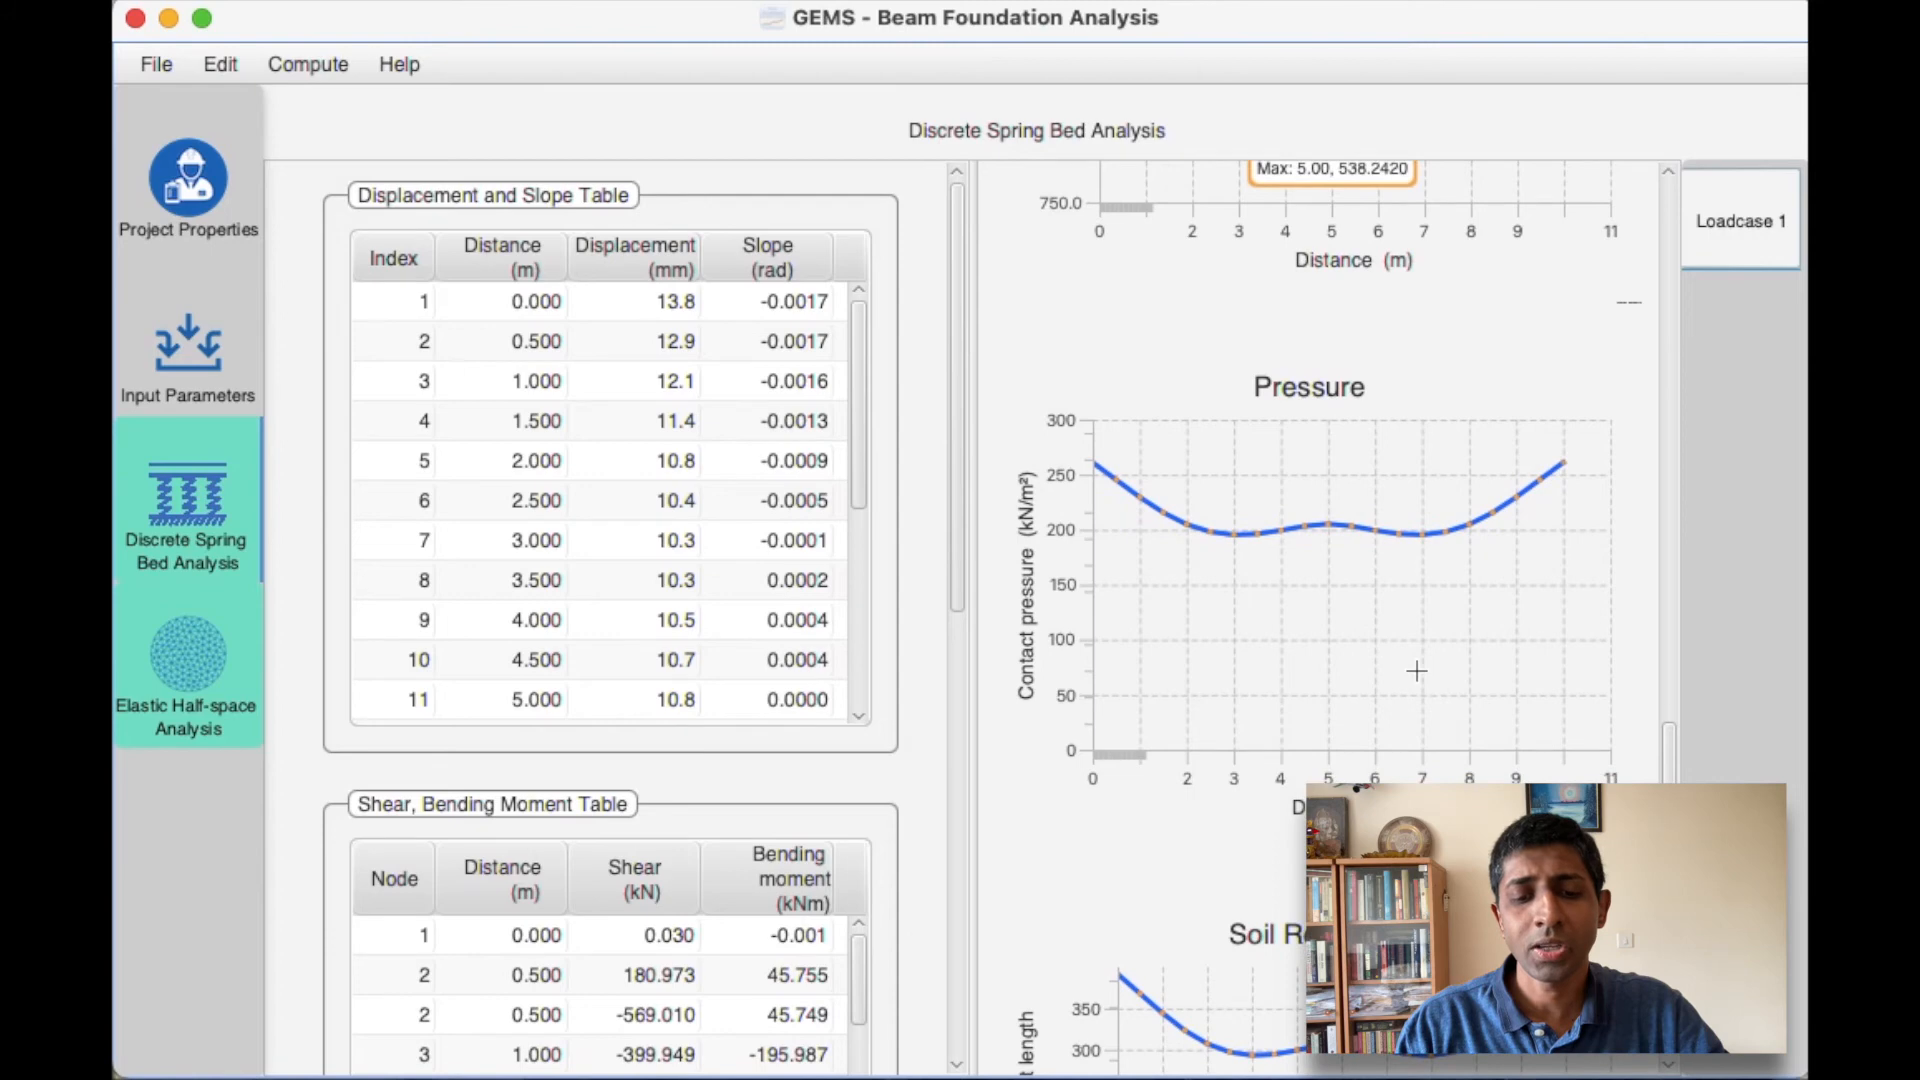
scroll(1417, 670, "down", 2)
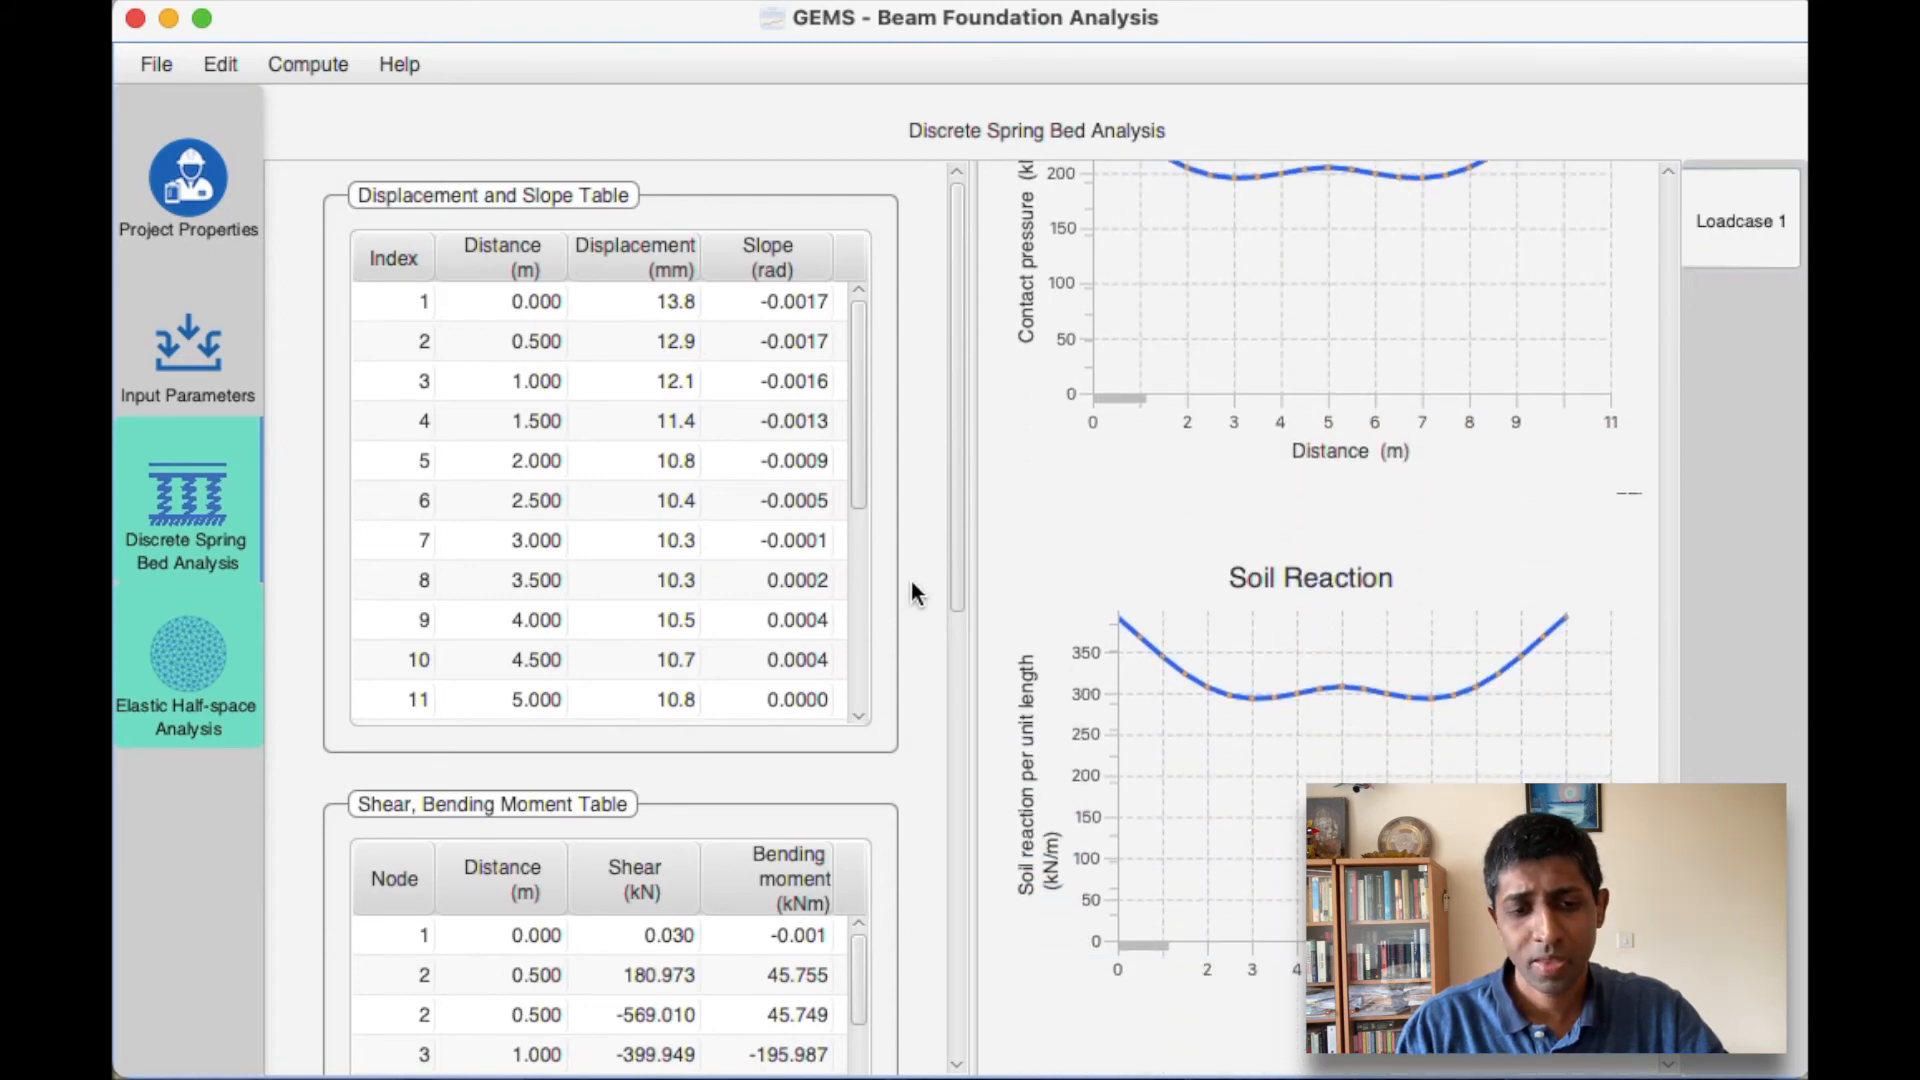
Look through the Discrete Spring Bed result tables for displacement and slope, shear and bending moment, and pressure
scroll(910, 579, "down", 2)
scroll(910, 590, "up", 1)
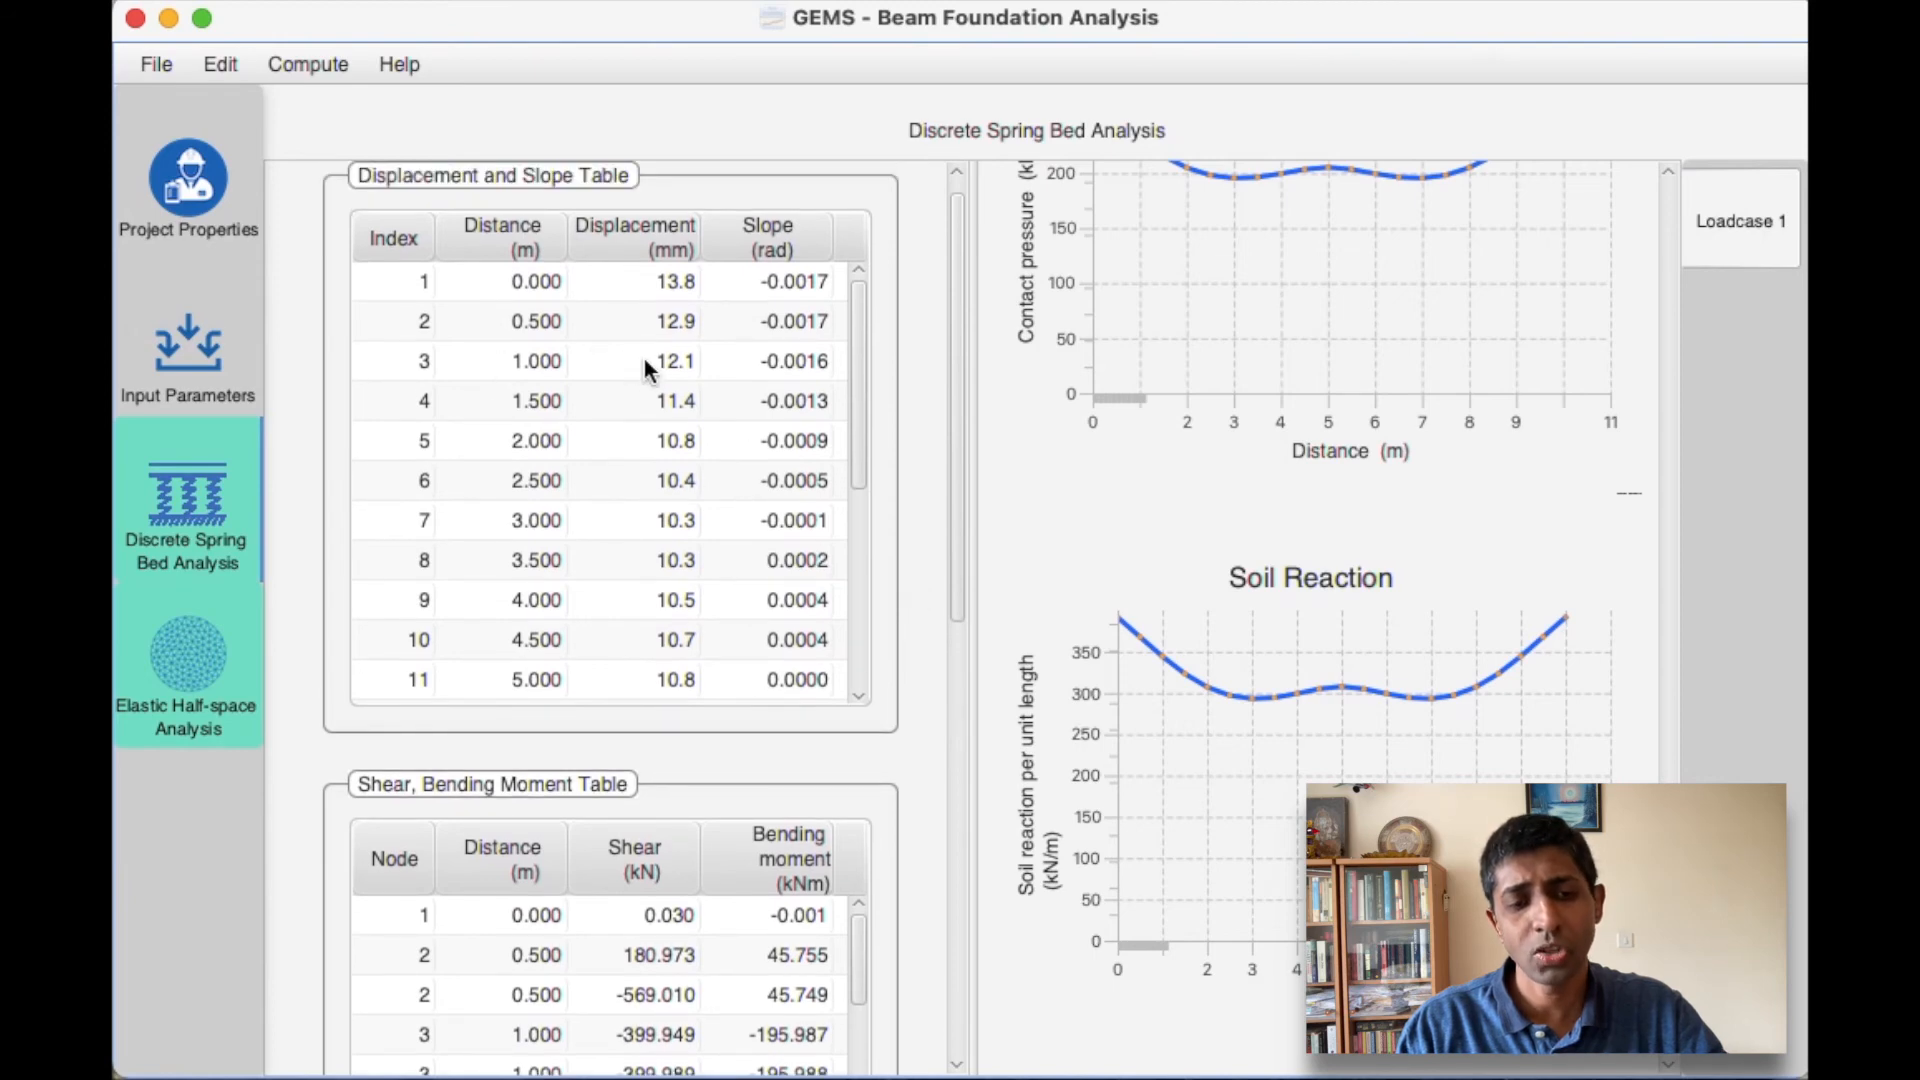
scroll(755, 388, "down", 3)
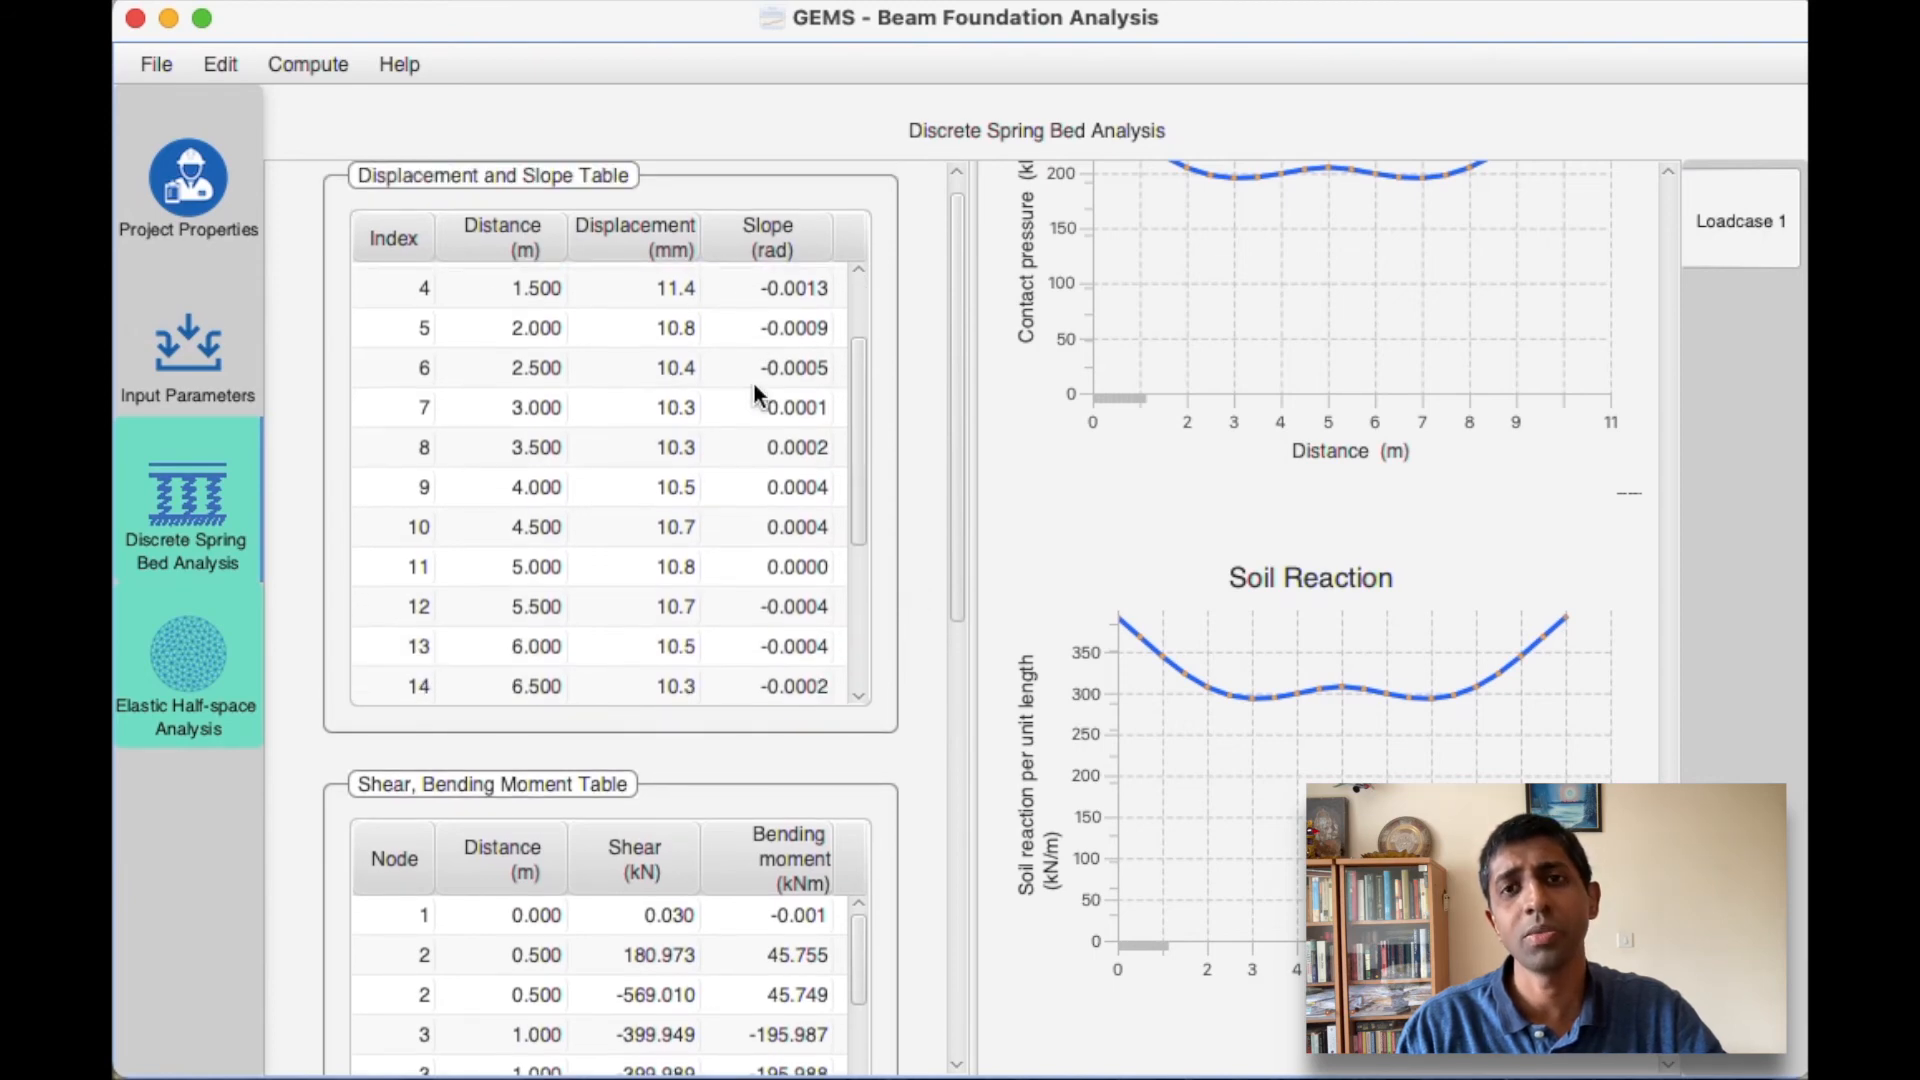
scroll(920, 576, "down", 10)
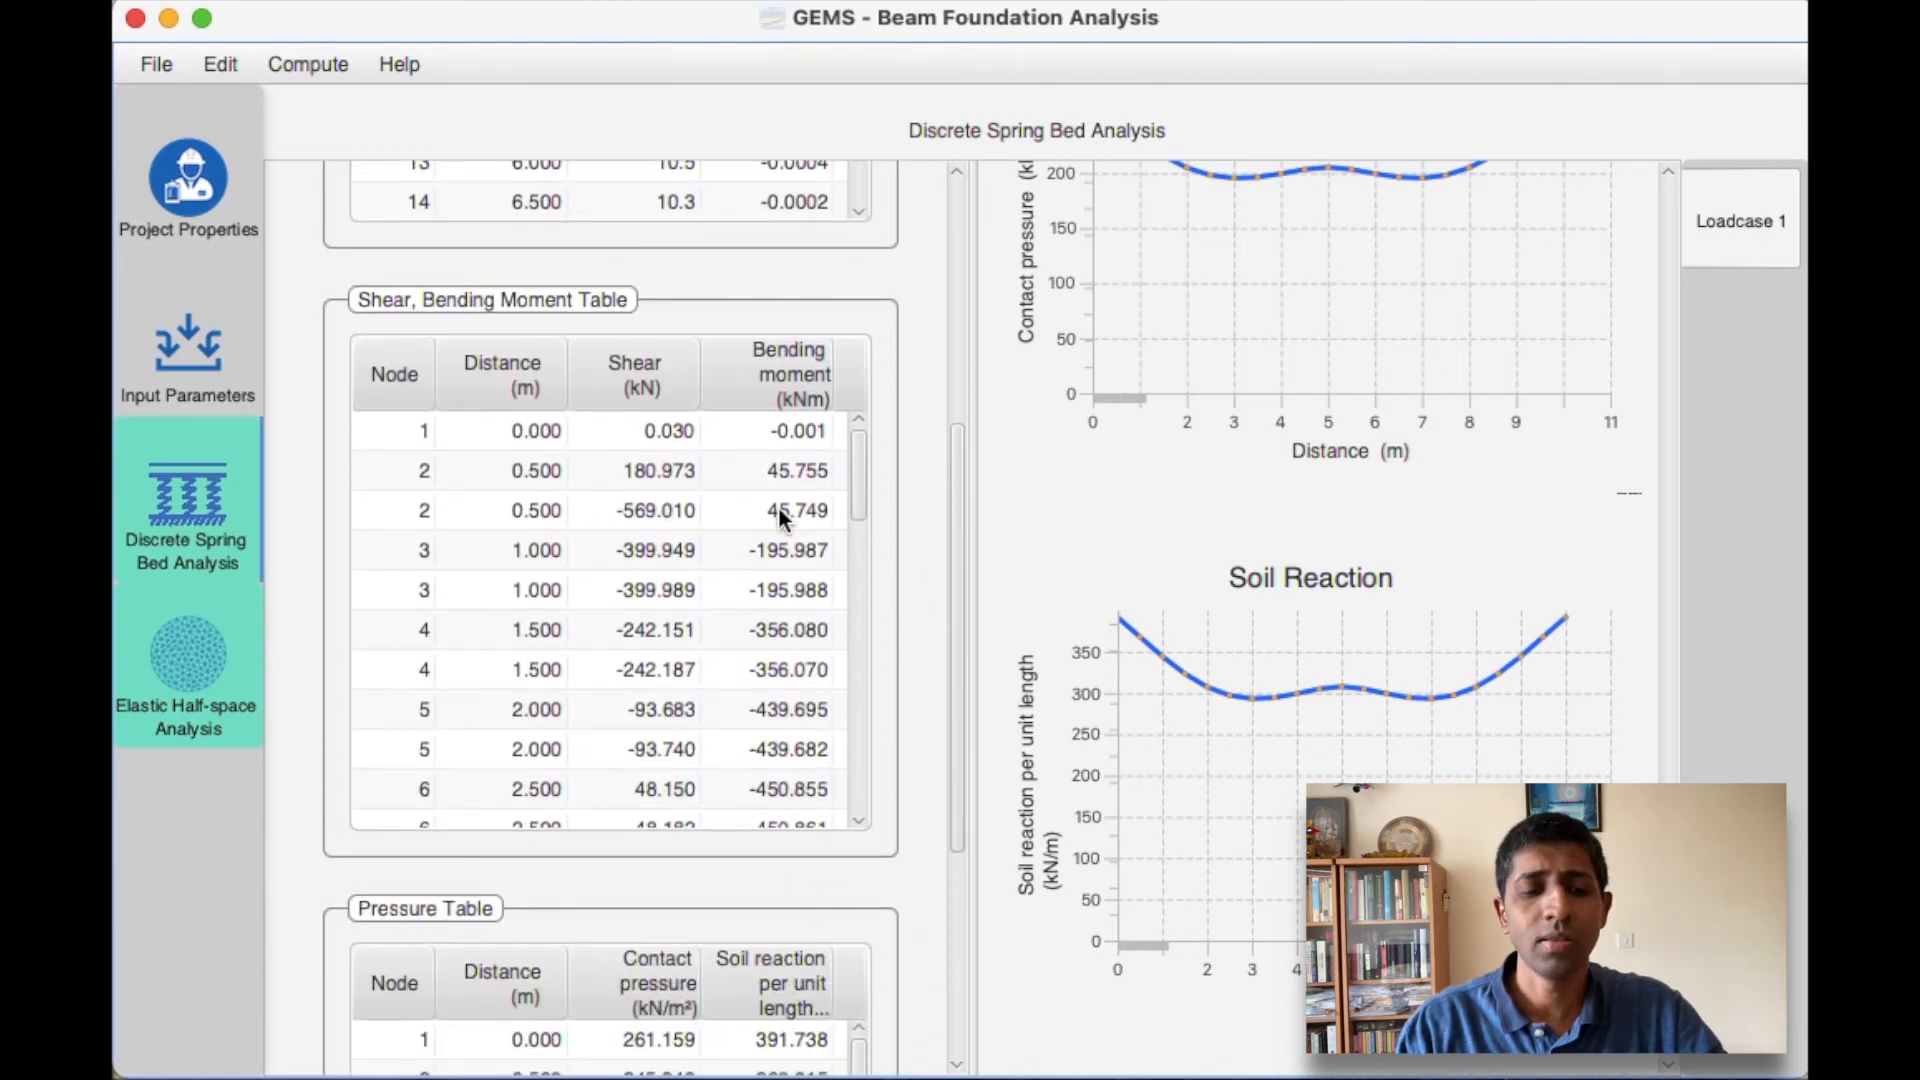
scroll(912, 645, "down", 9)
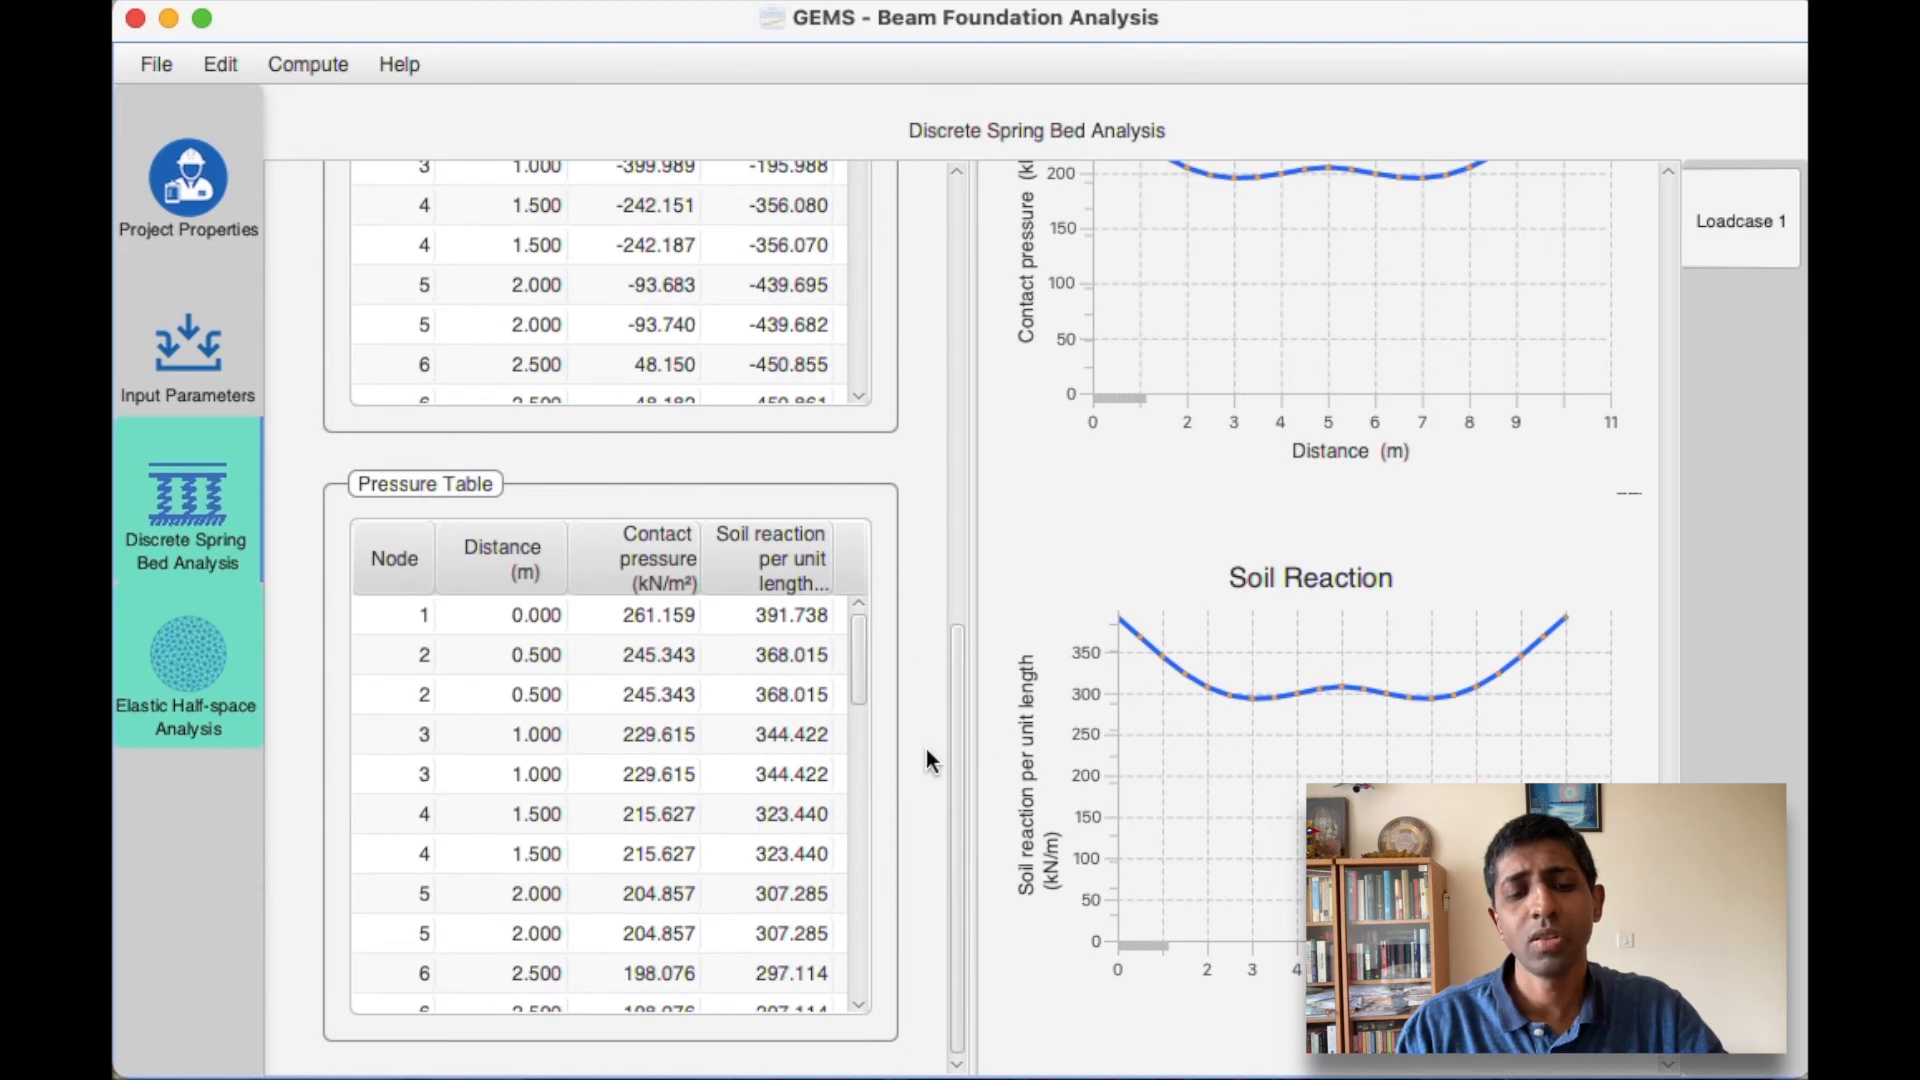
scroll(928, 760, "up", 18)
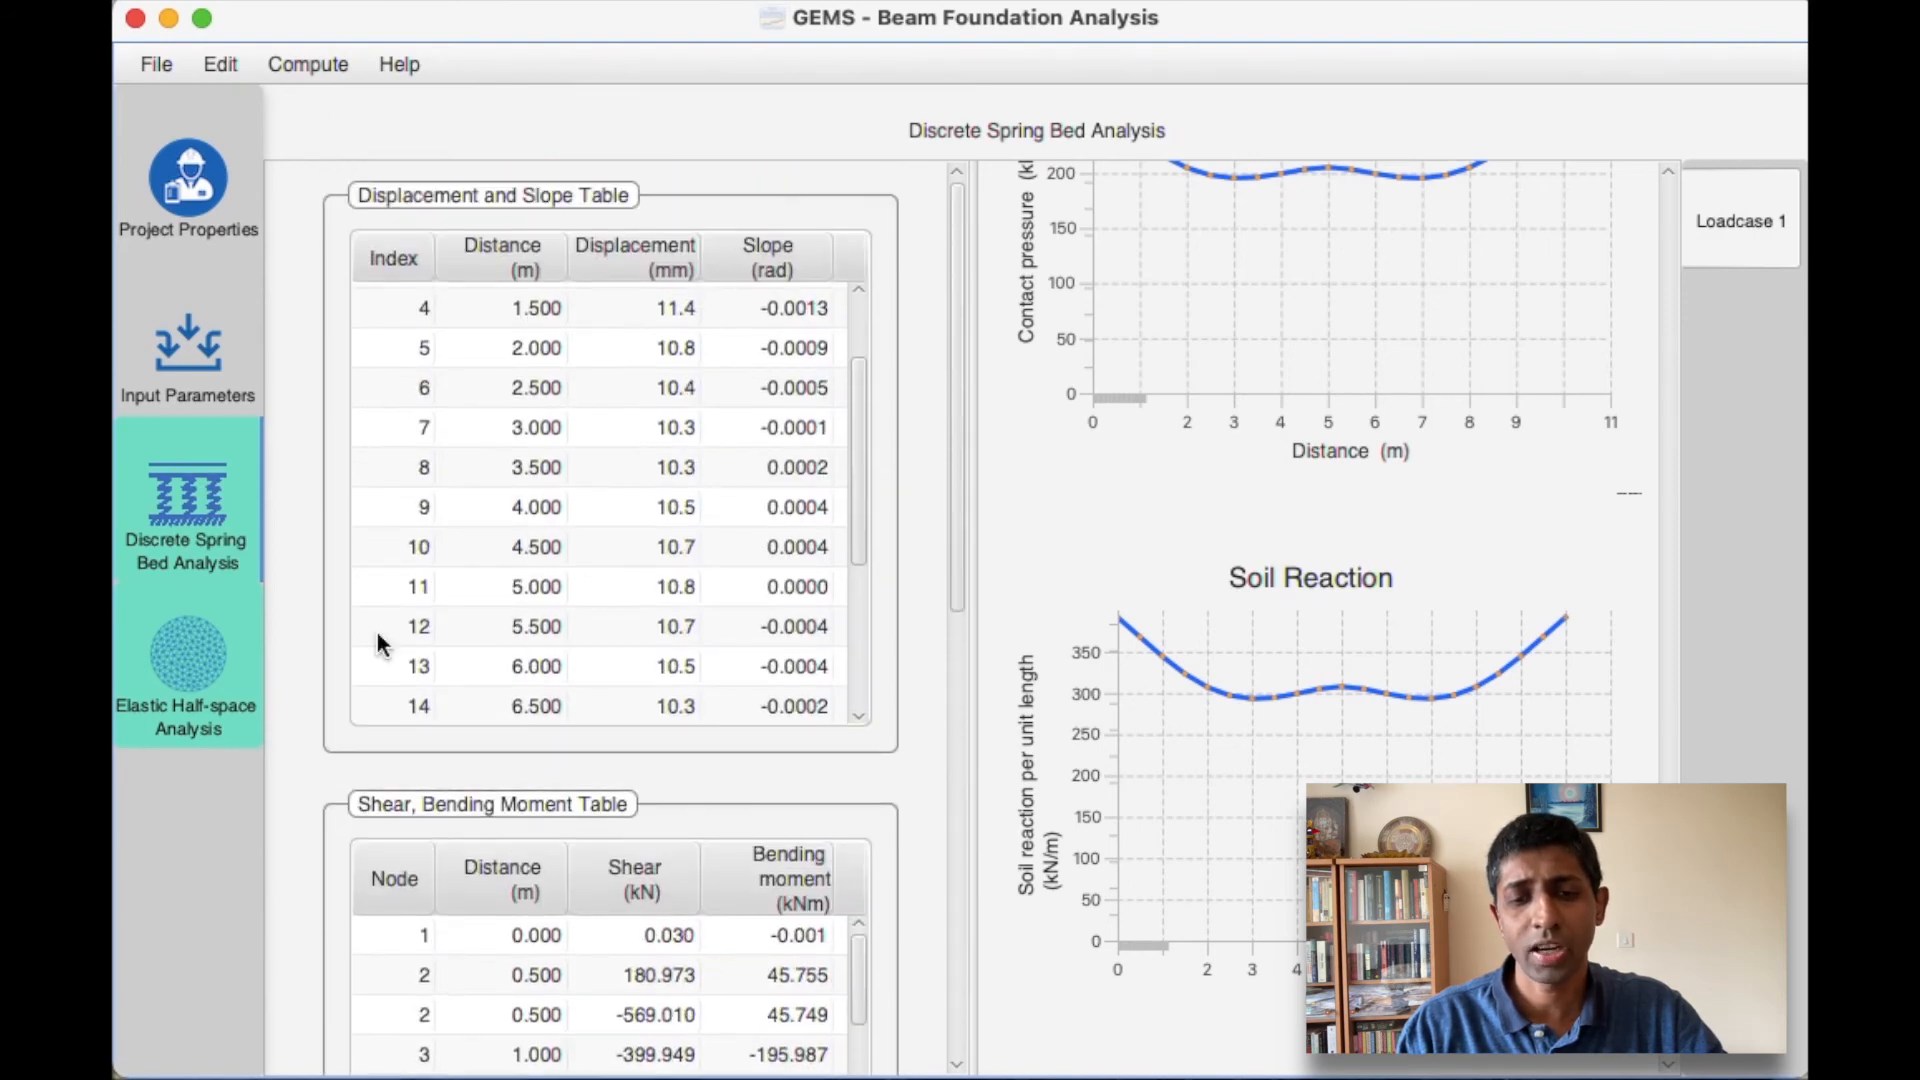
scroll(1200, 634, "up", 20)
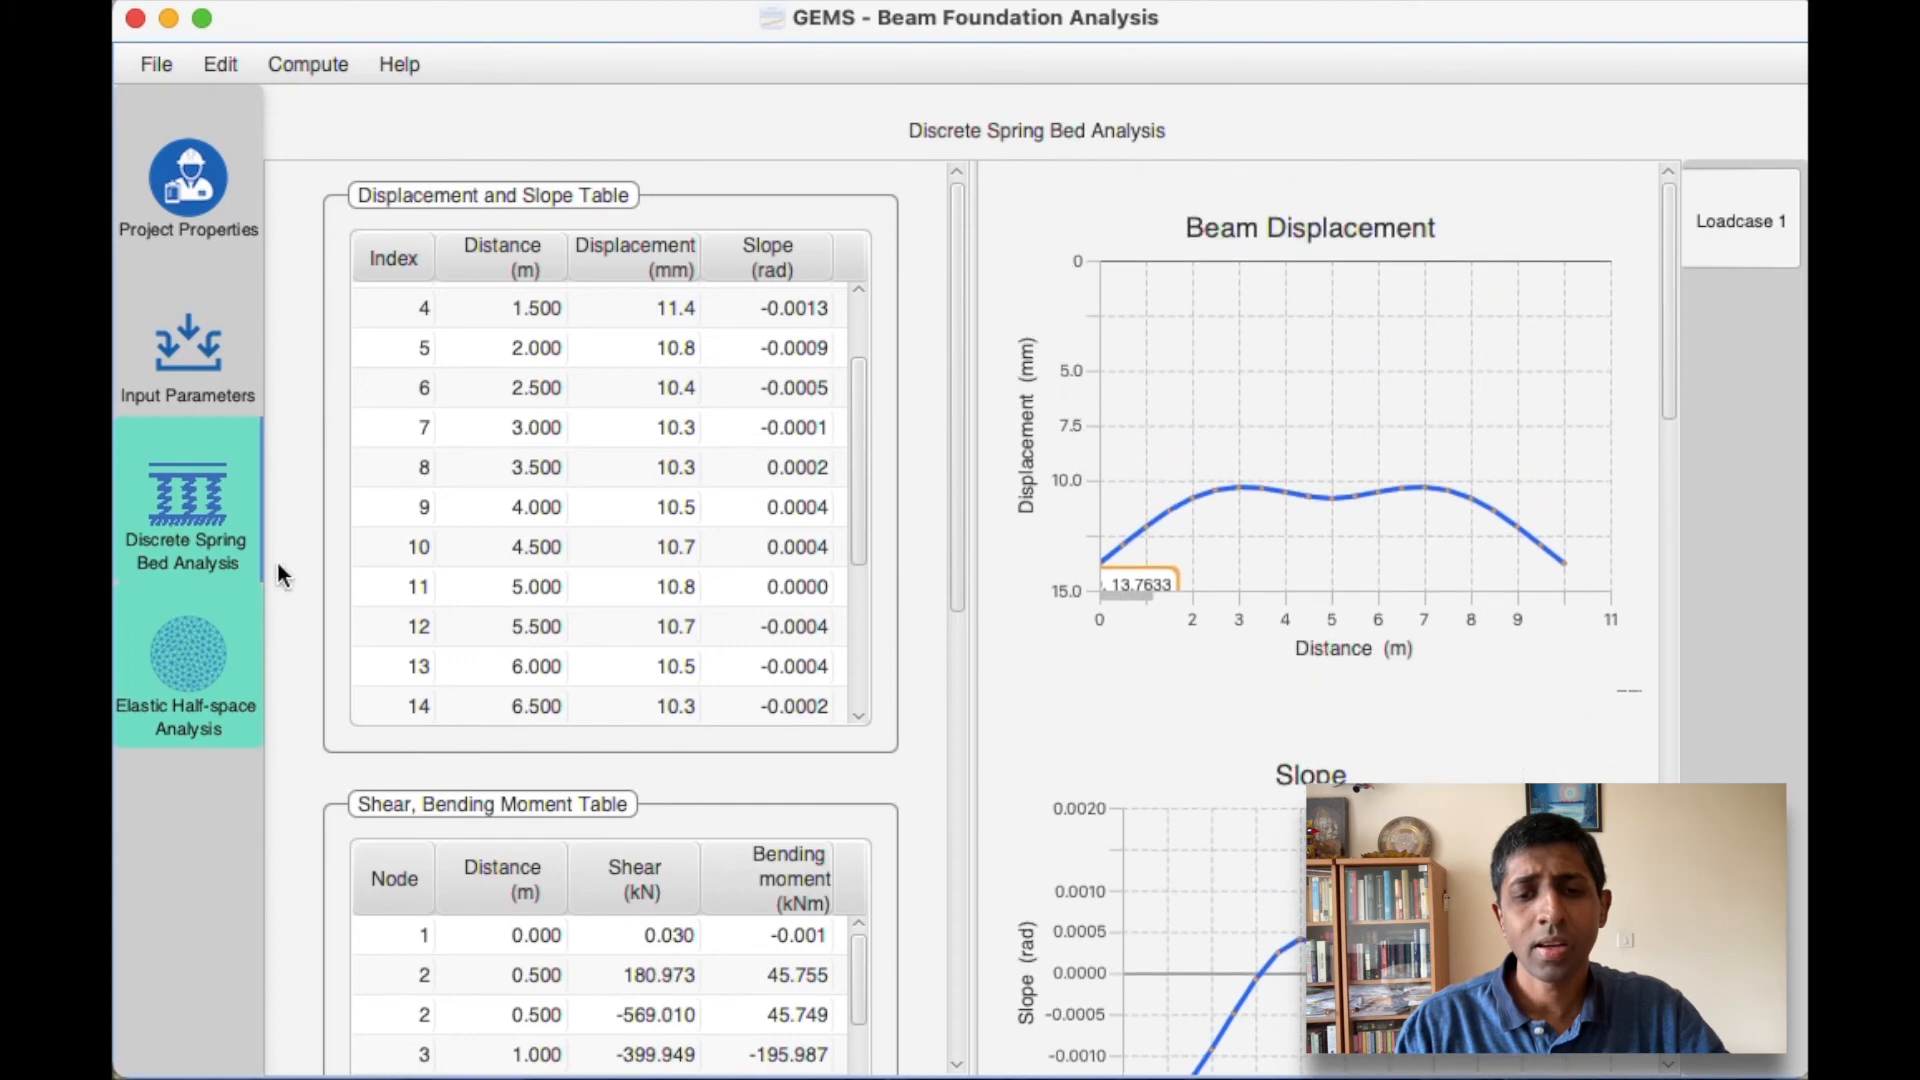
Open the Elastic Half-space Analysis results and review the displacement, slope, shear, bending moment and pressure charts
left_click(198, 714)
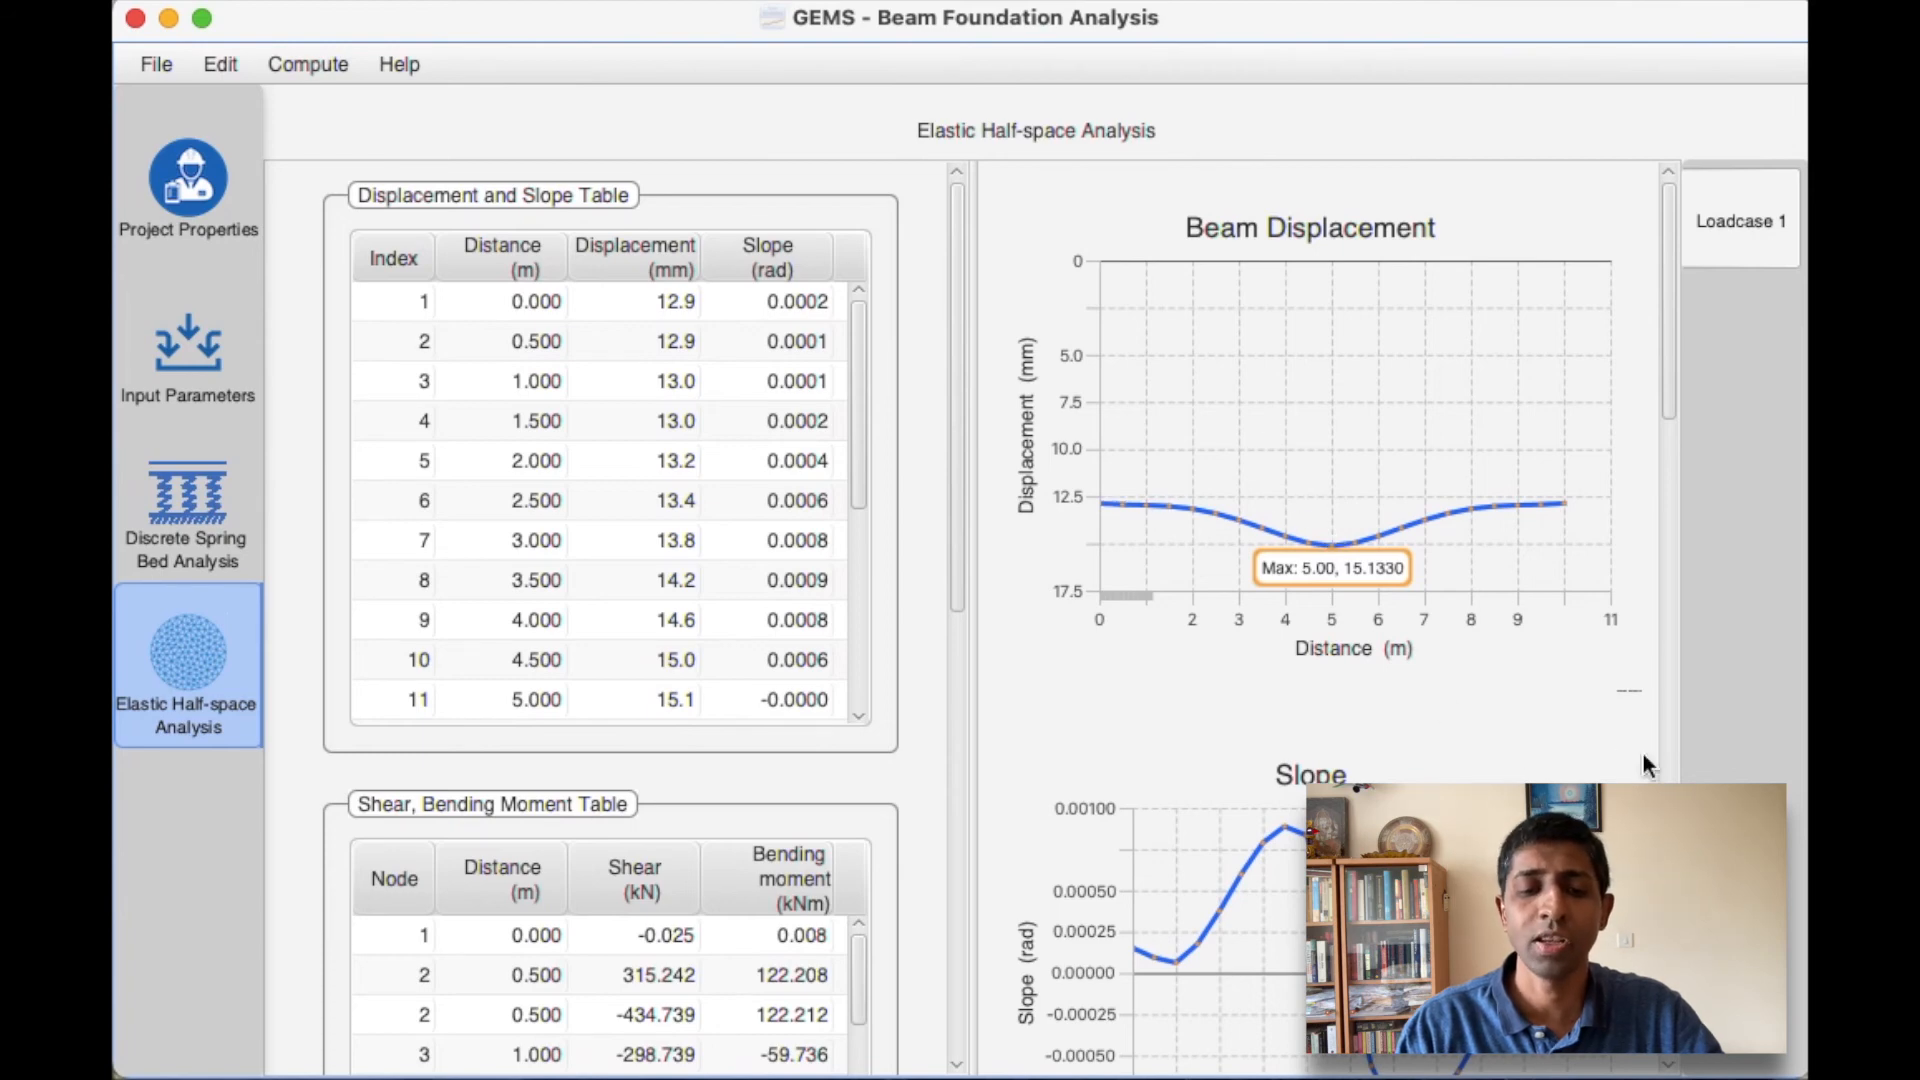
scroll(1644, 760, "down", 10)
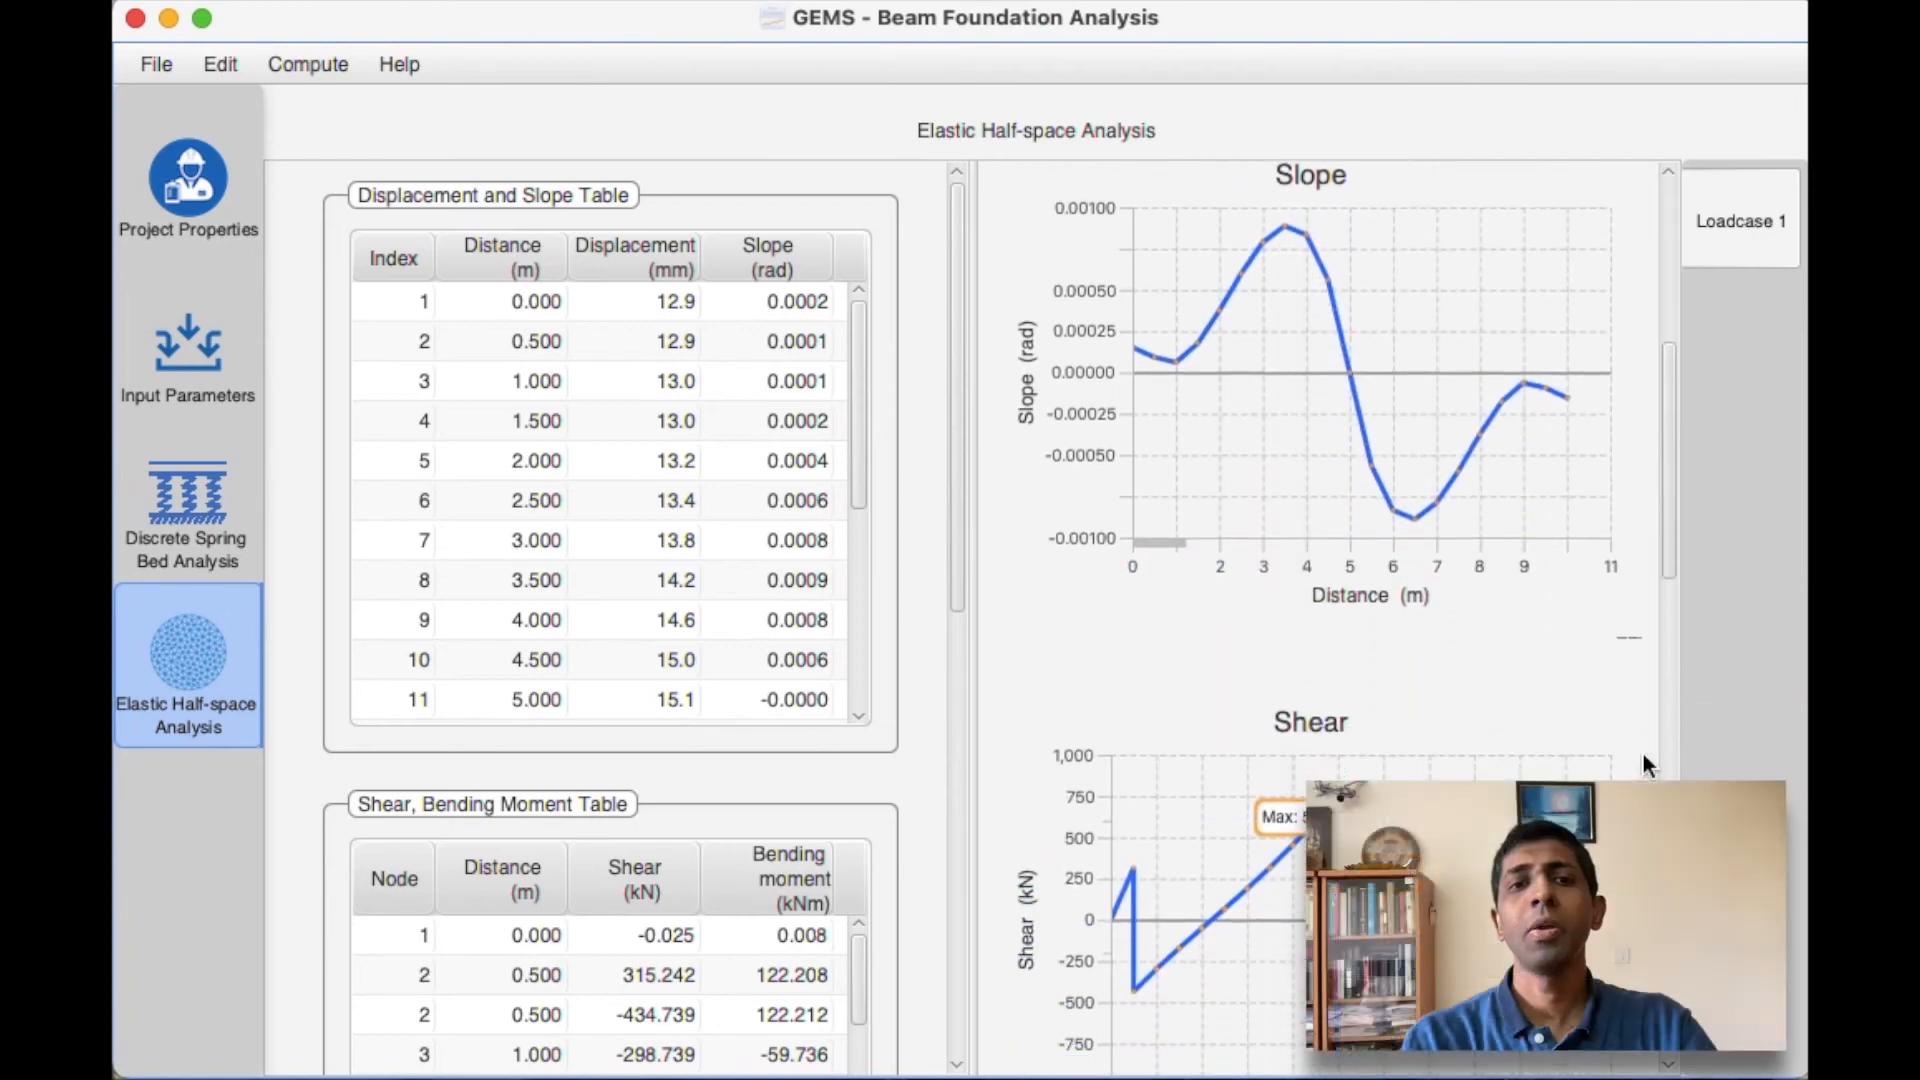
scroll(1644, 760, "down", 8)
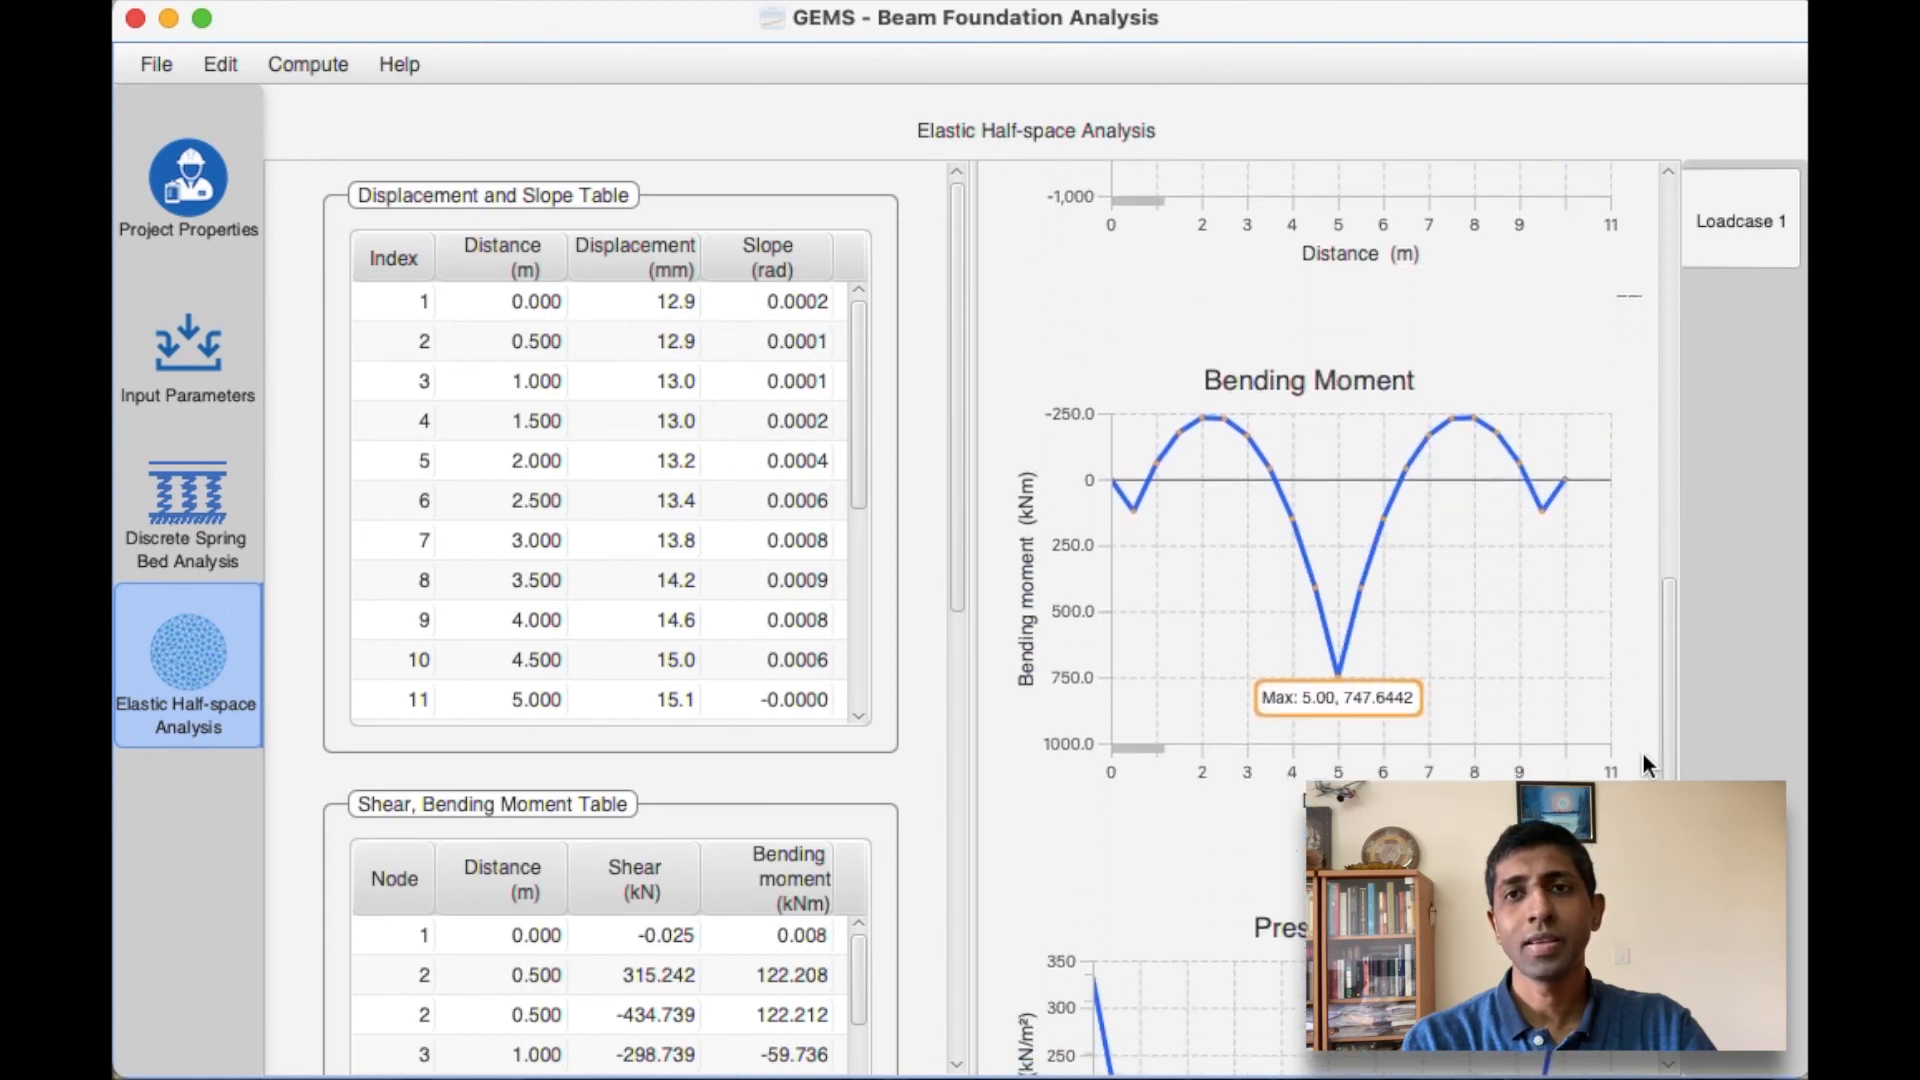
scroll(1643, 757, "down", 6)
scroll(1643, 757, "up", 15)
scroll(1642, 752, "up", 5)
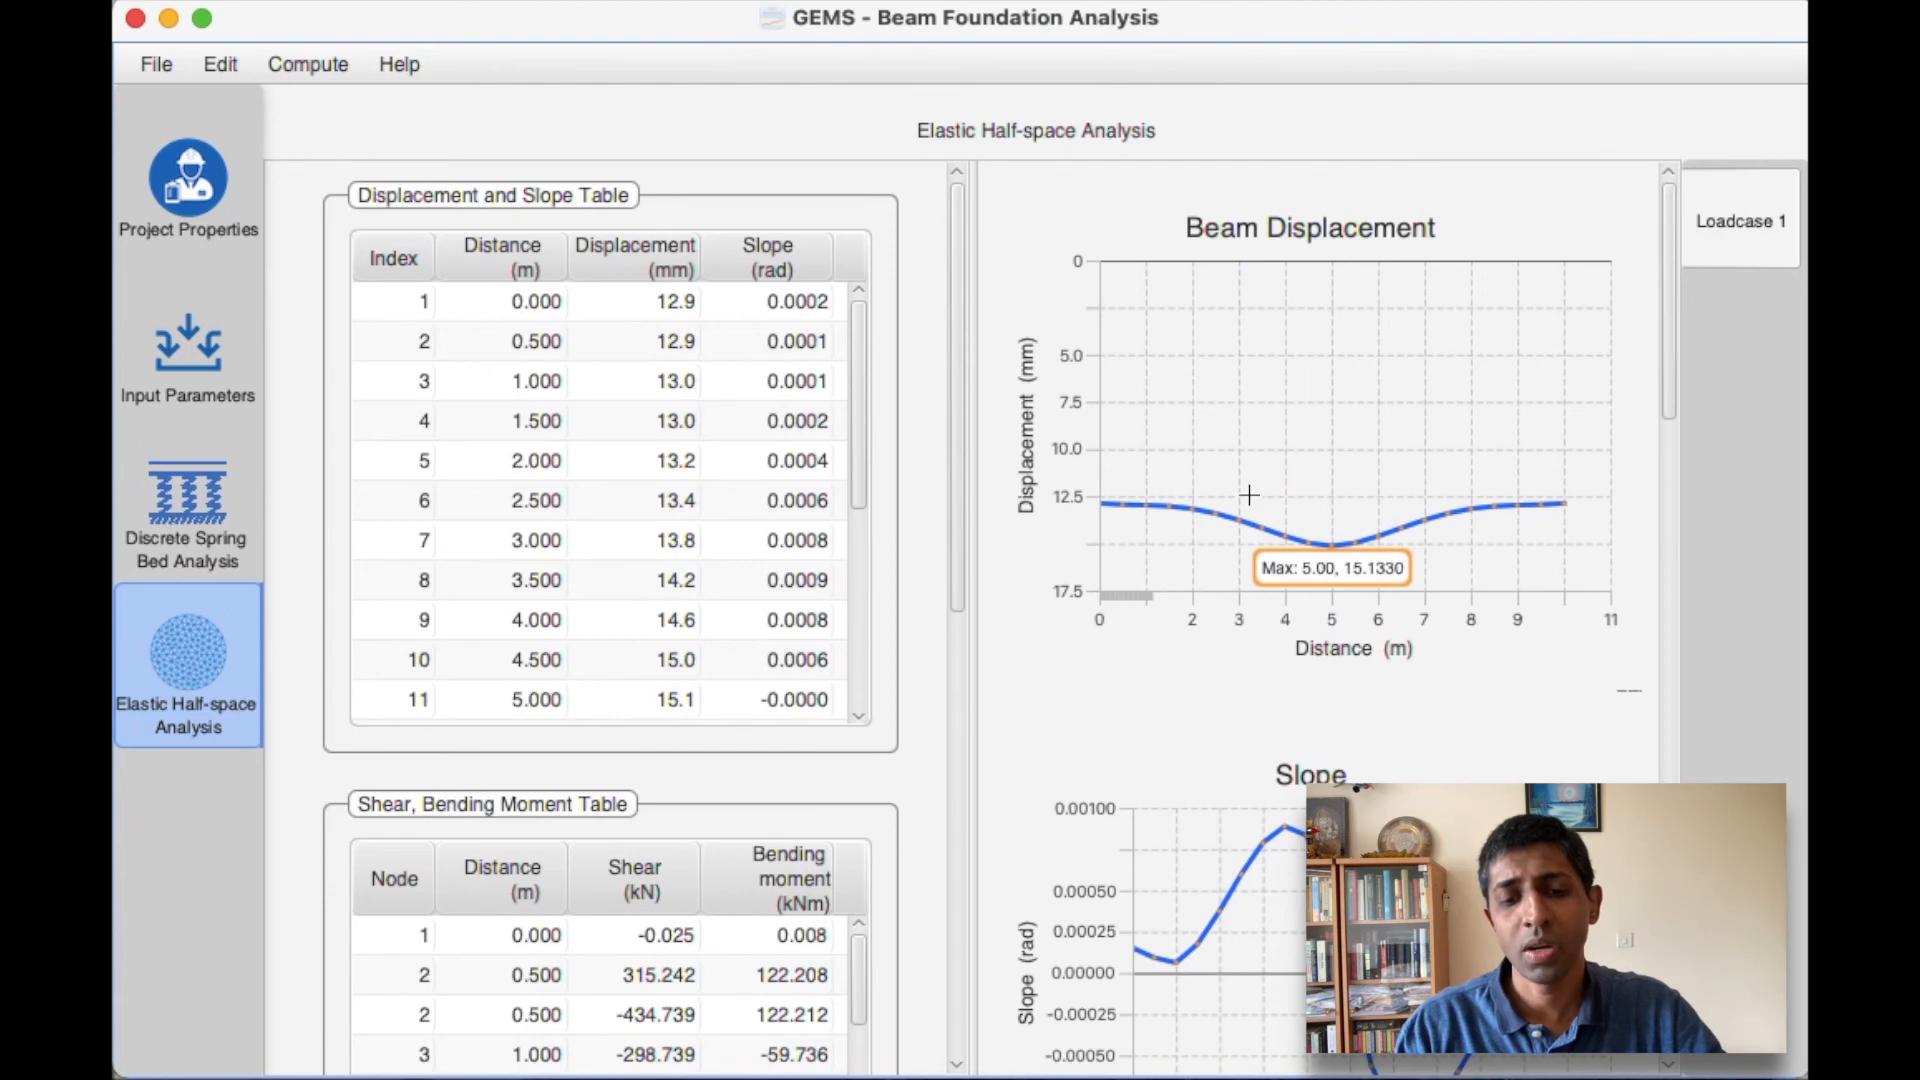
scroll(1249, 495, "down", 5)
scroll(1249, 495, "down", 8)
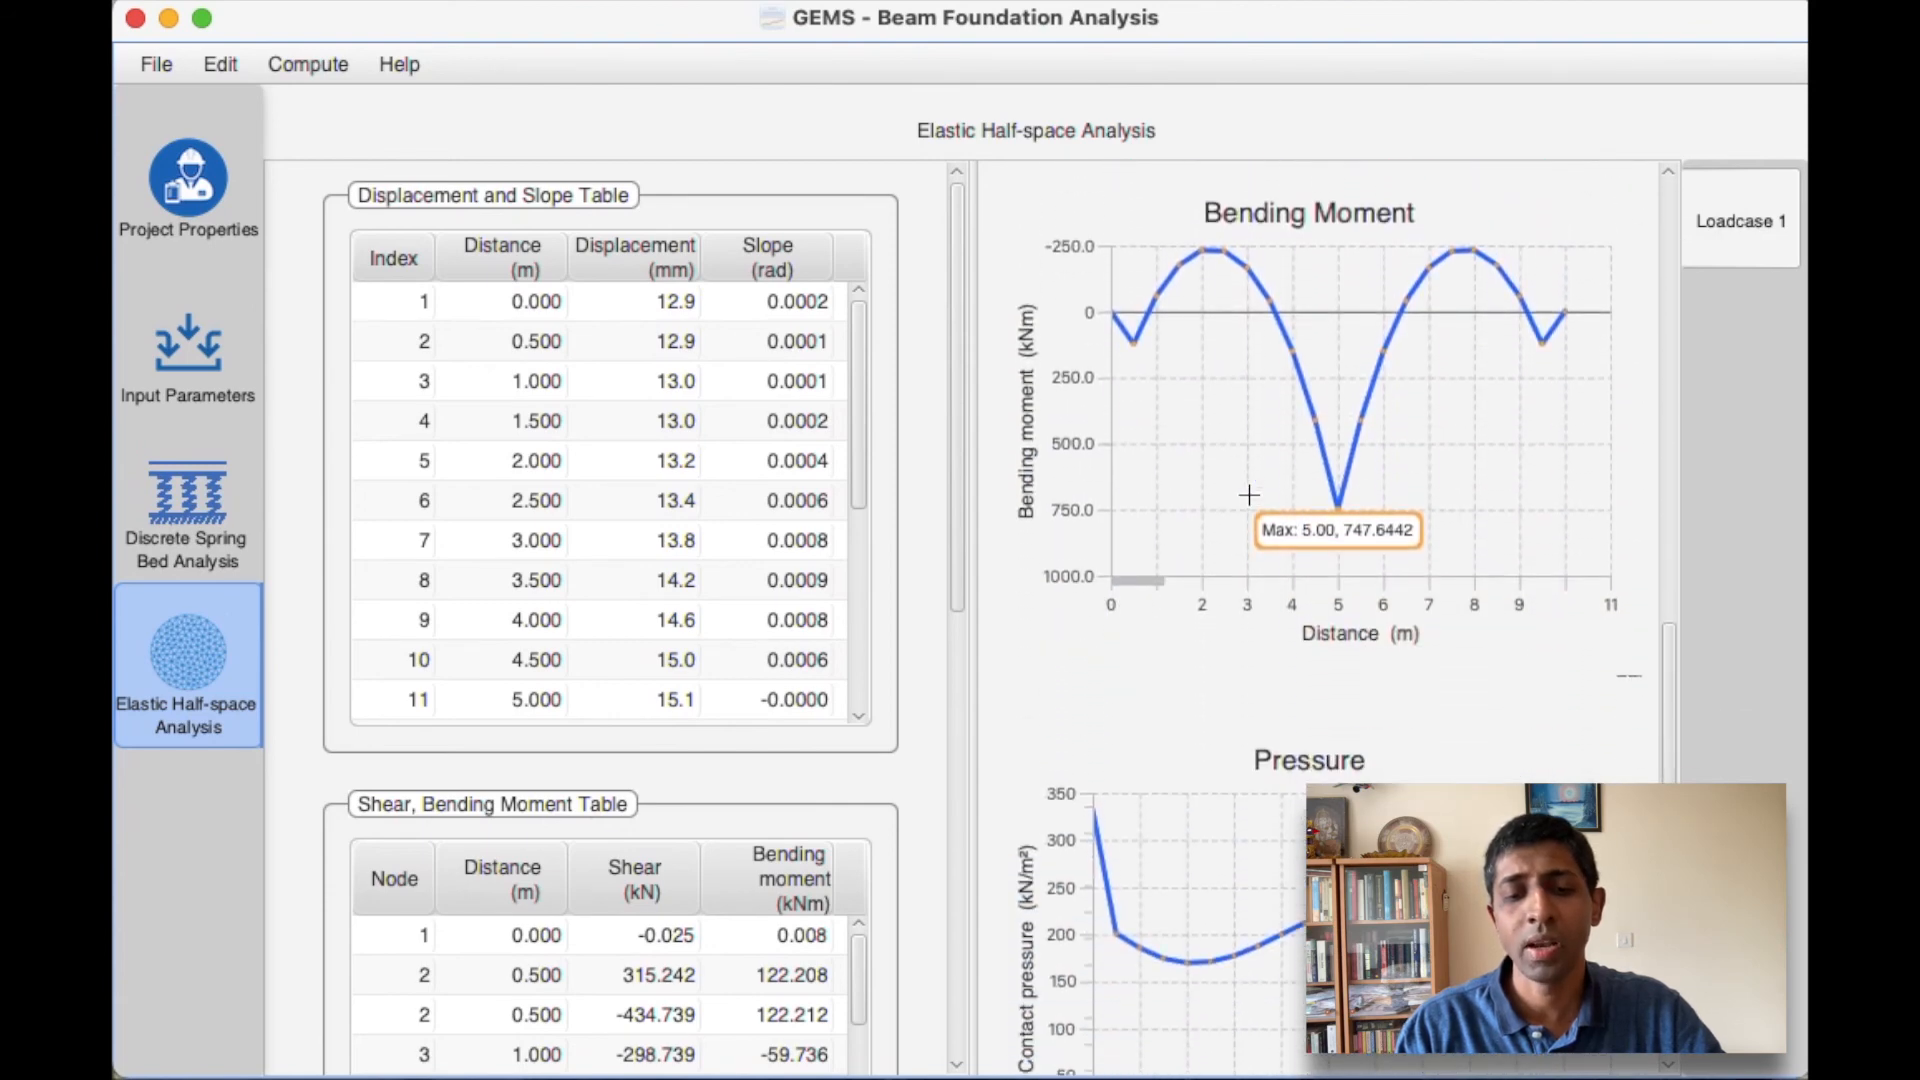
scroll(1249, 495, "up", 5)
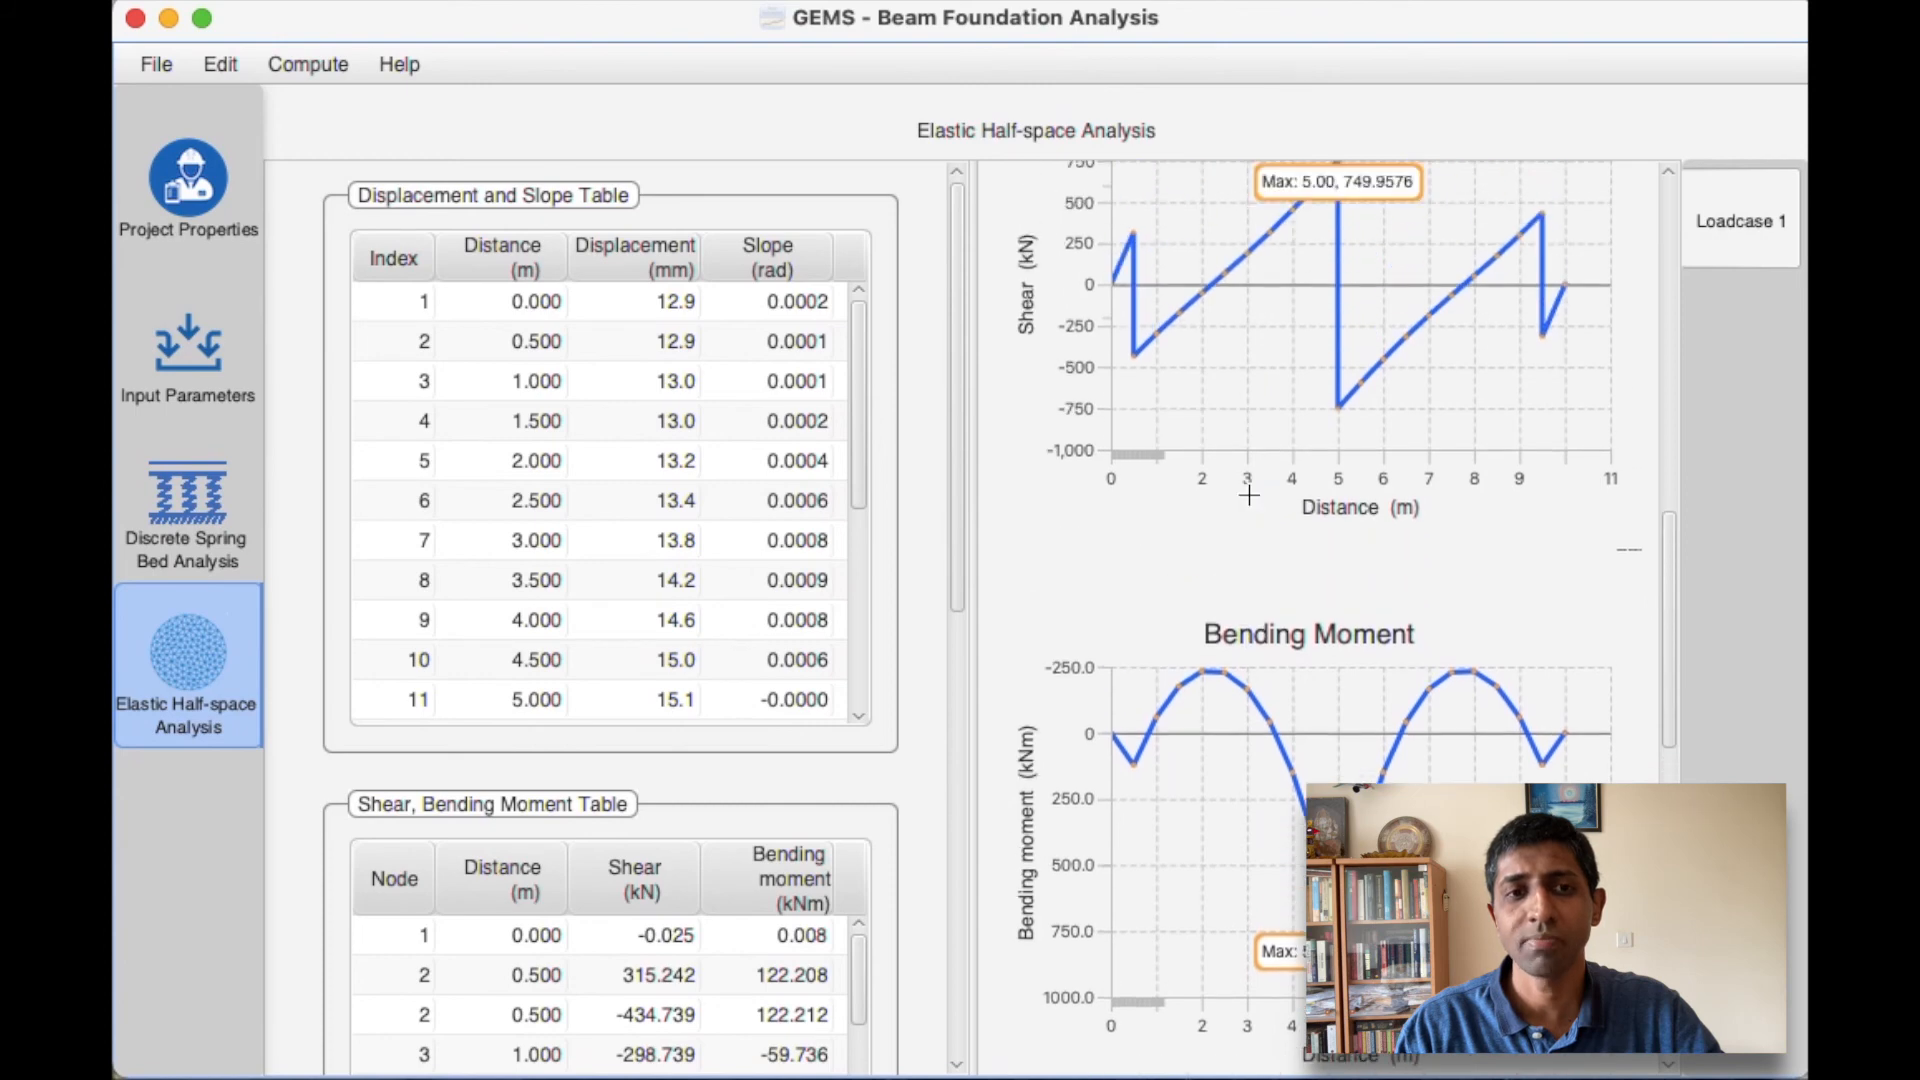
Compare the shear and bending moment charts of the Discrete Spring Bed analysis with those of the Elastic Half-space analysis
left_click(188, 550)
scroll(1088, 818, "down", 5)
scroll(1088, 818, "down", 10)
scroll(1088, 815, "up", 5)
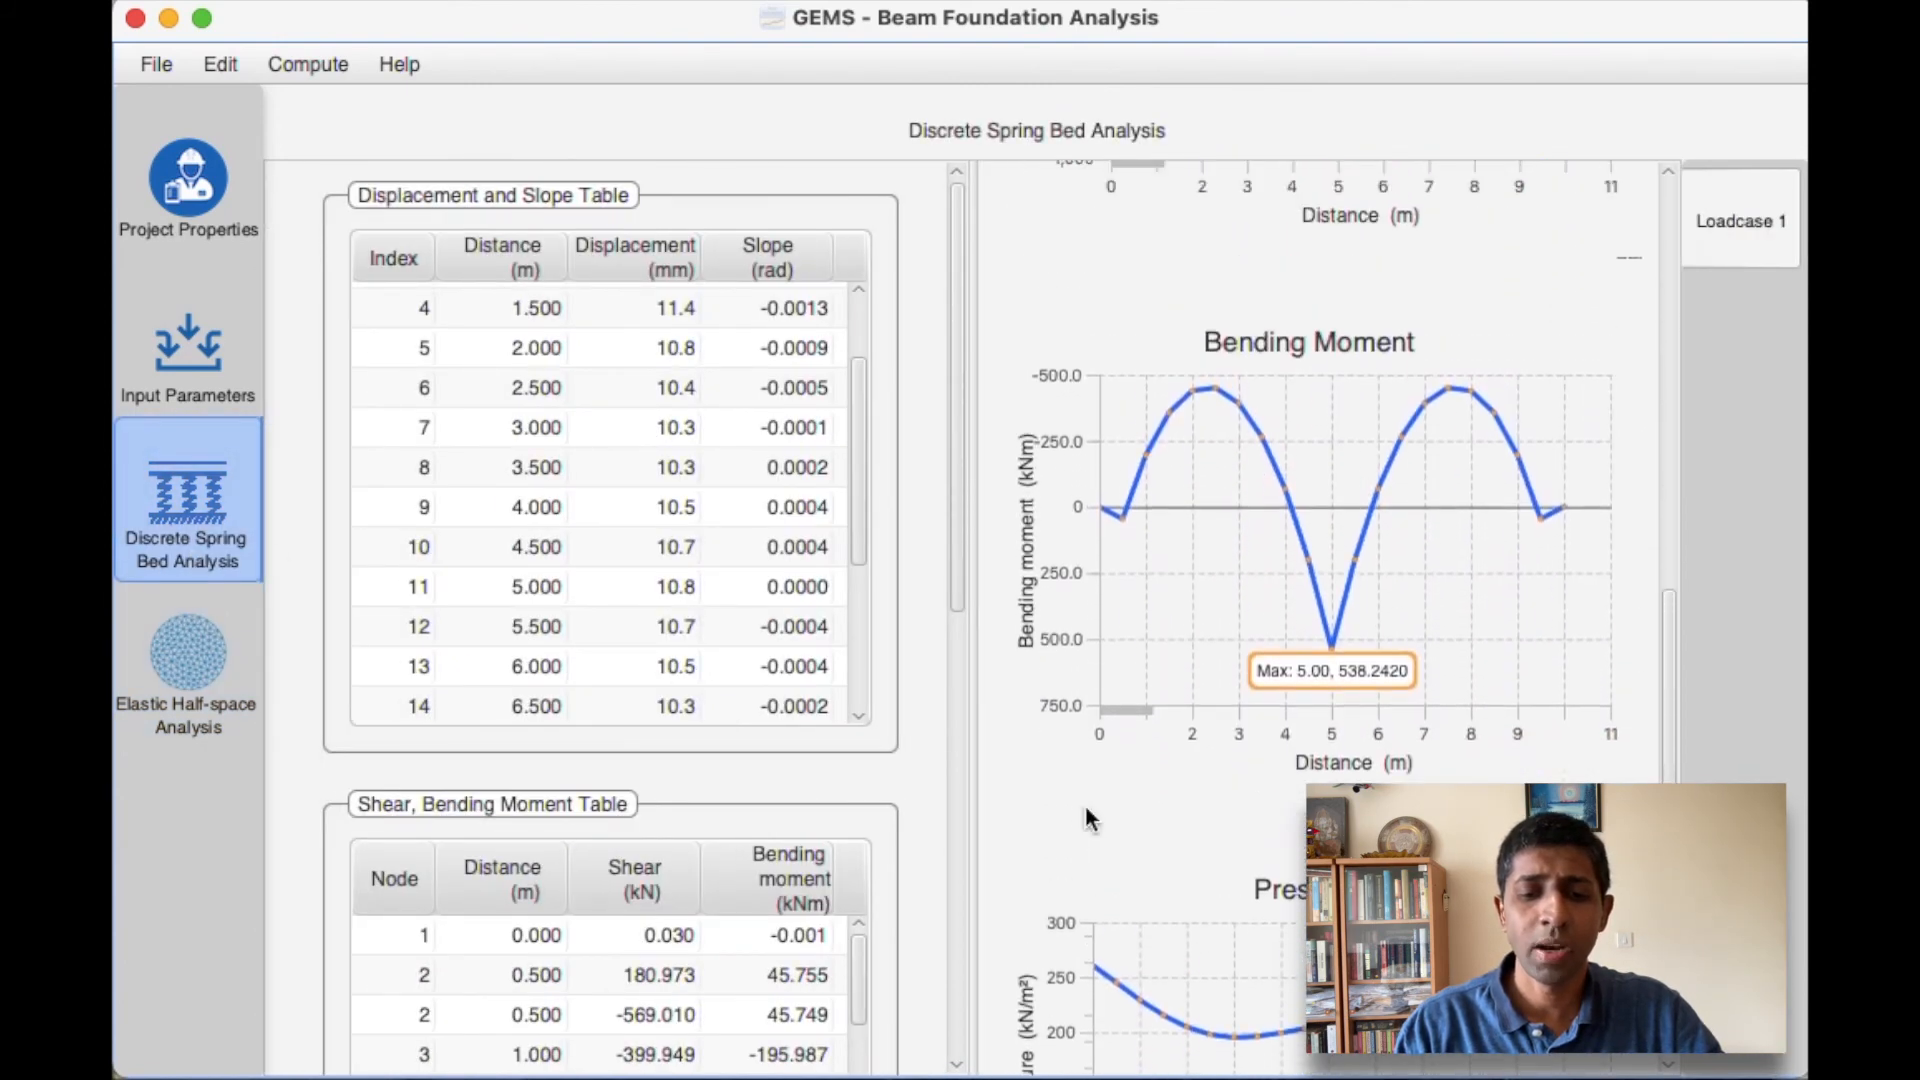
scroll(1087, 808, "up", 2)
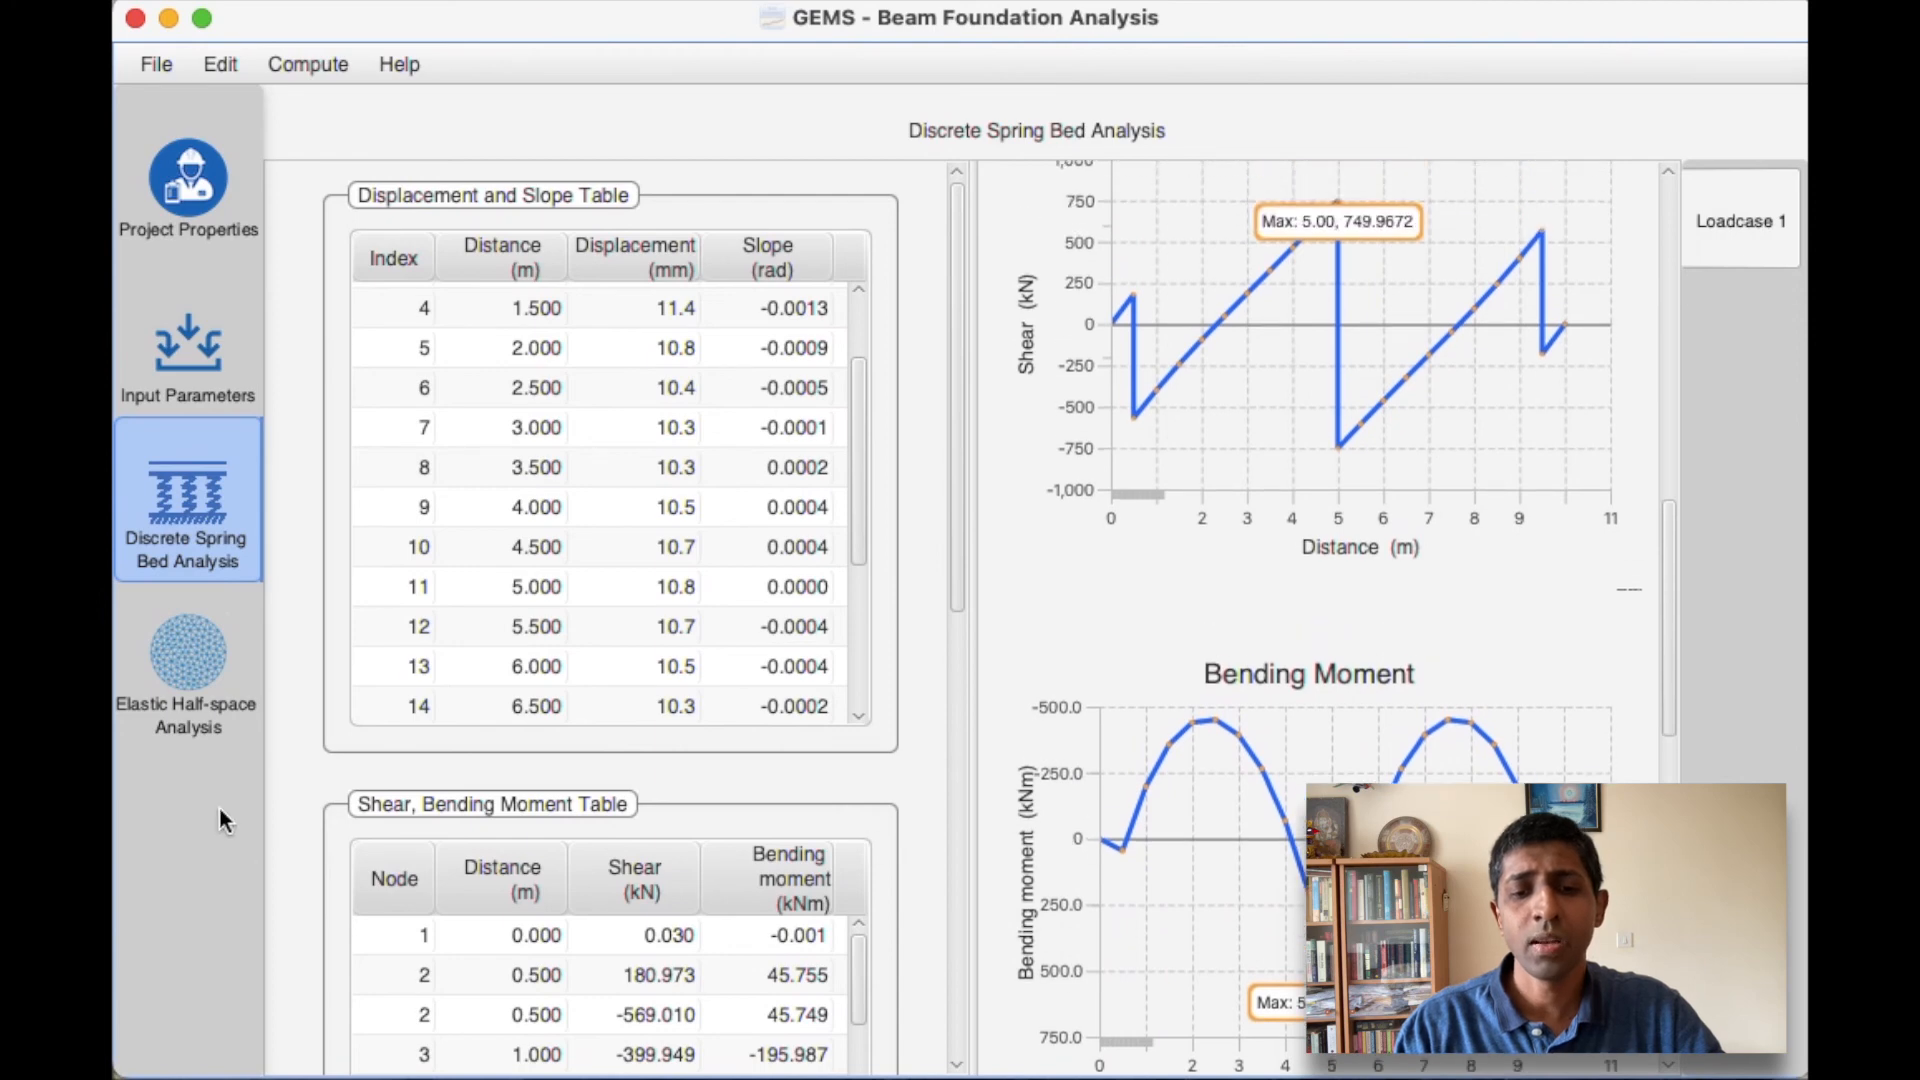
left_click(208, 682)
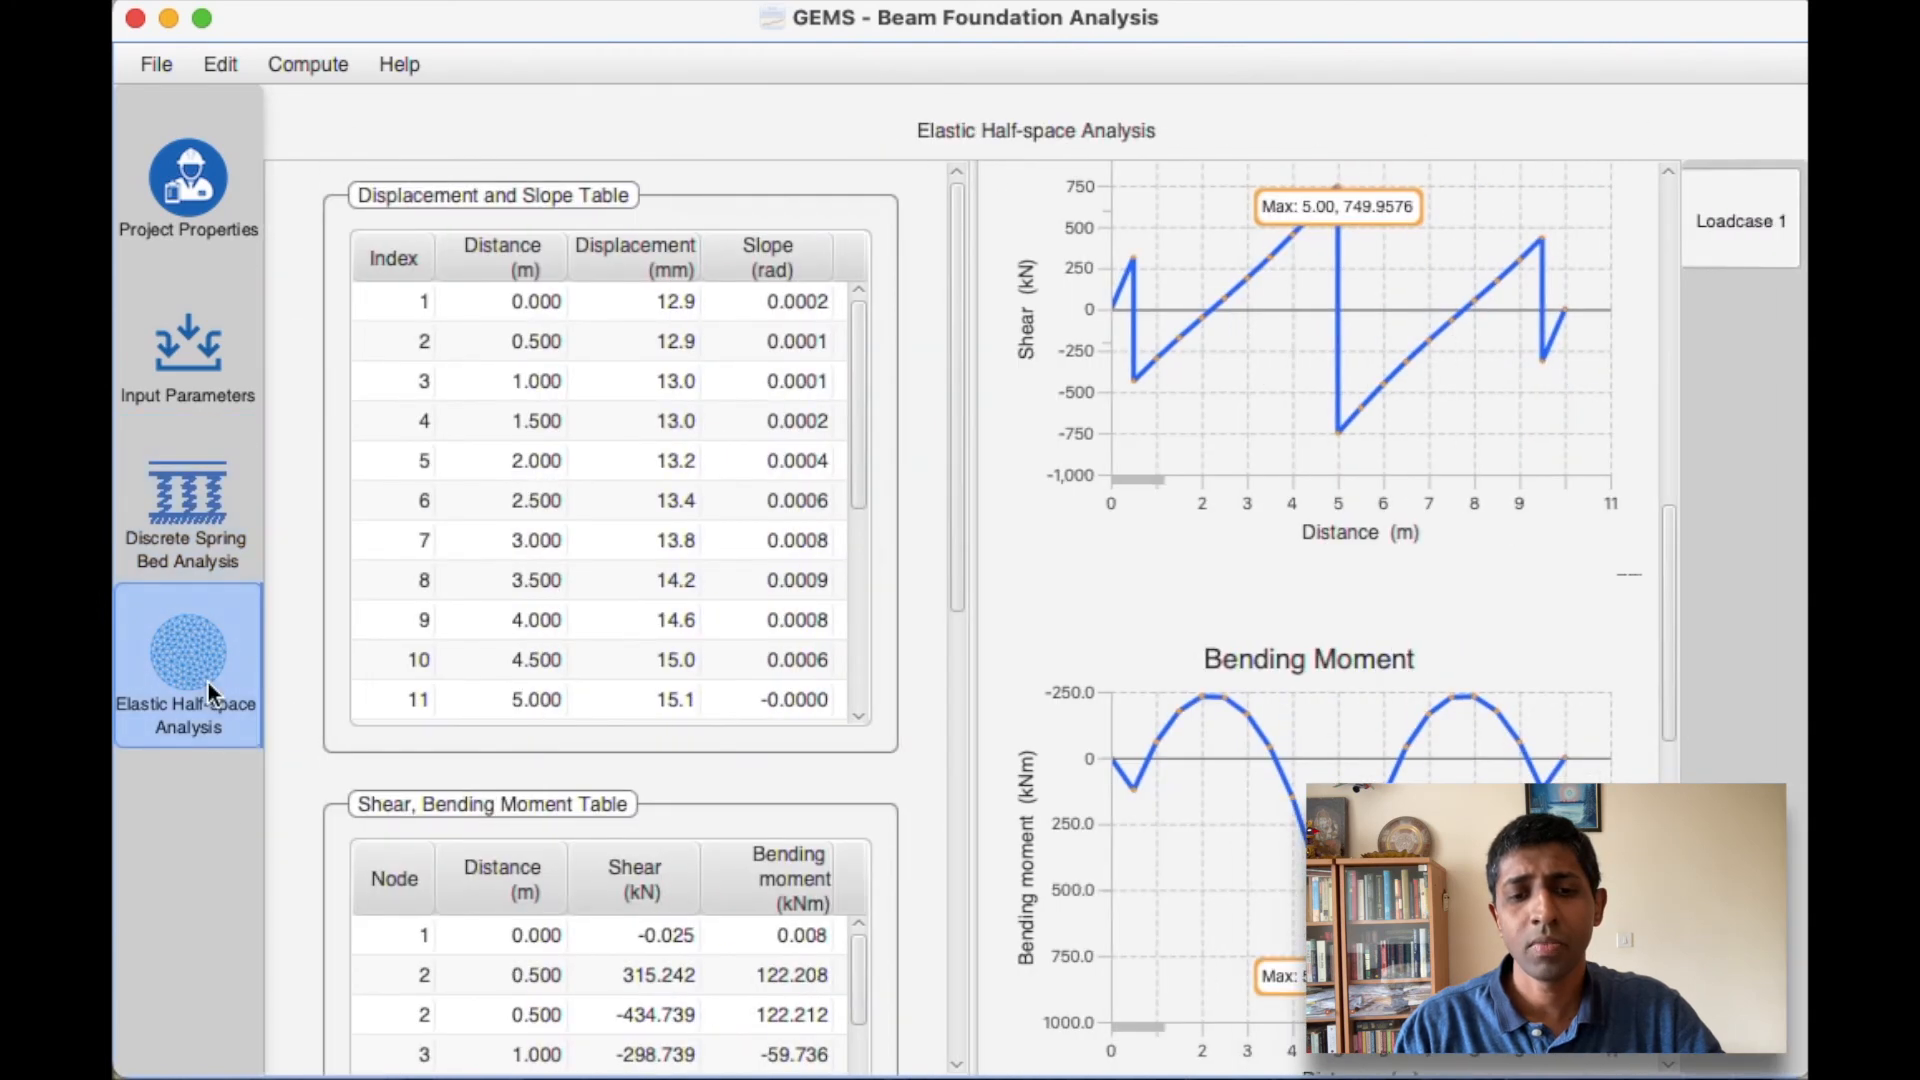
Compare the pressure and soil reaction charts between the Discrete Spring Bed and Elastic Half-space analyses
left_click(207, 423)
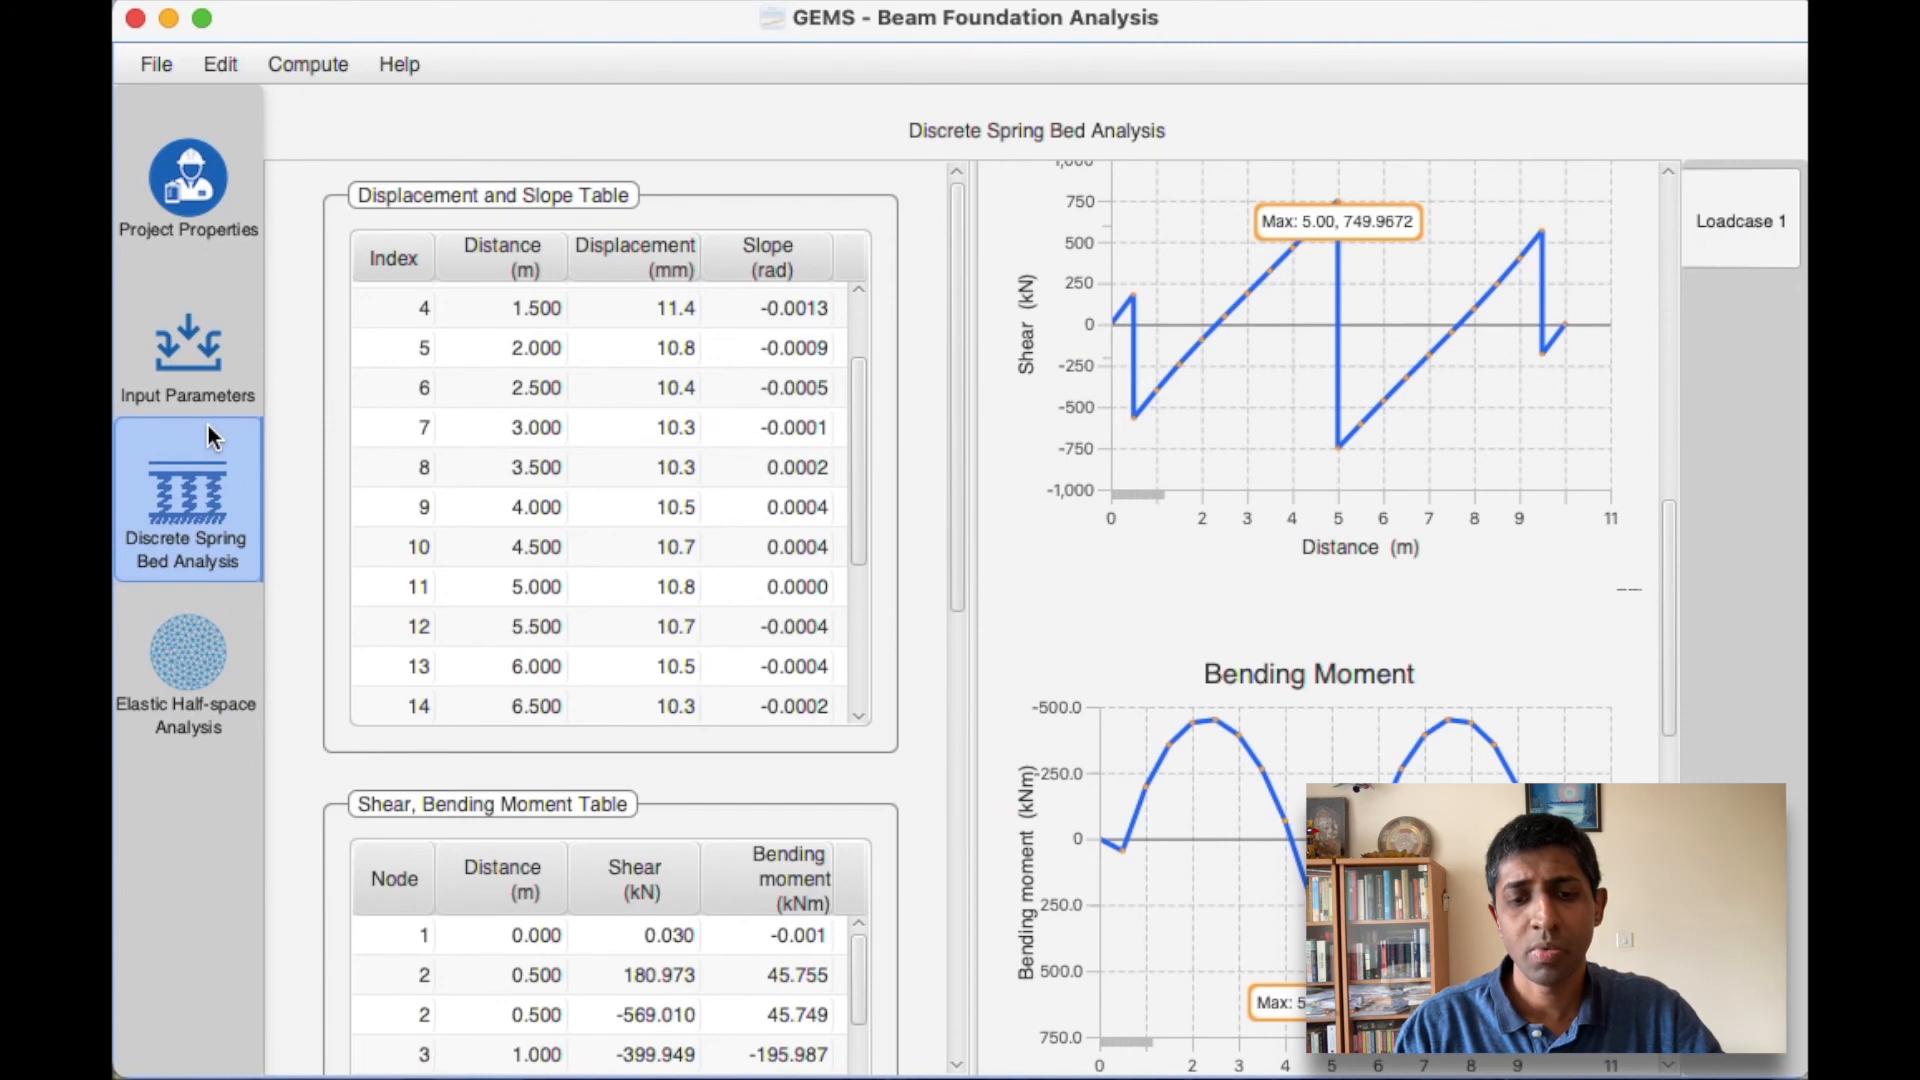
scroll(1319, 712, "down", 15)
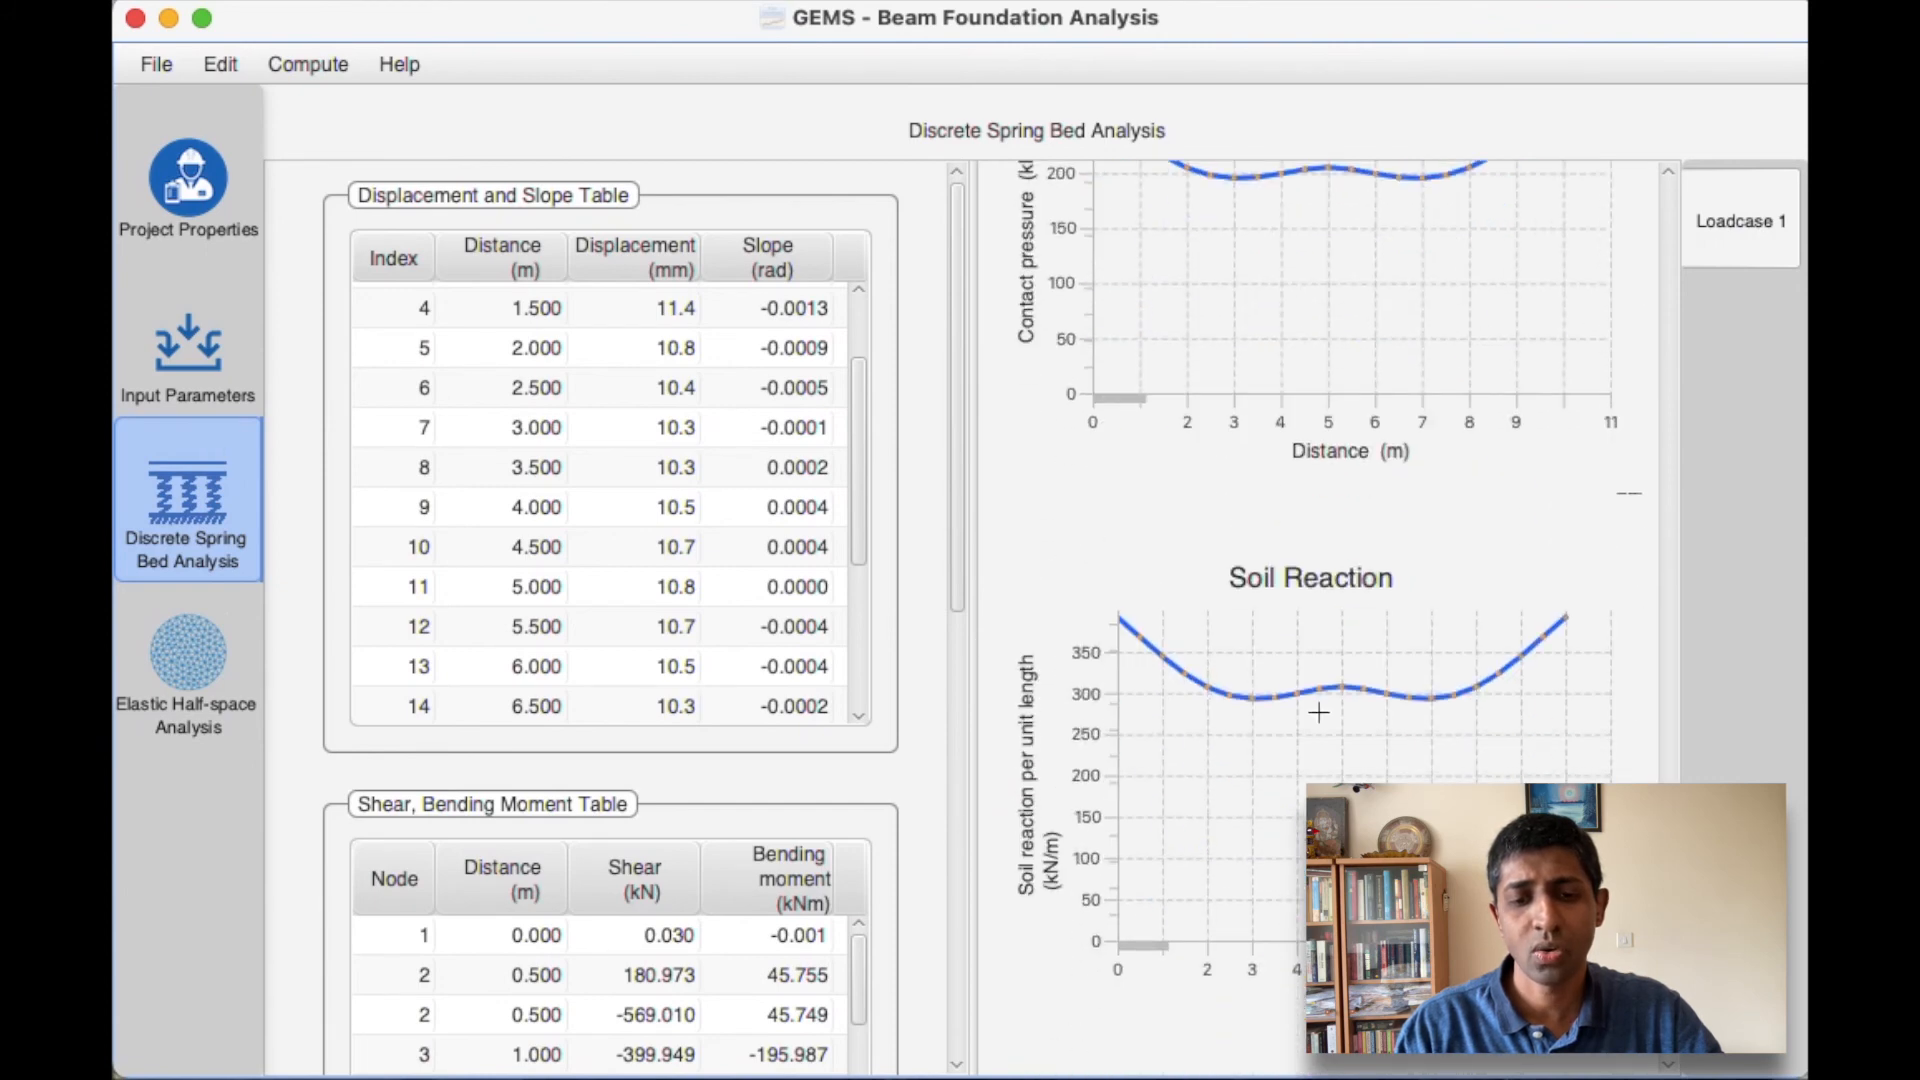
scroll(1319, 712, "up", 5)
left_click(221, 660)
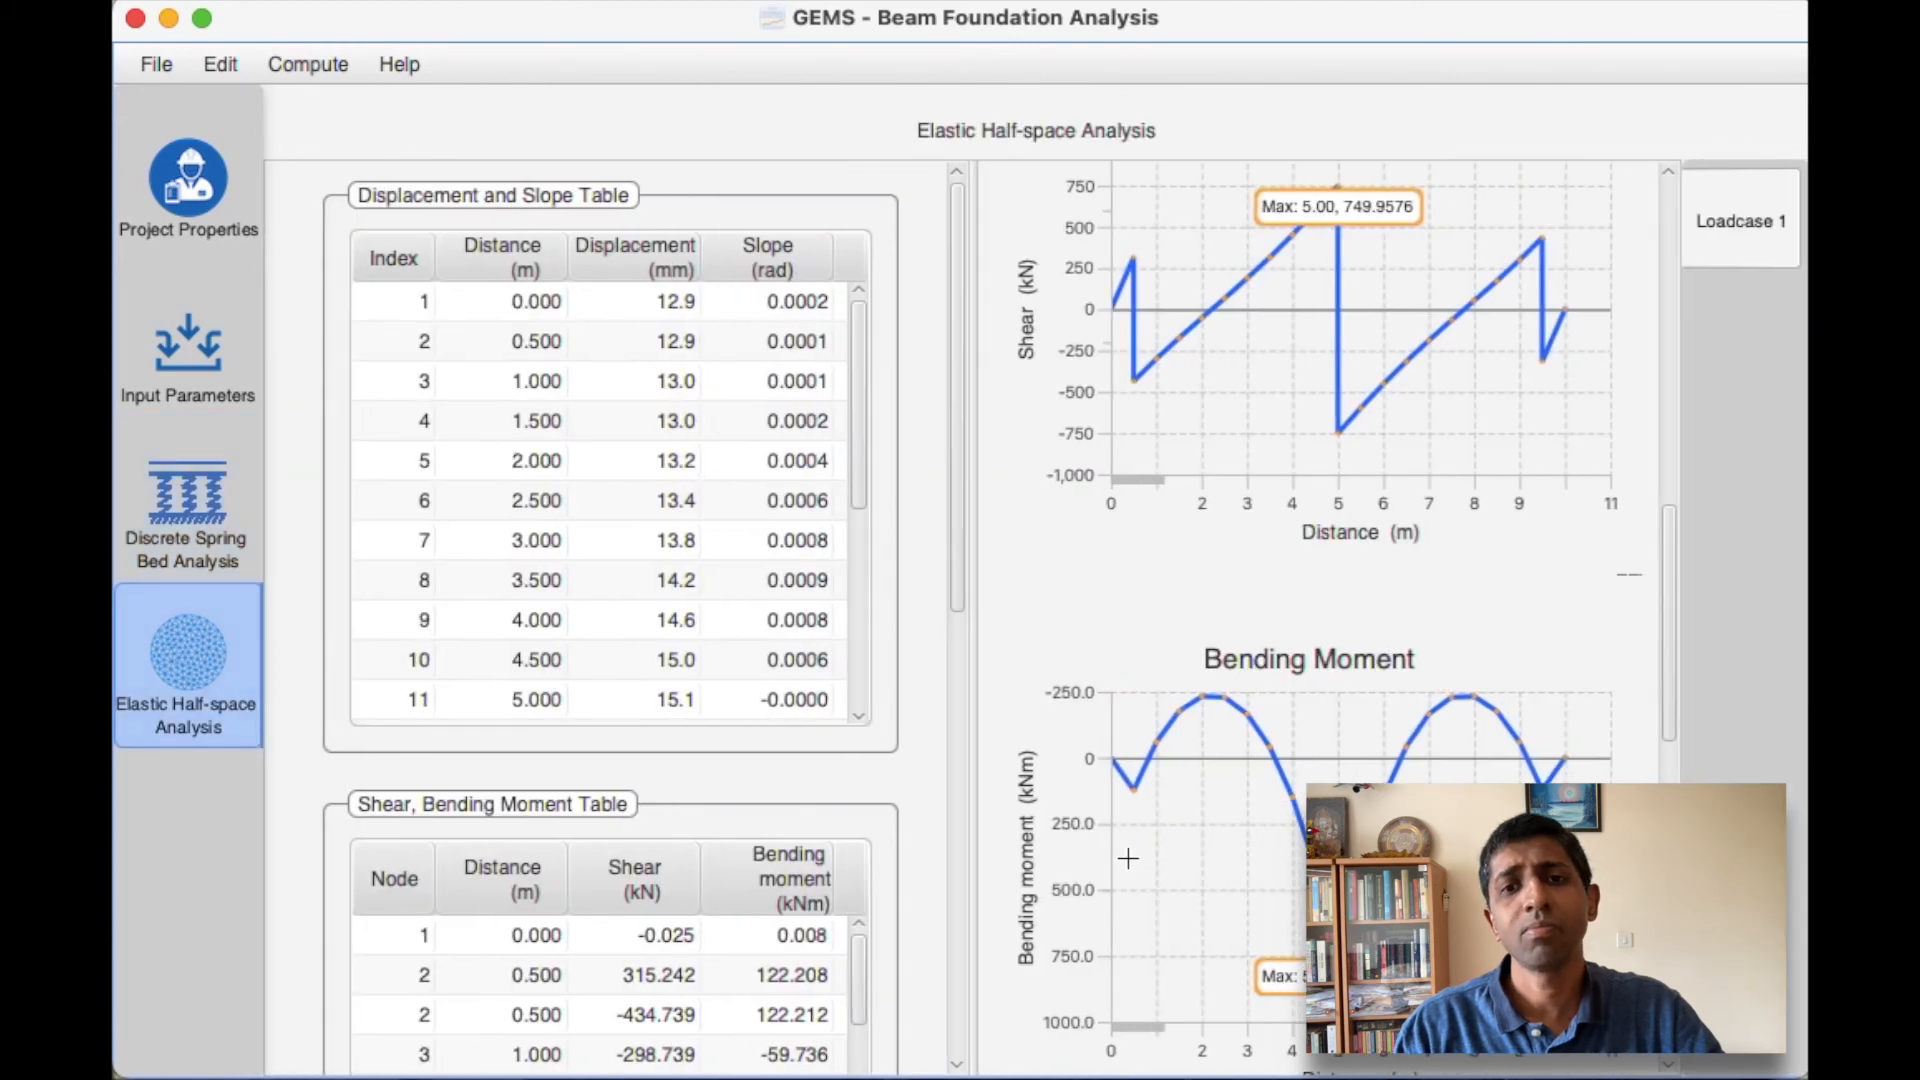
scroll(1127, 857, "down", 10)
scroll(1317, 749, "up", 2)
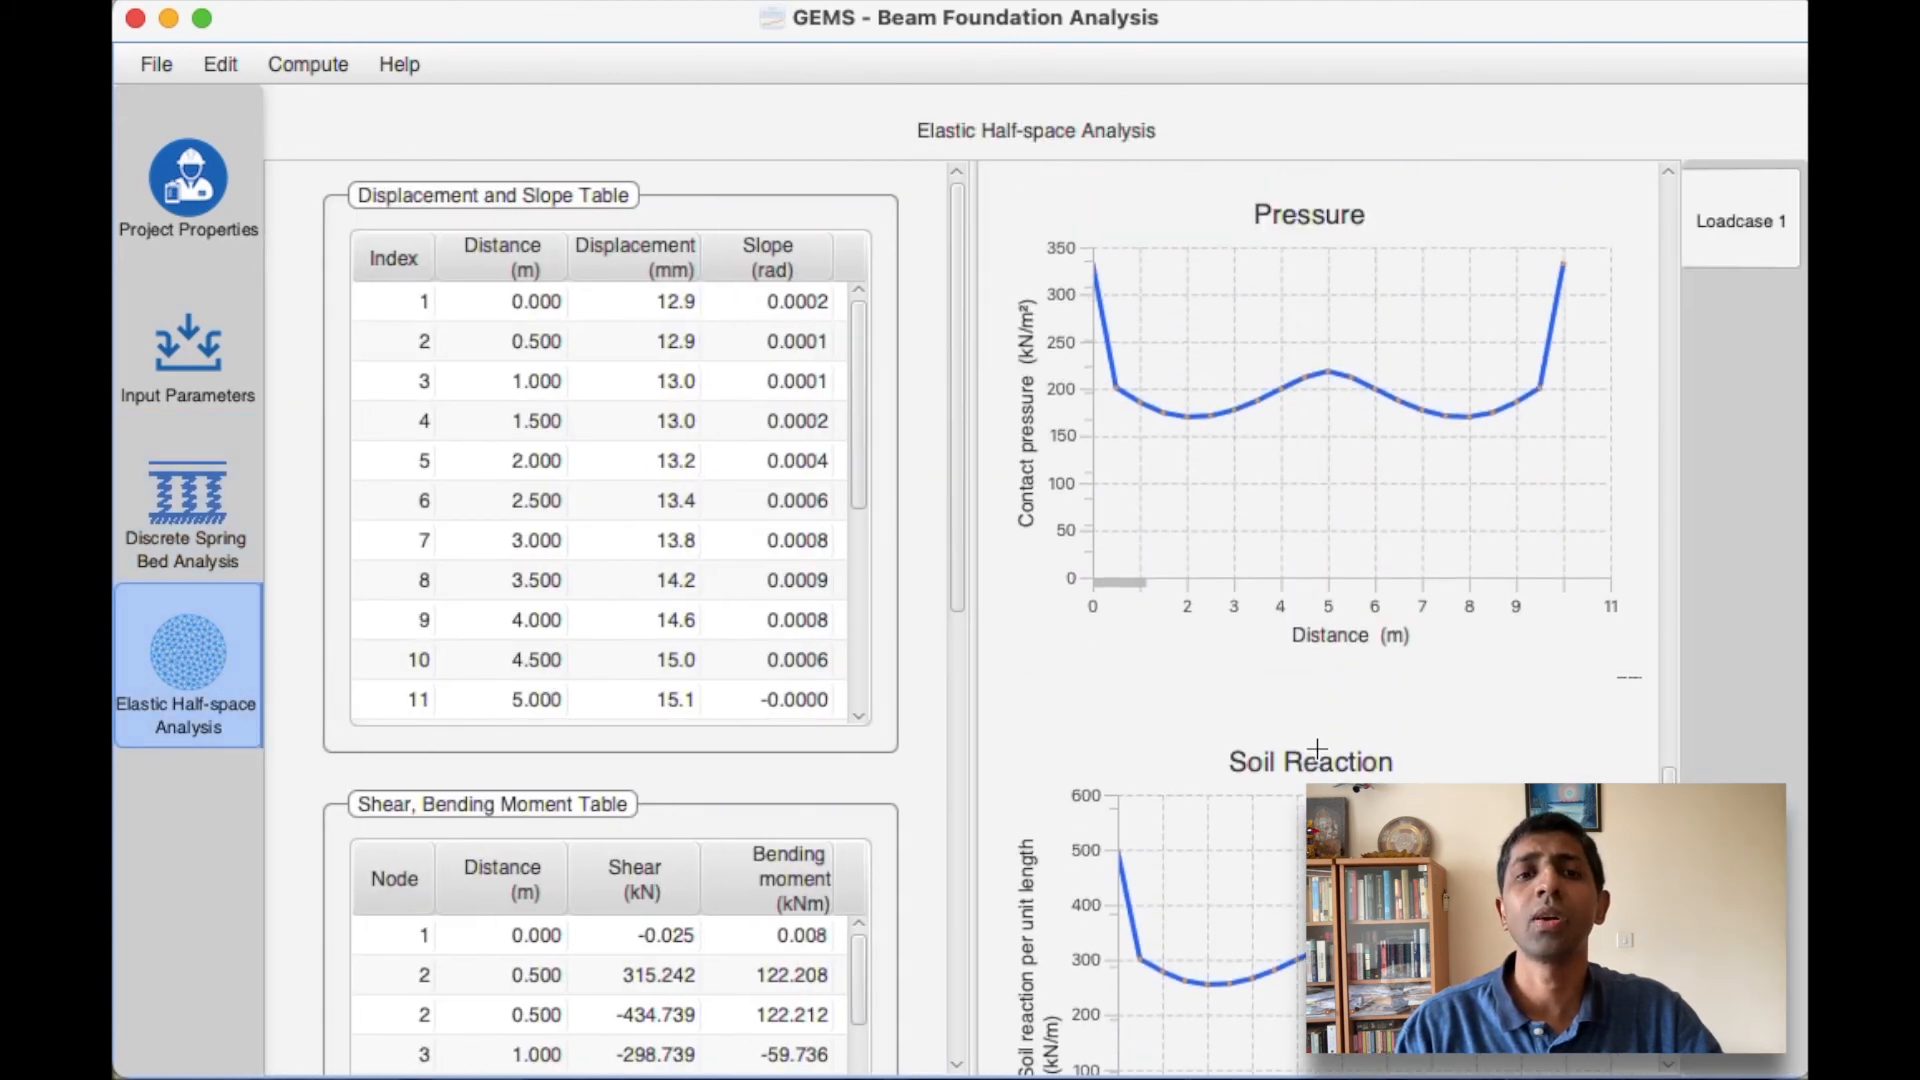
scroll(1317, 749, "up", 1)
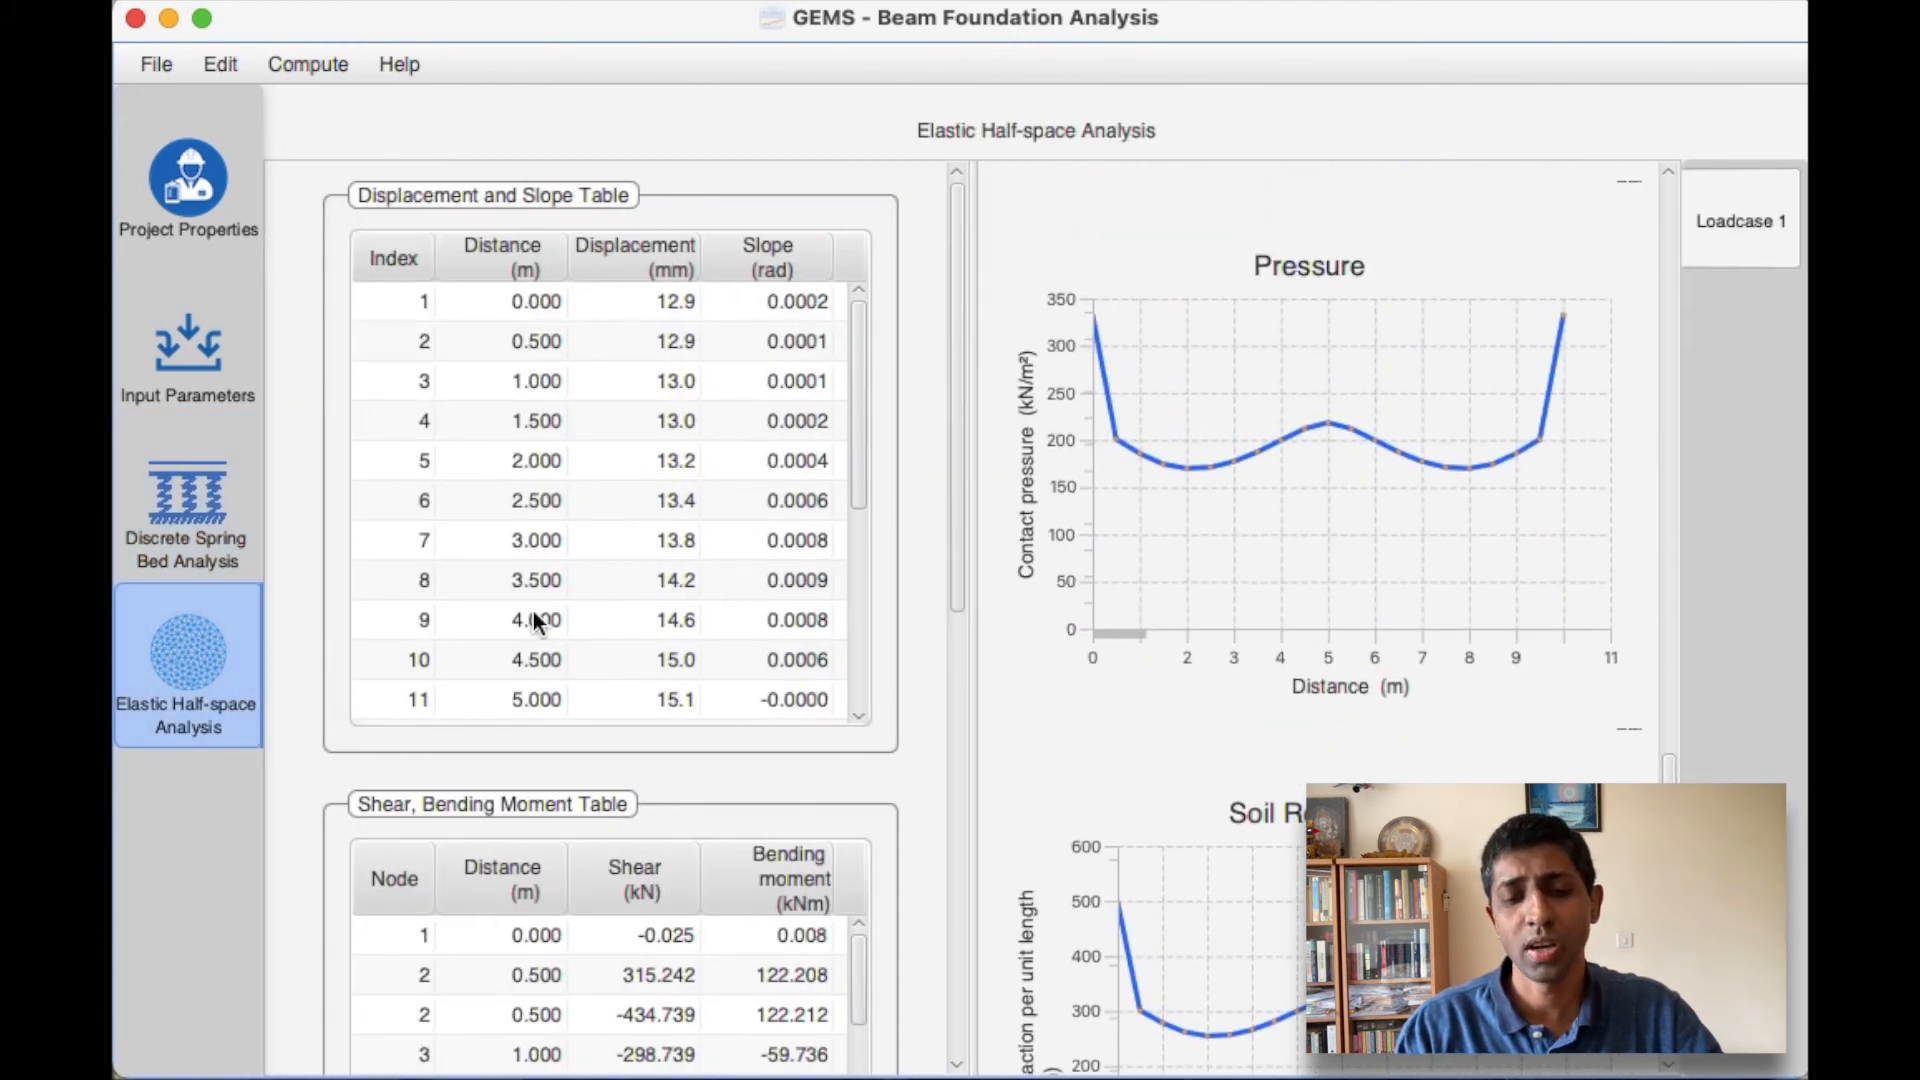
left_click(168, 506)
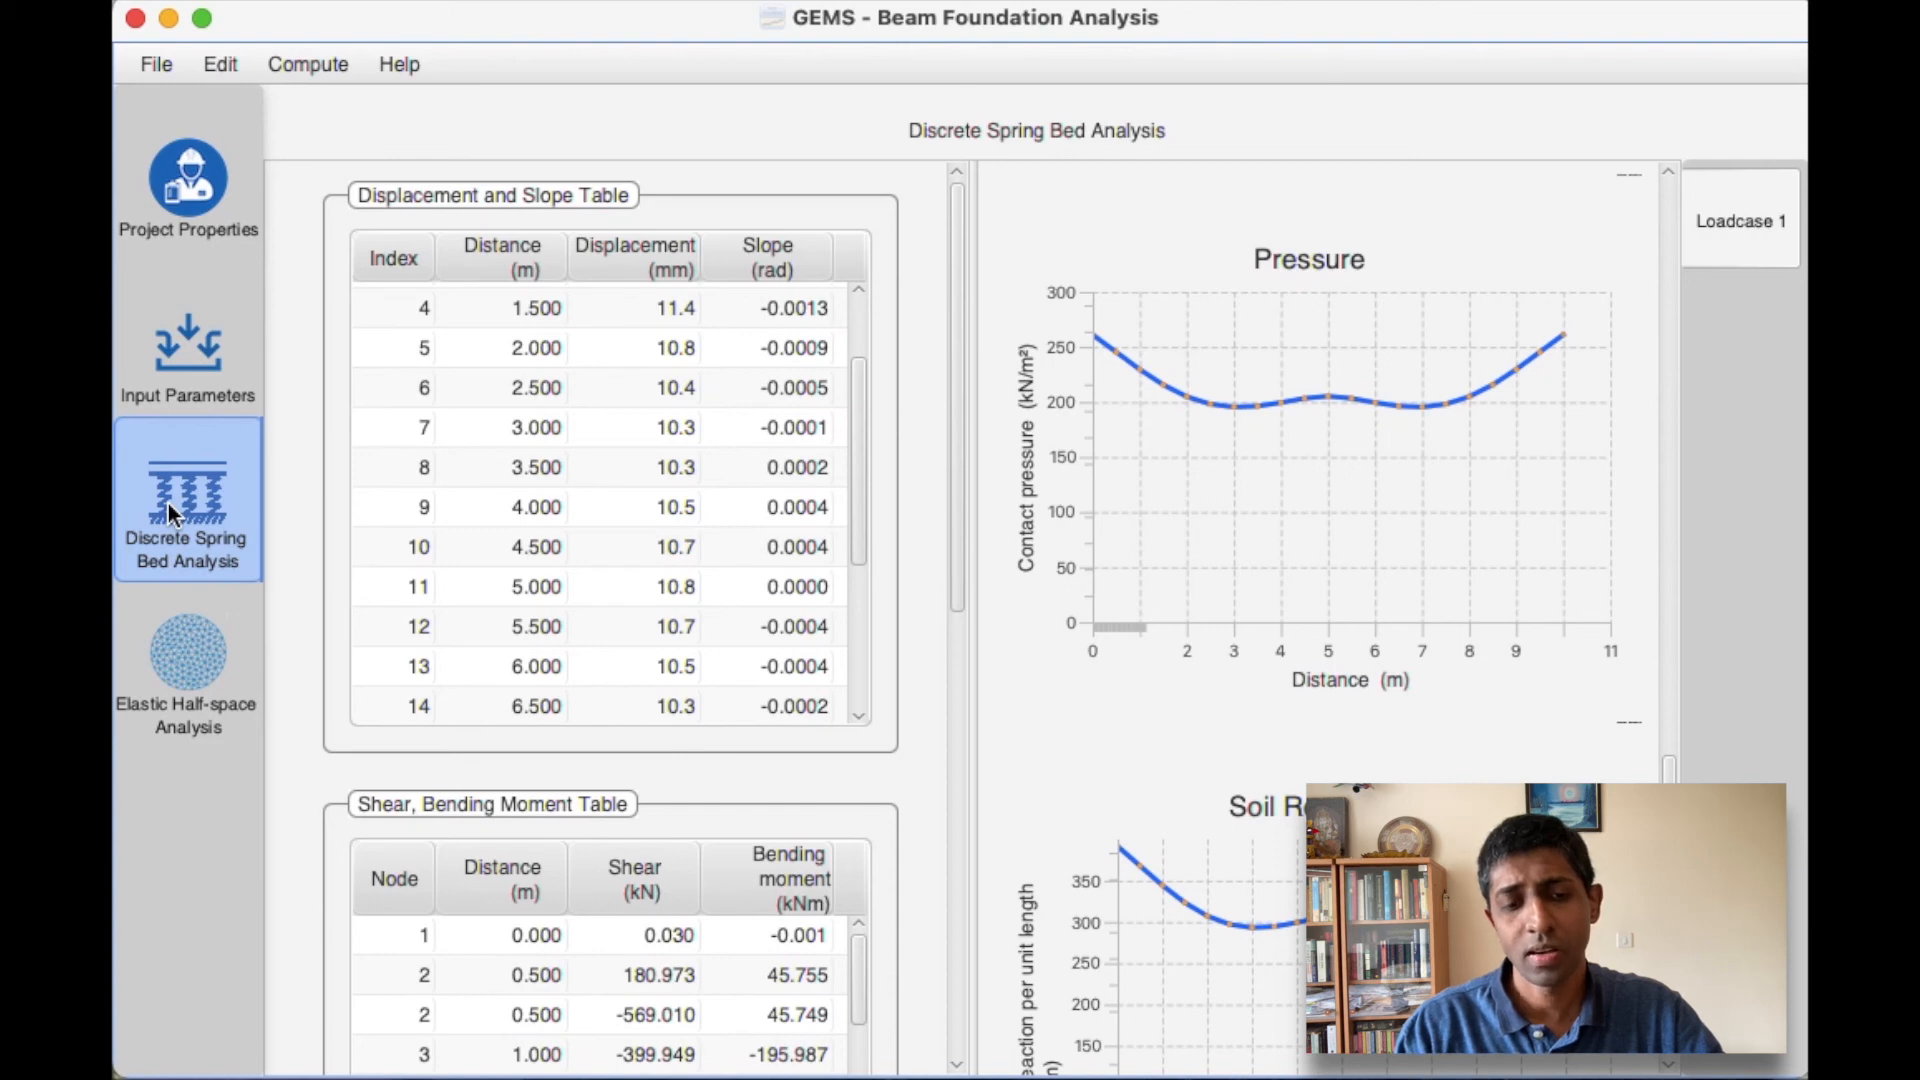
scroll(1020, 860, "down", 5)
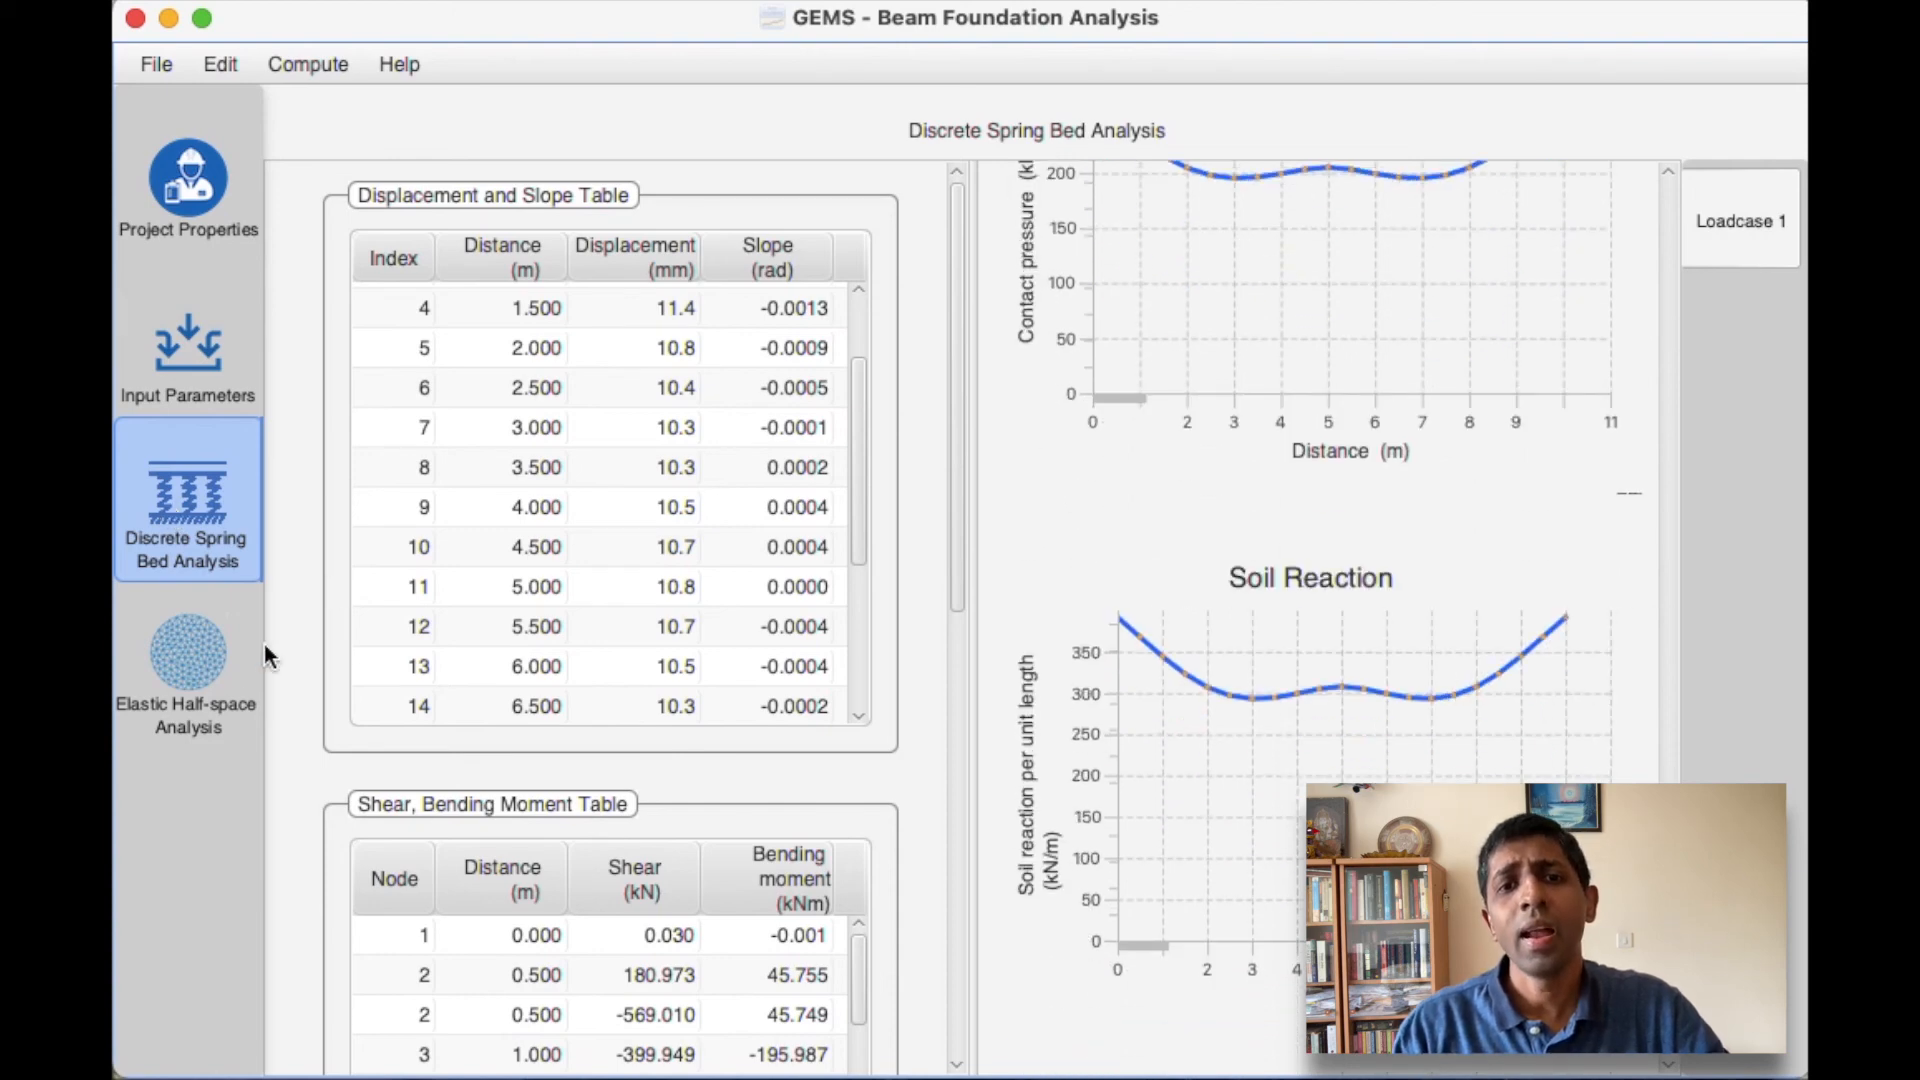
left_click(187, 670)
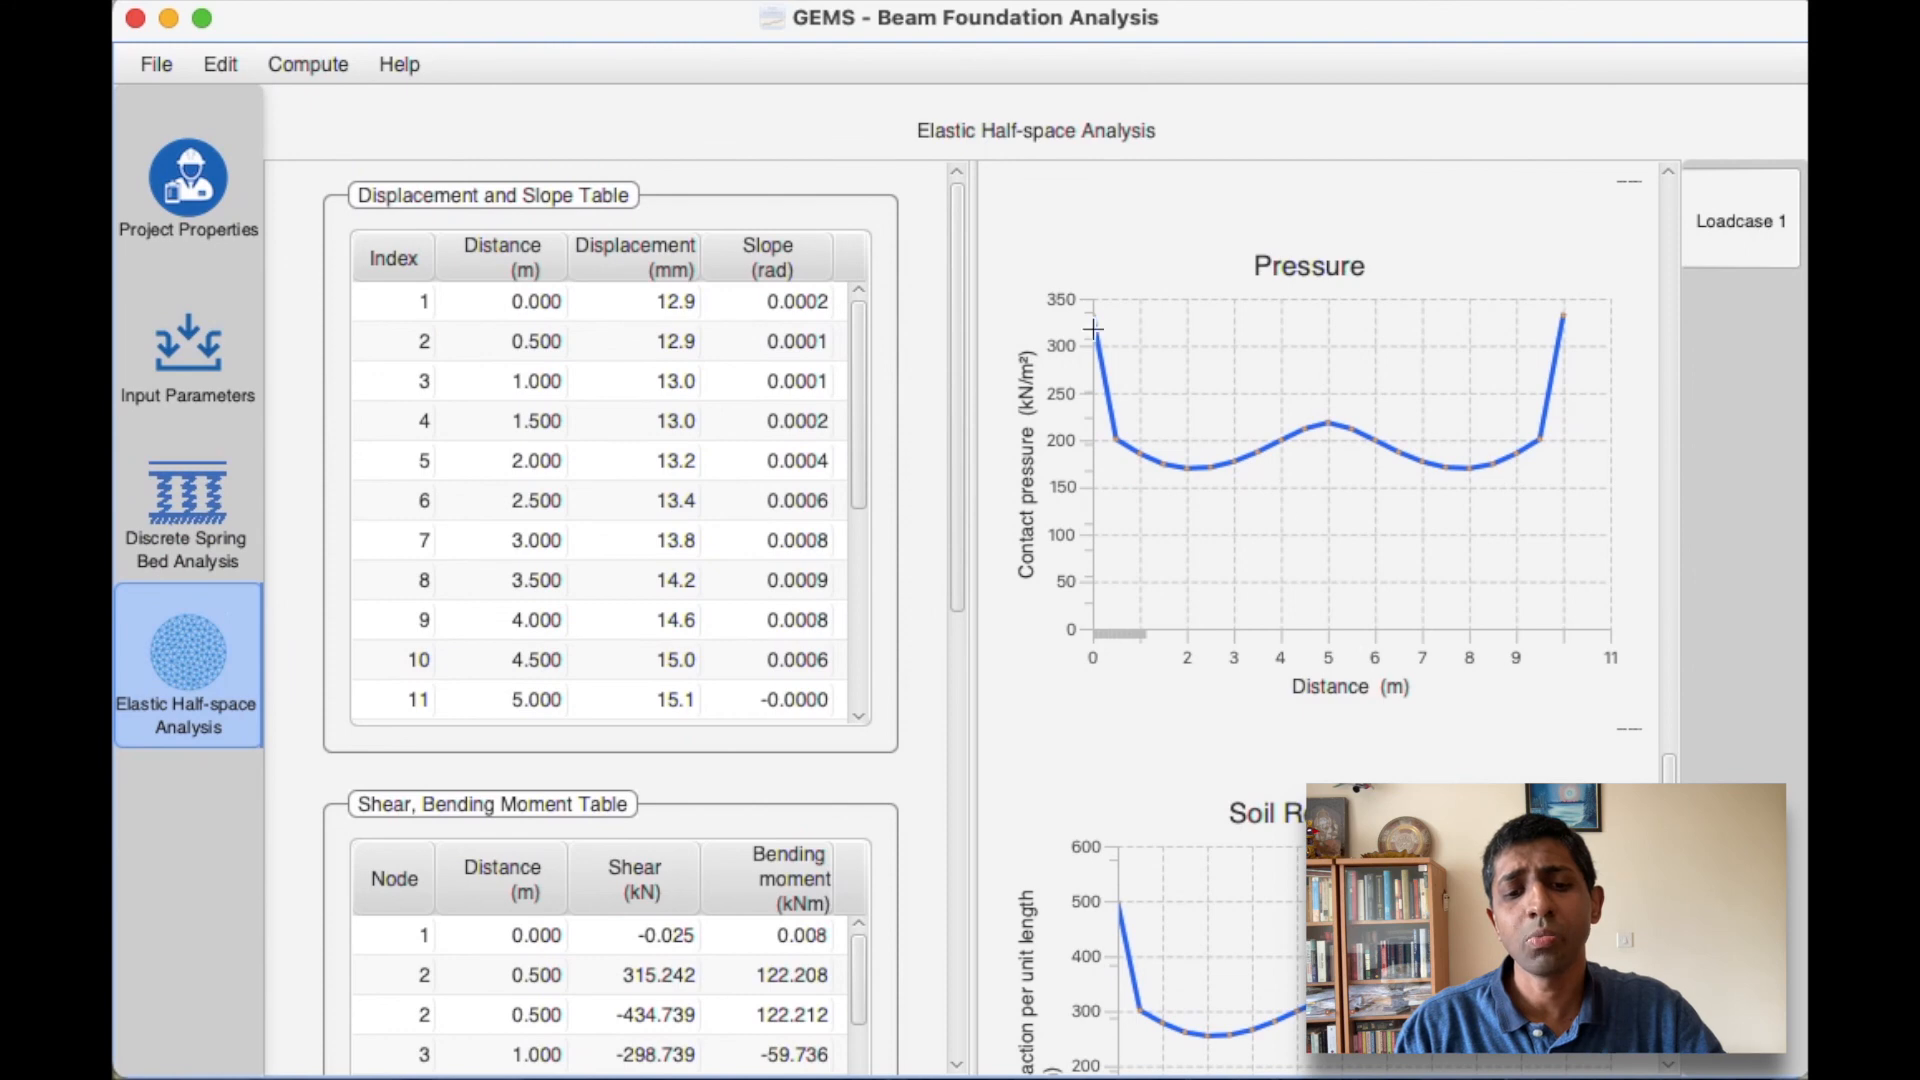